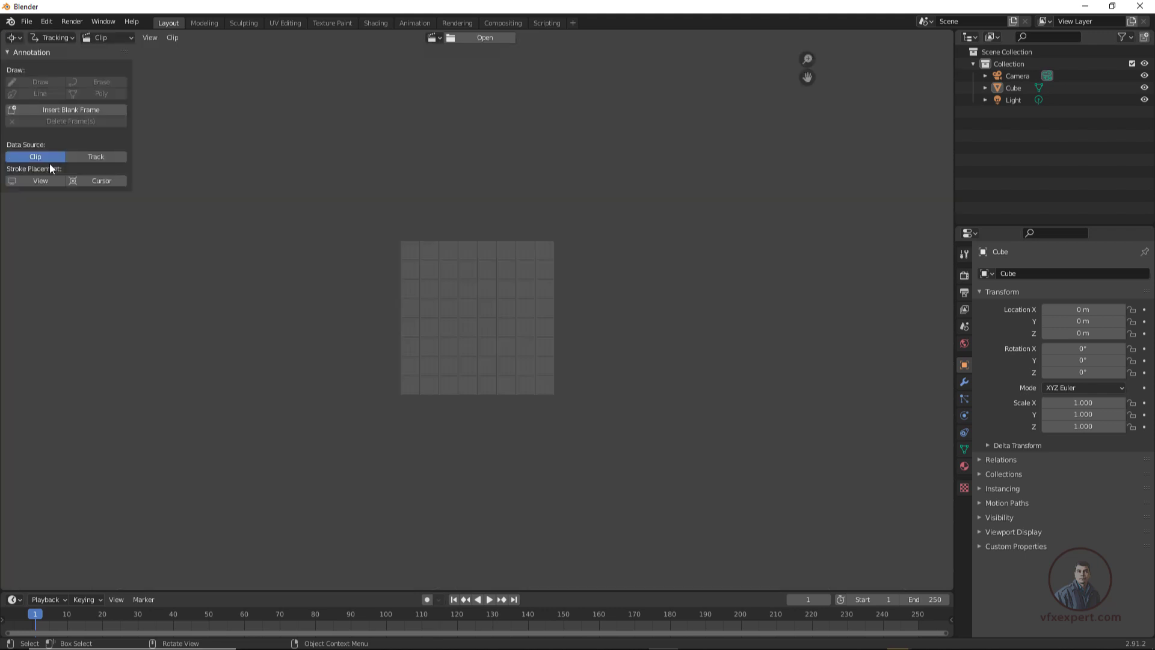
# - Open the image sequence starting with head0000.tiff from the "face markar" folder inside Blender Classes as a movie clip
pyautogui.click(486, 38)
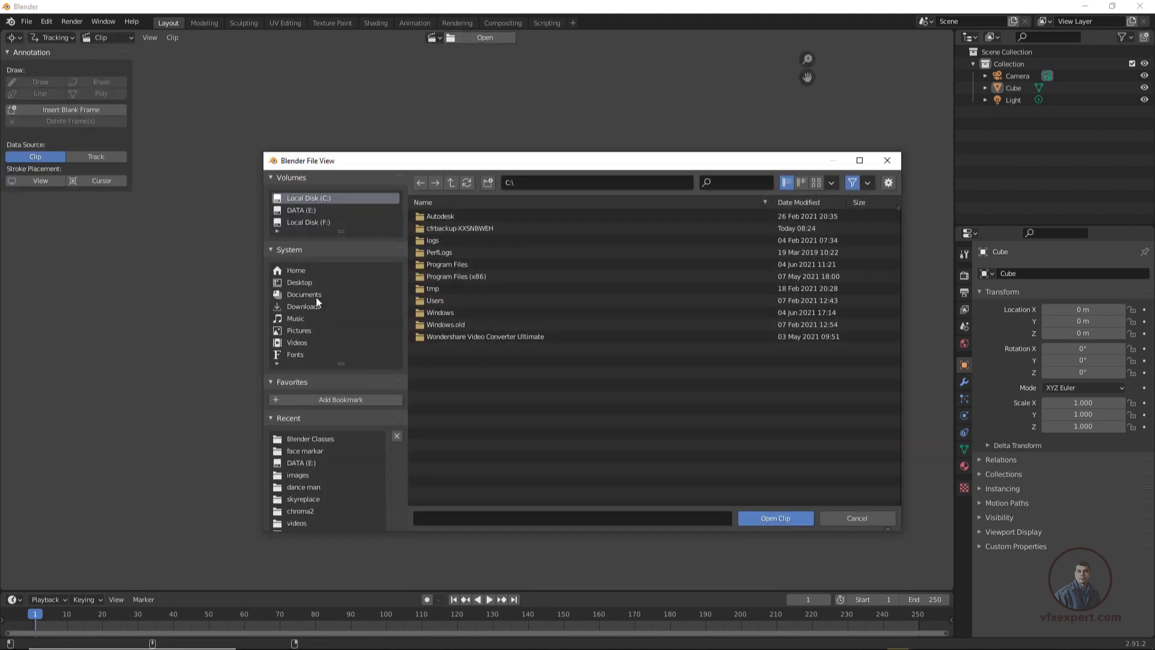
pyautogui.click(311, 439)
pyautogui.doubleClick(450, 219)
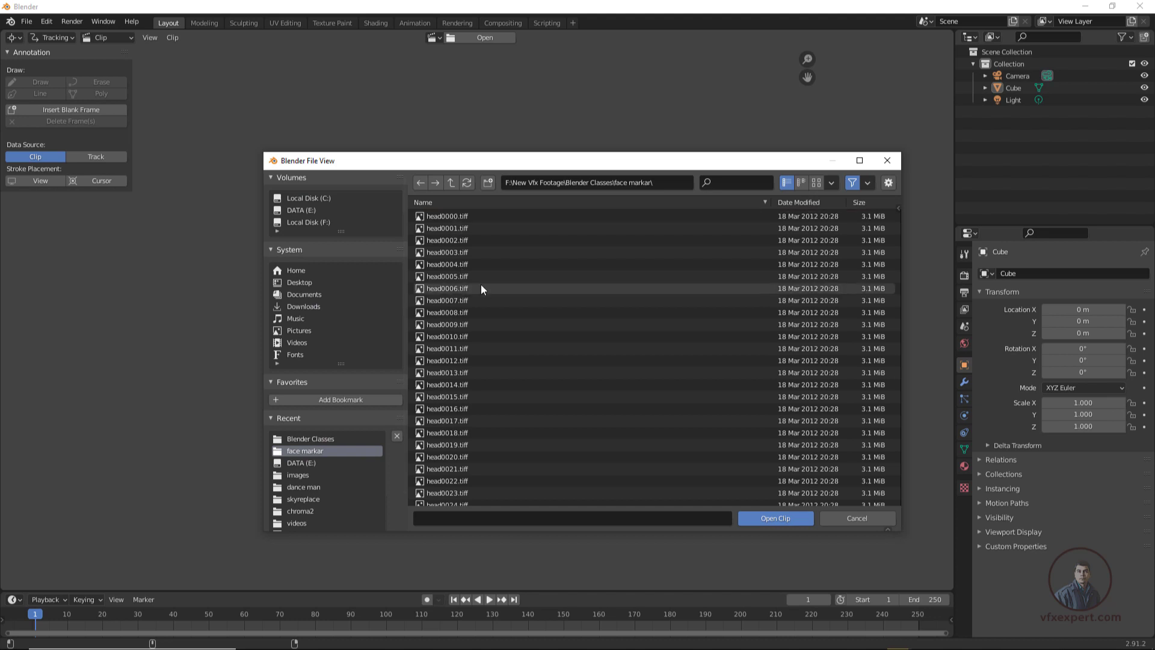
pyautogui.click(461, 218)
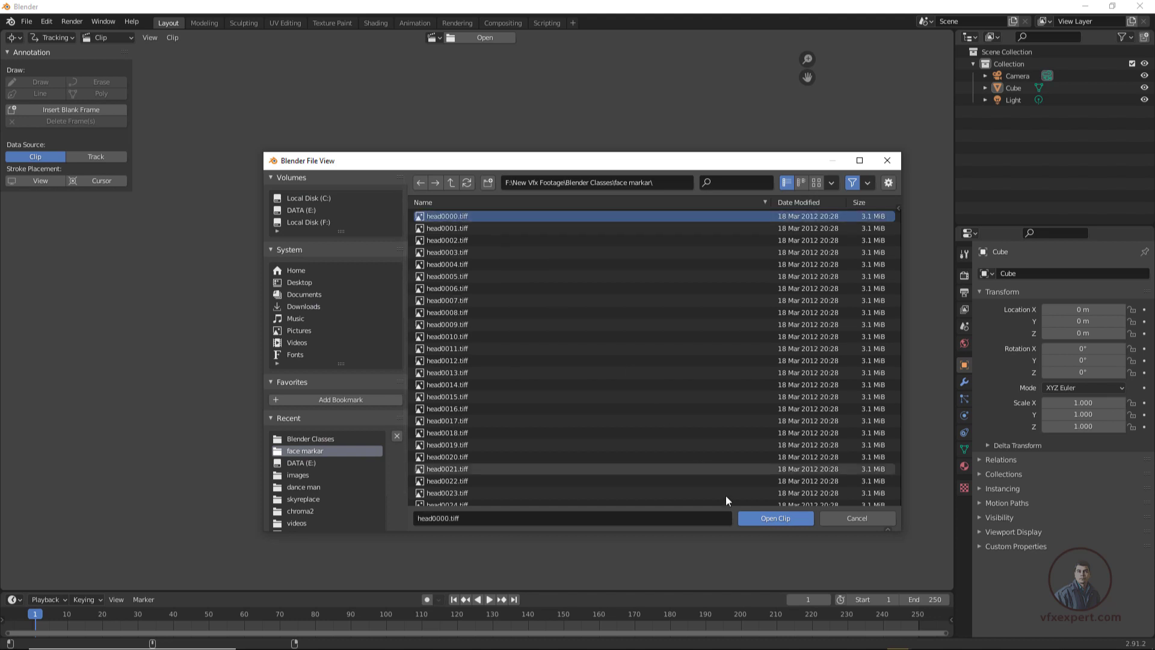
pyautogui.click(776, 519)
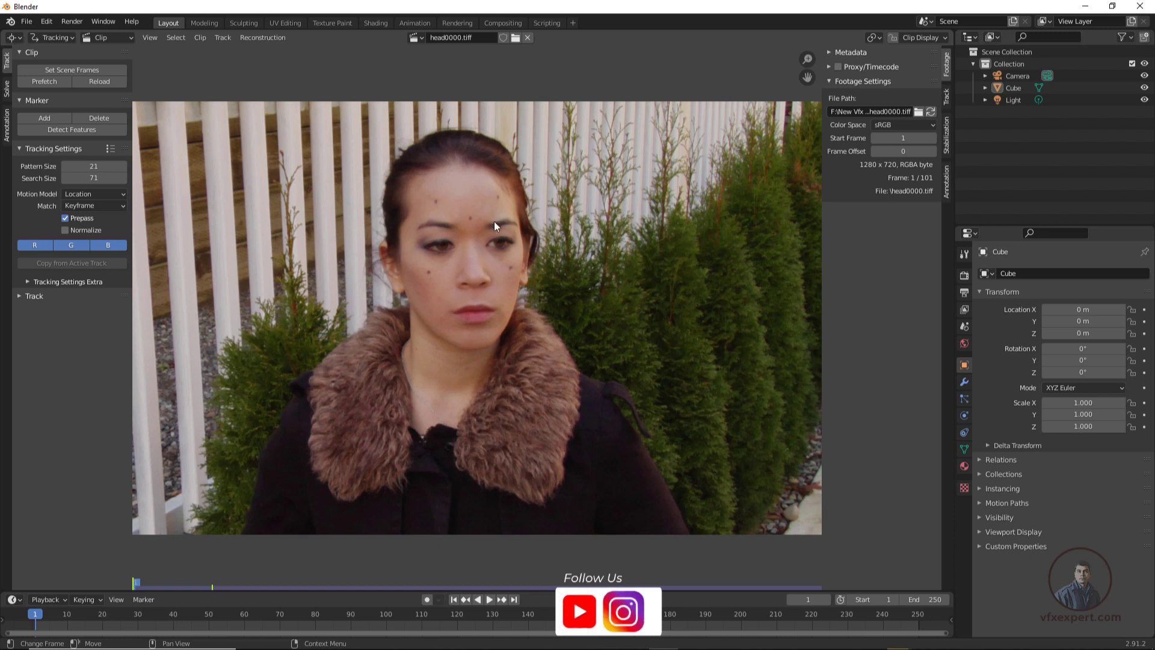
# - Prefetch the clip's frames into memory and play the footage, ending back on frame 1
pyautogui.click(52, 81)
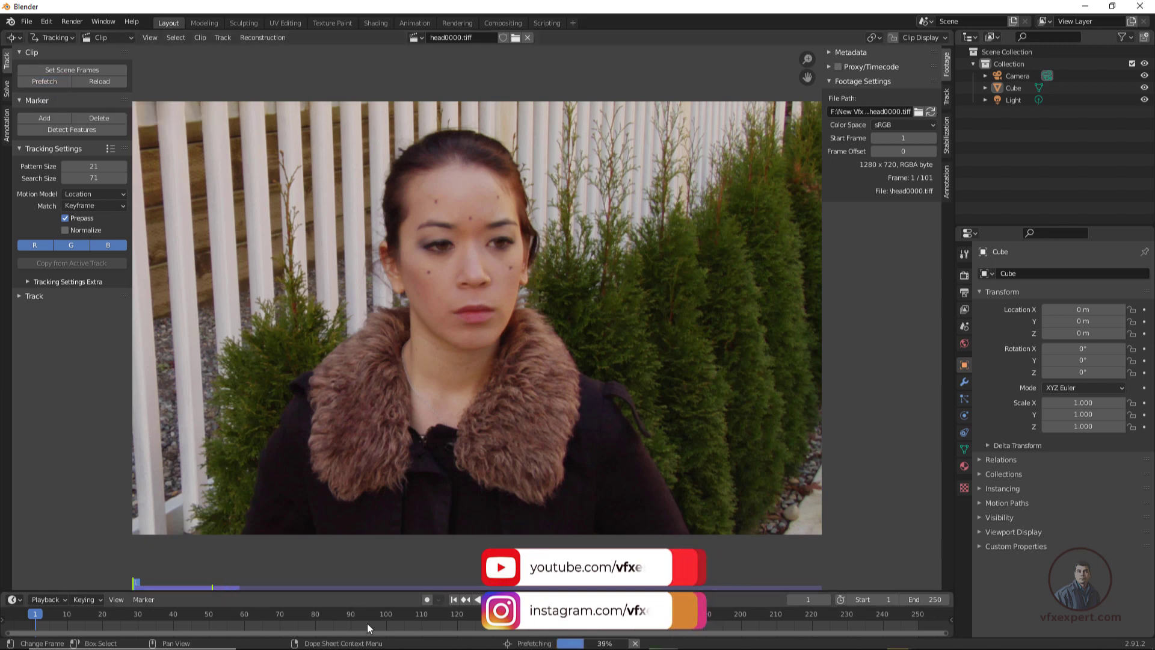
pyautogui.moveTo(602, 638)
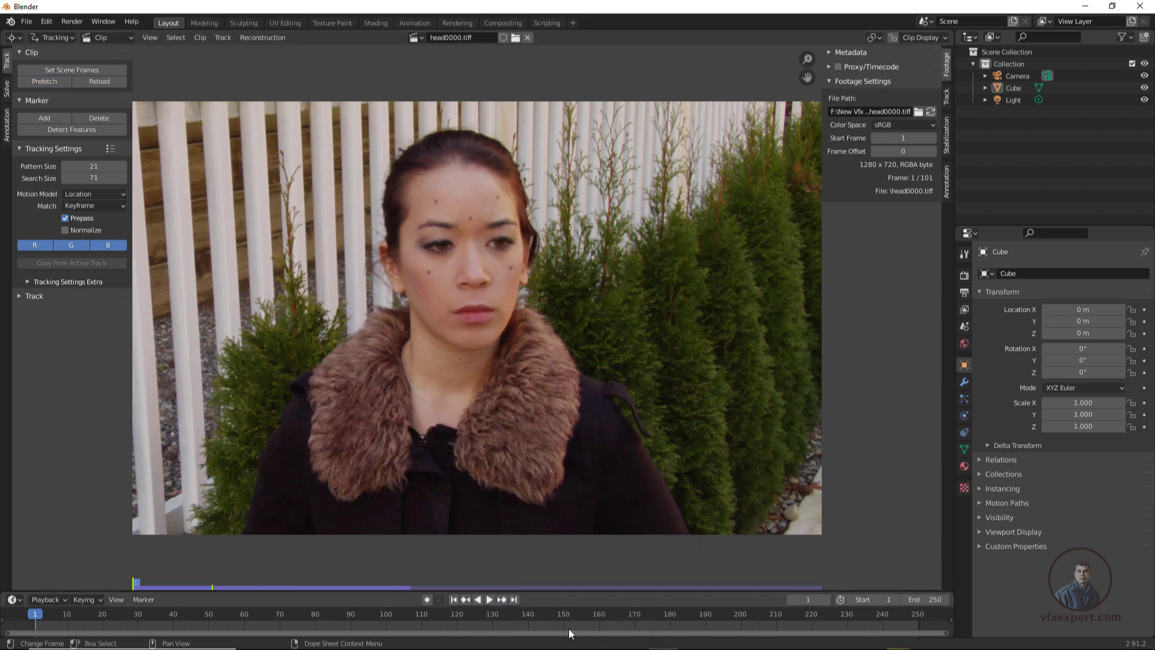
pyautogui.click(489, 600)
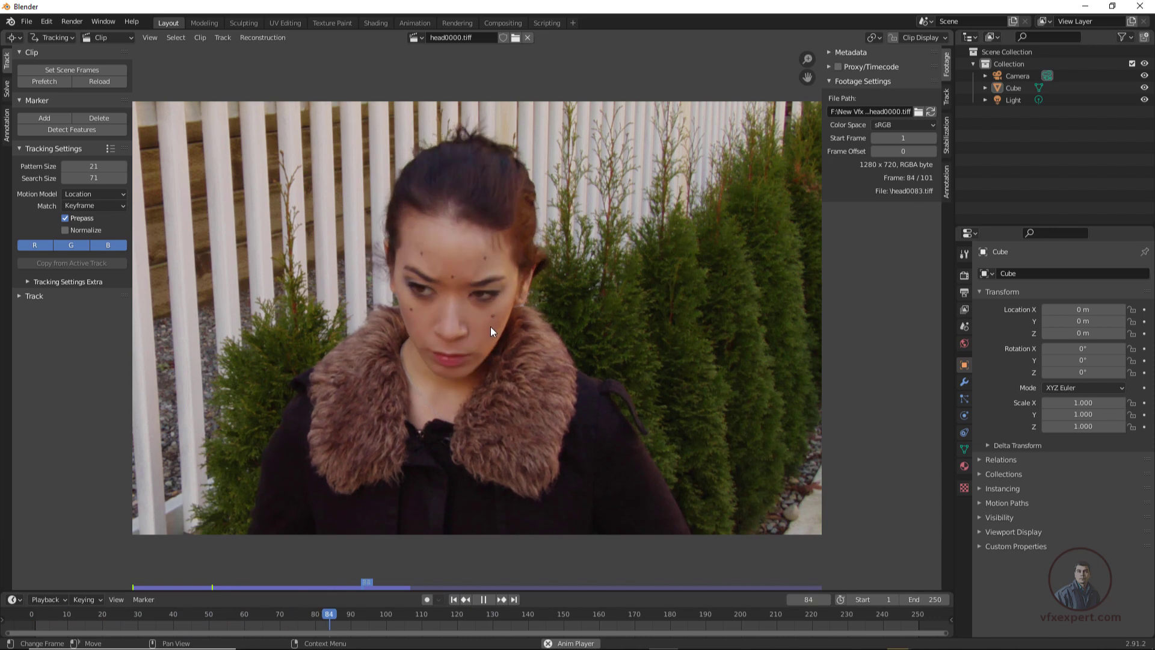
pyautogui.press('Escape')
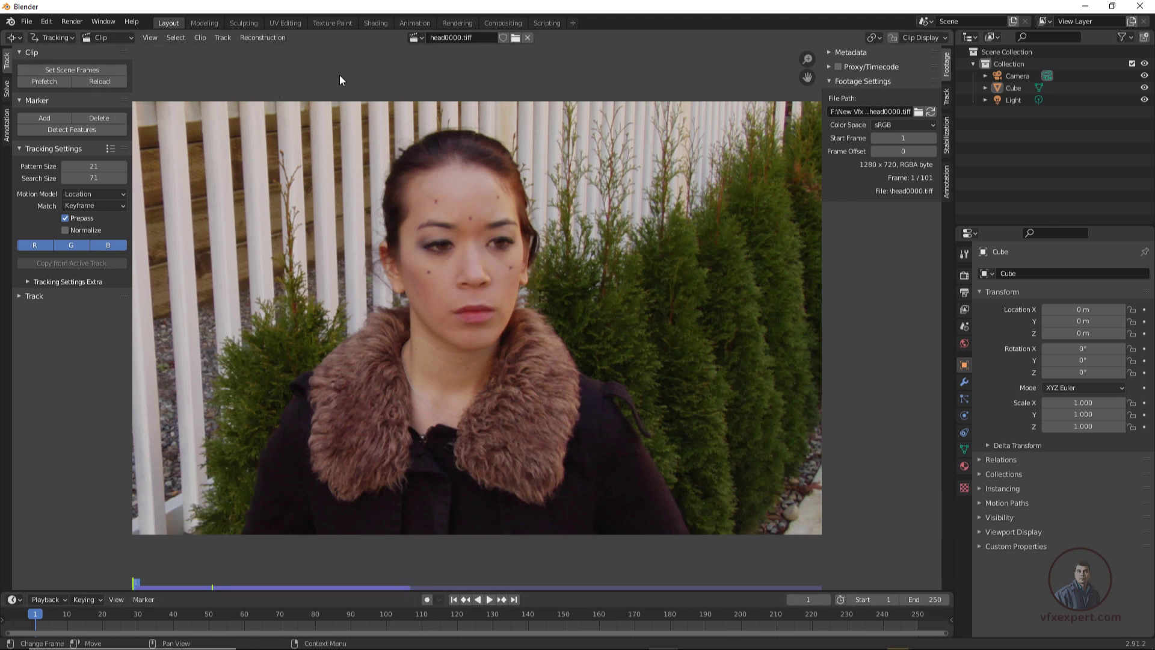
# - Match the scene's frame range to the clip and check the playback with an enlarged timeline, returning to the first frame
pyautogui.click(77, 71)
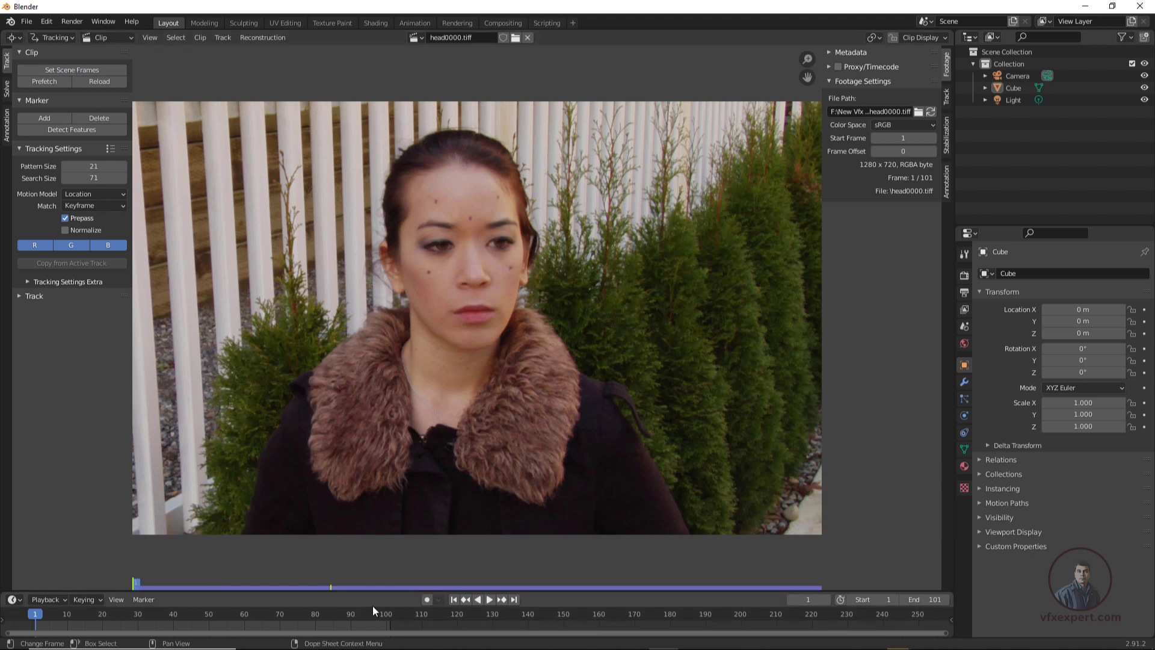
pyautogui.moveTo(378, 593); pyautogui.dragTo(464, 515)
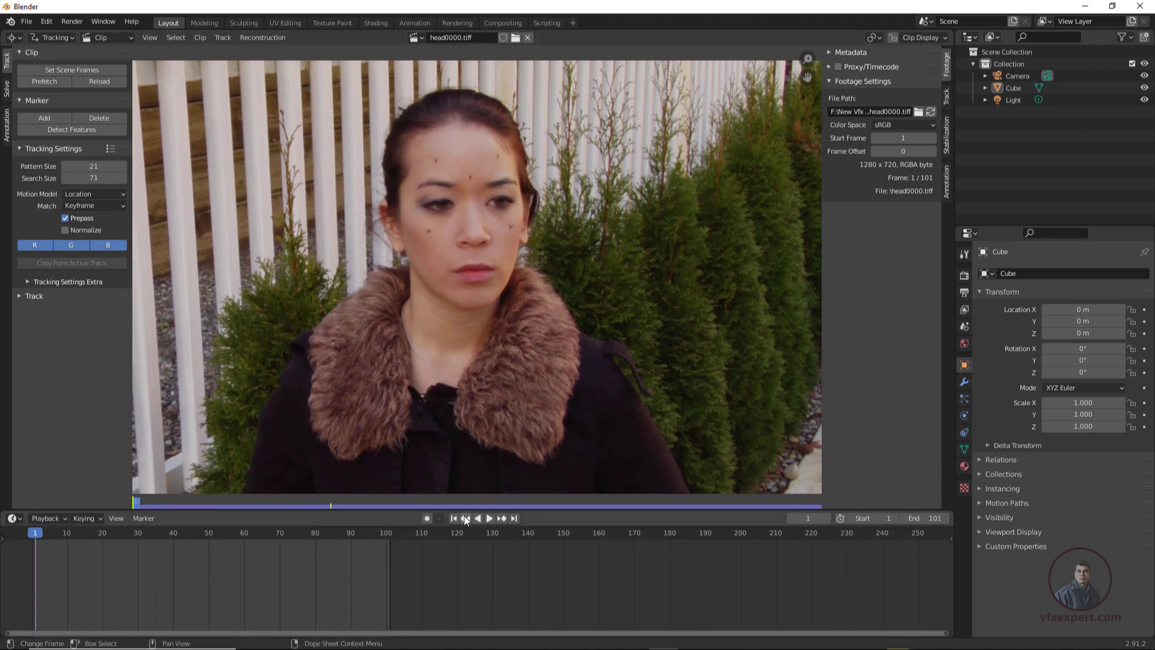
pyautogui.click(490, 518)
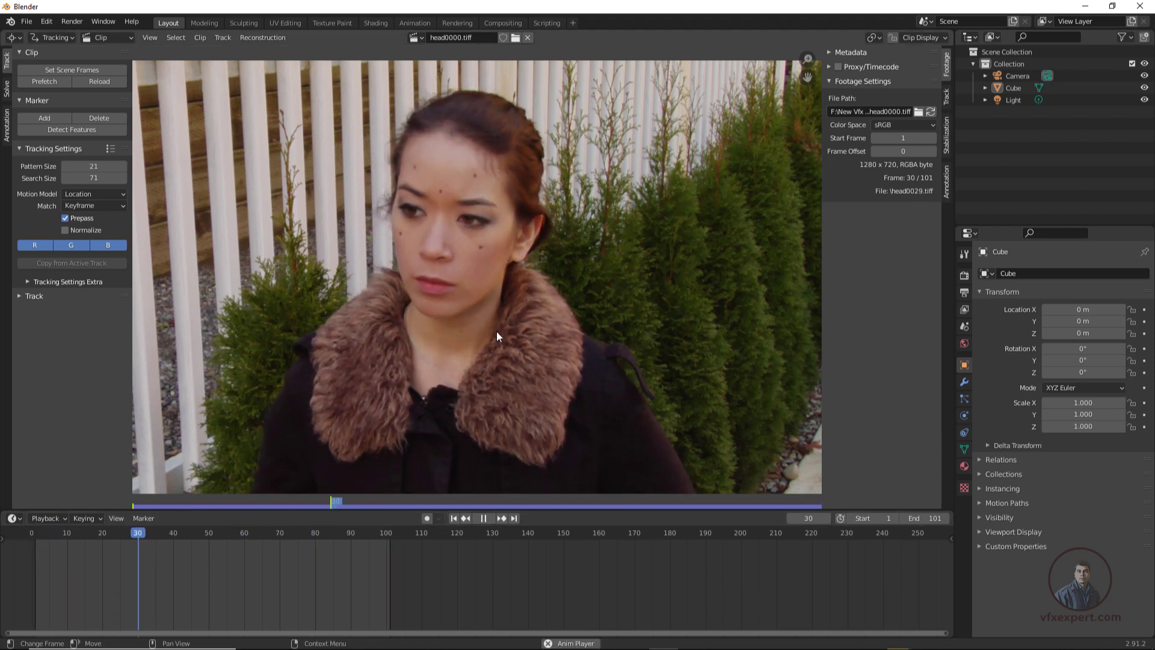
pyautogui.click(482, 518)
pyautogui.click(454, 518)
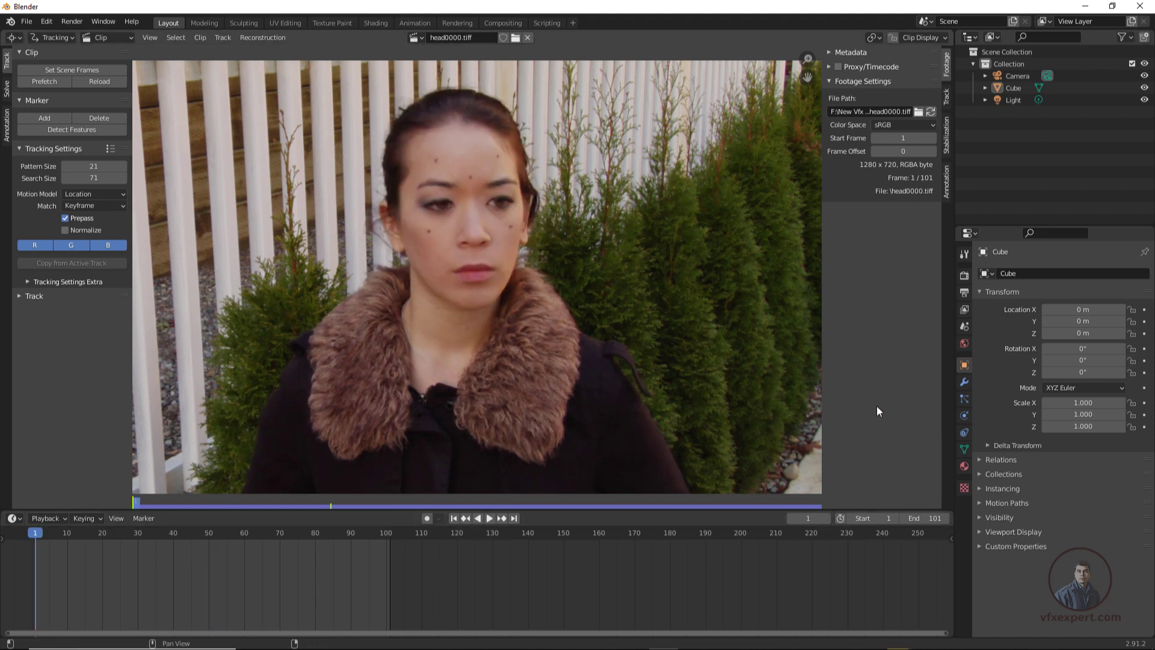
# - Set the scene's color management View Transform to Standard in the render properties
pyautogui.click(964, 276)
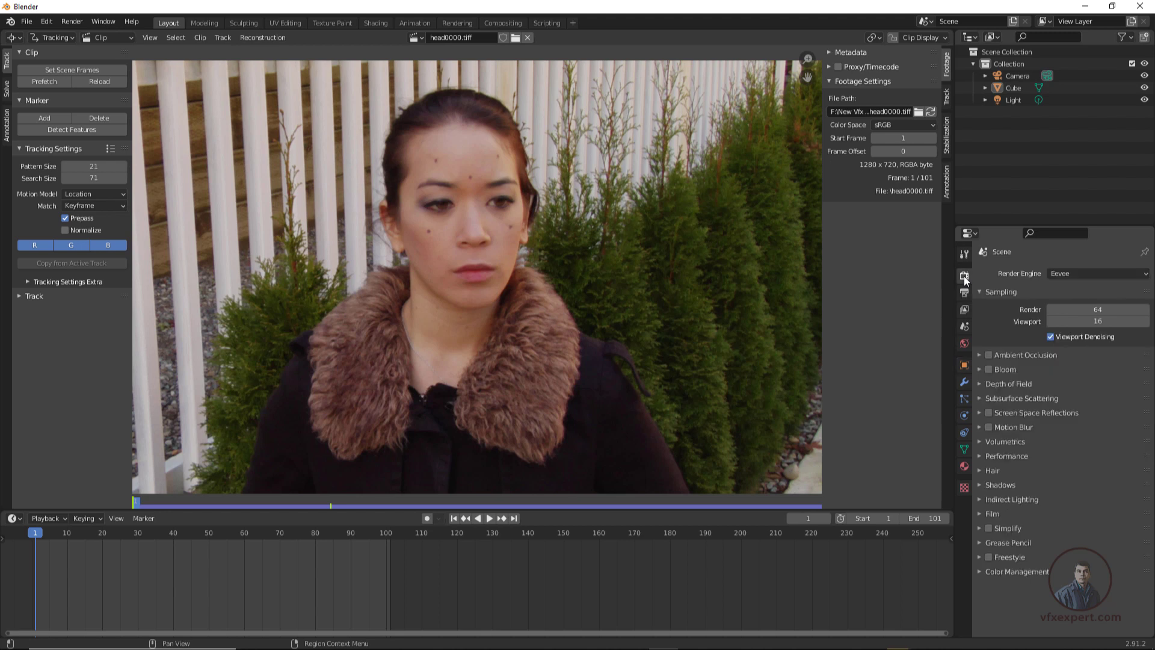
pyautogui.click(980, 568)
pyautogui.scroll(-2, 1014, 587)
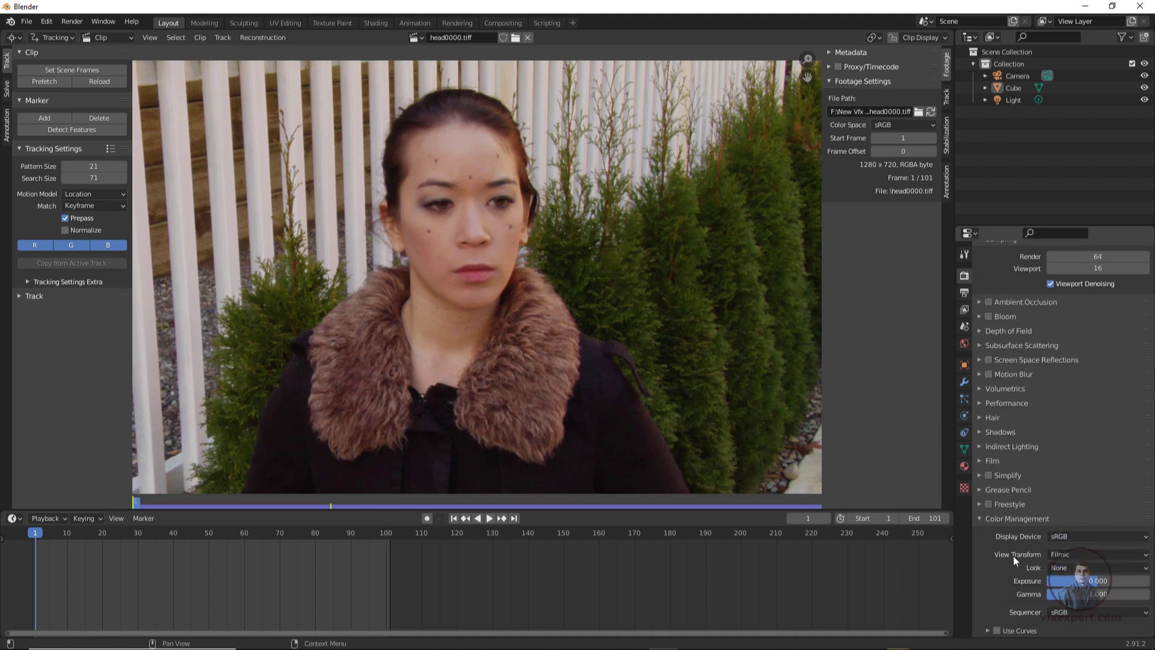
pyautogui.click(1068, 555)
pyautogui.click(1066, 540)
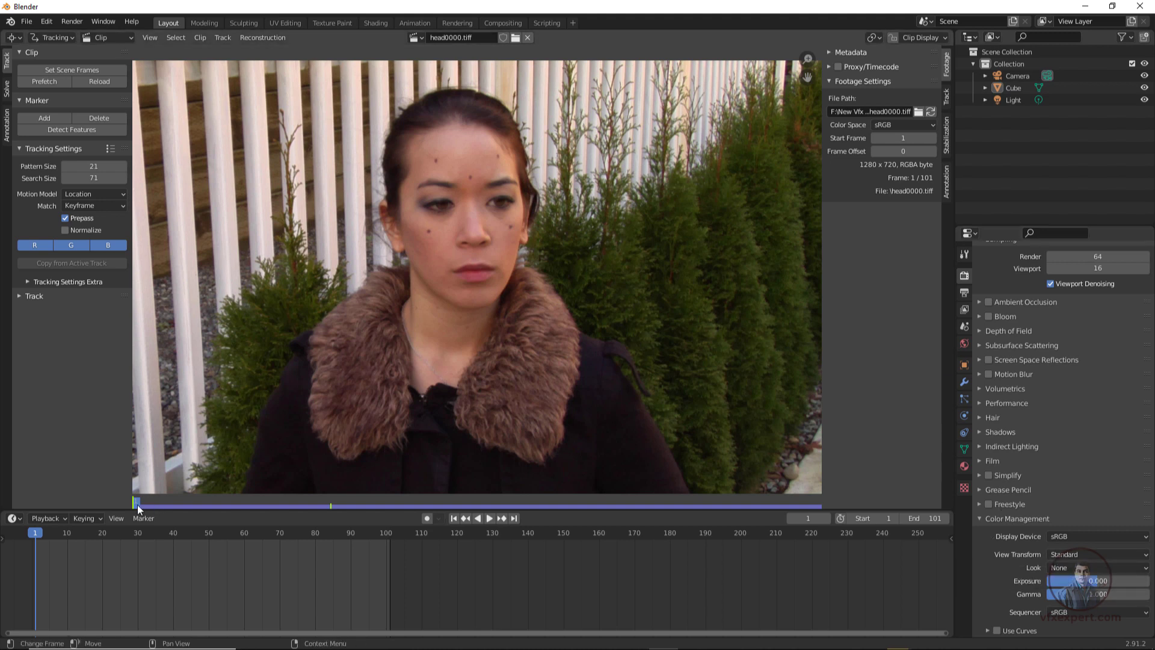
# - Add a tracking marker on the dot between the eyebrows and centre it using the track preview
pyautogui.click(141, 546)
pyautogui.press('Escape')
pyautogui.scroll(1, 497, 184)
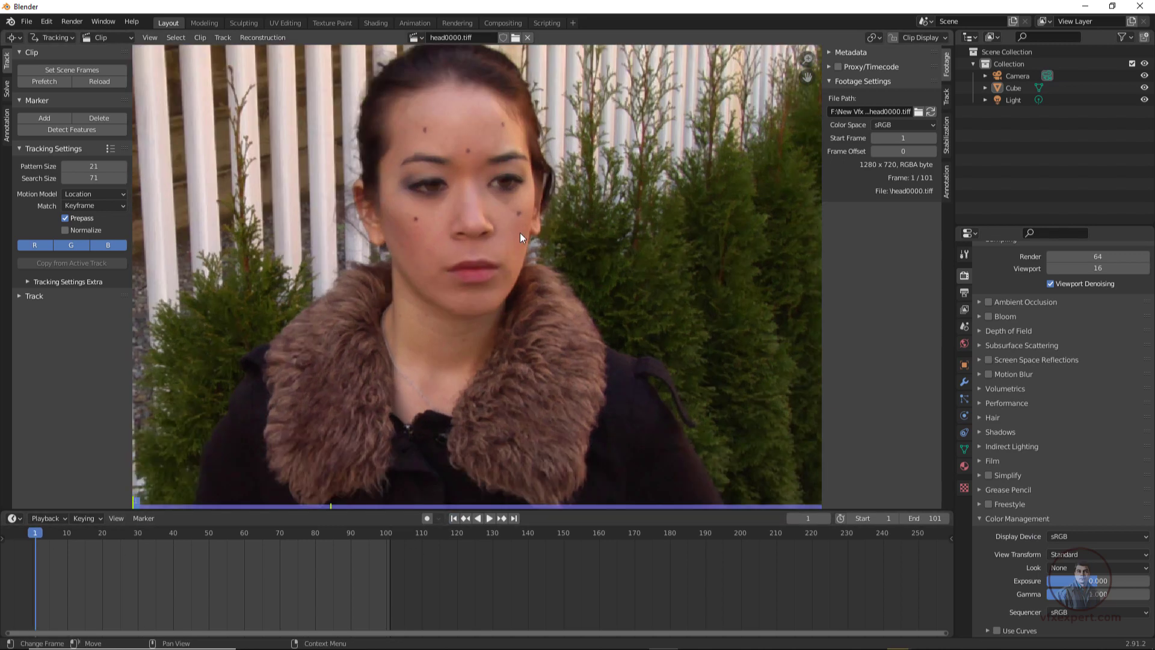
pyautogui.moveTo(520, 233); pyautogui.dragTo(509, 276, button='middle')
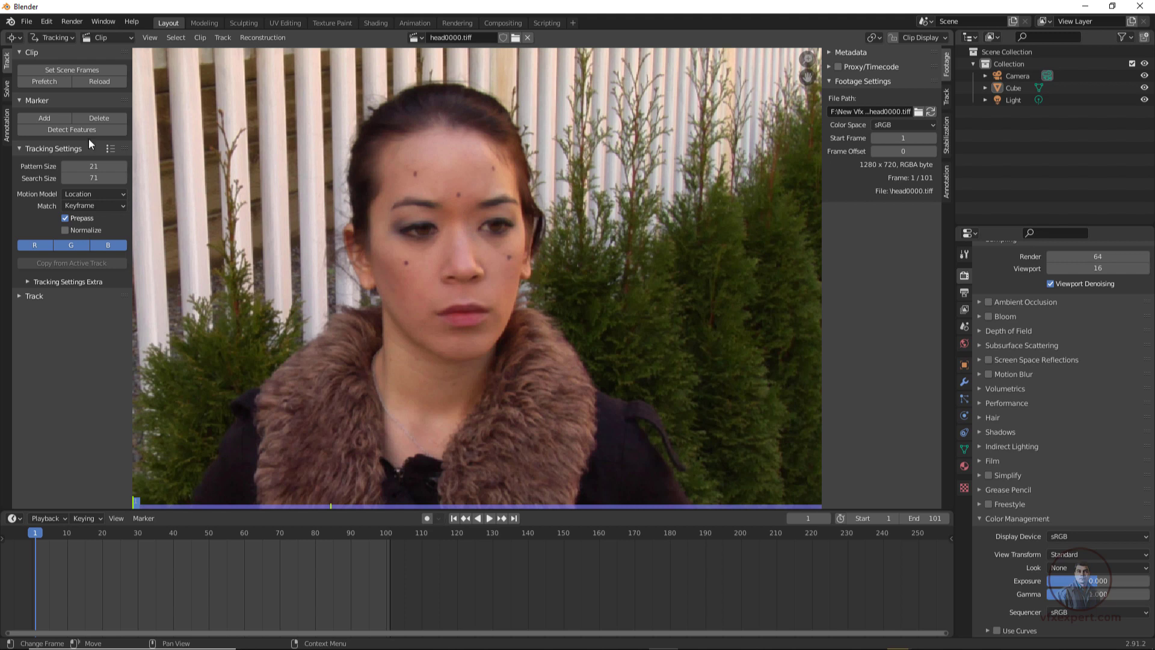
pyautogui.click(53, 119)
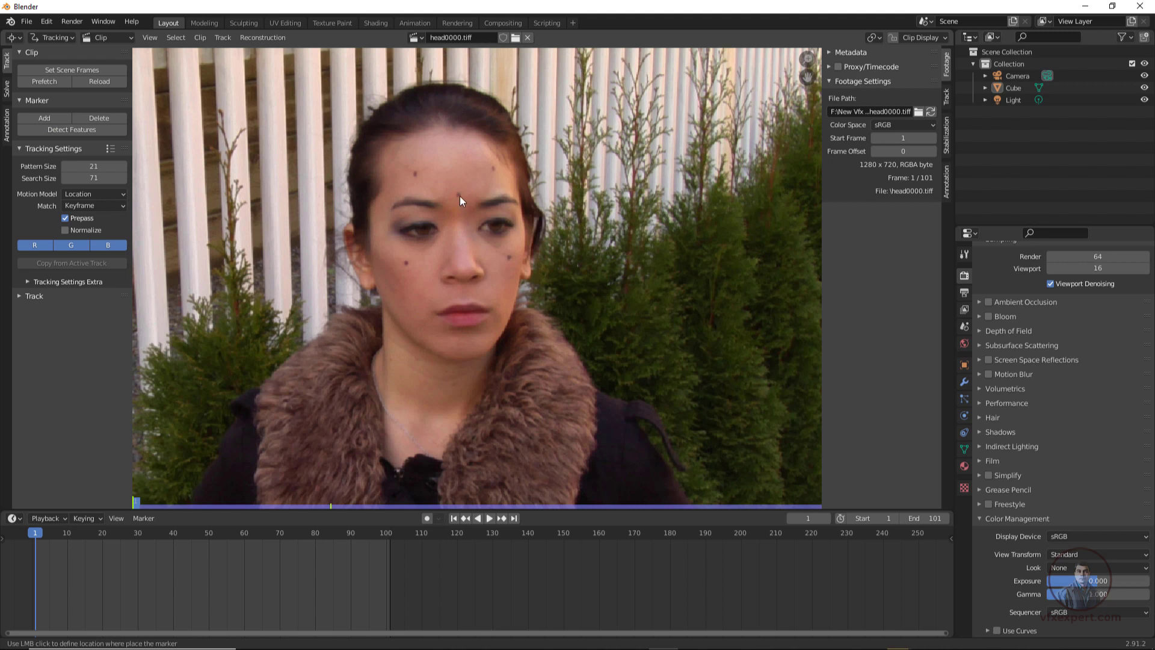
pyautogui.click(460, 196)
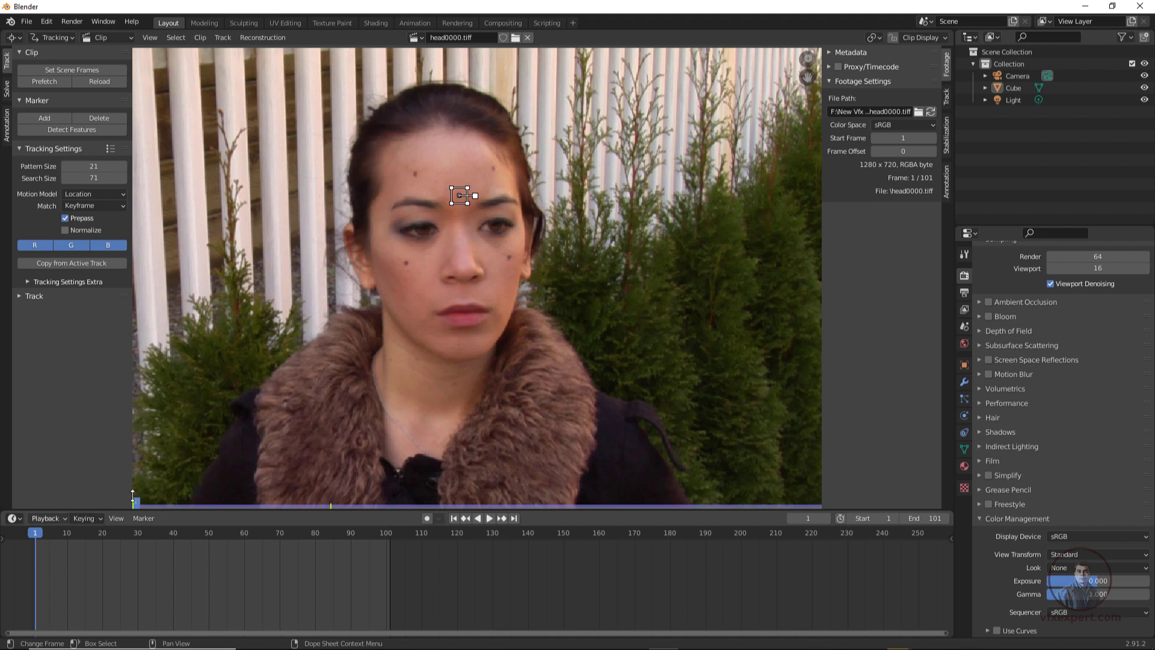
pyautogui.click(948, 96)
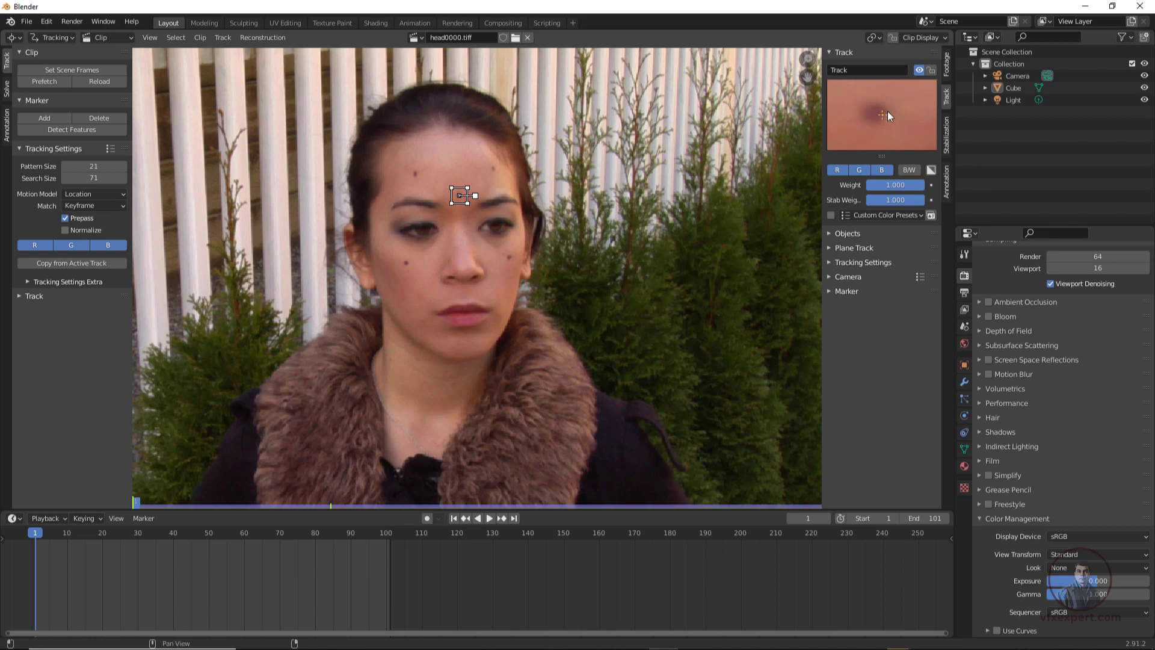
pyautogui.moveTo(866, 115); pyautogui.dragTo(876, 118)
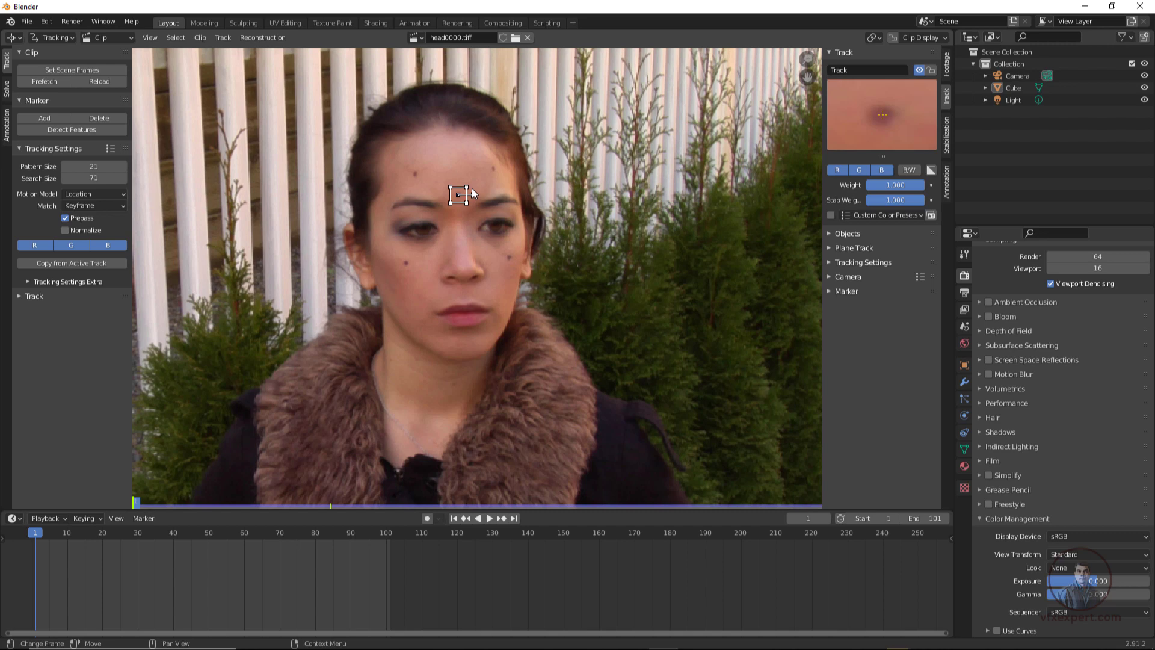
# - Display the marker's search area and track the marker forward through the clip
pyautogui.hotkey('alt', 's')
pyautogui.click(19, 296)
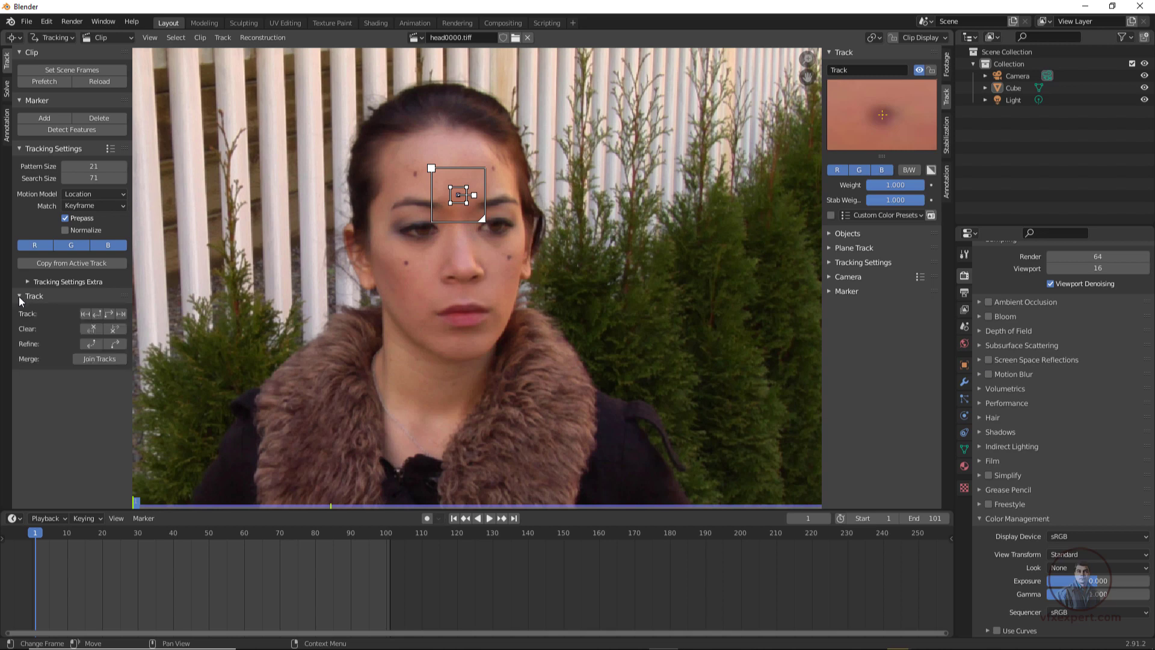
pyautogui.click(109, 314)
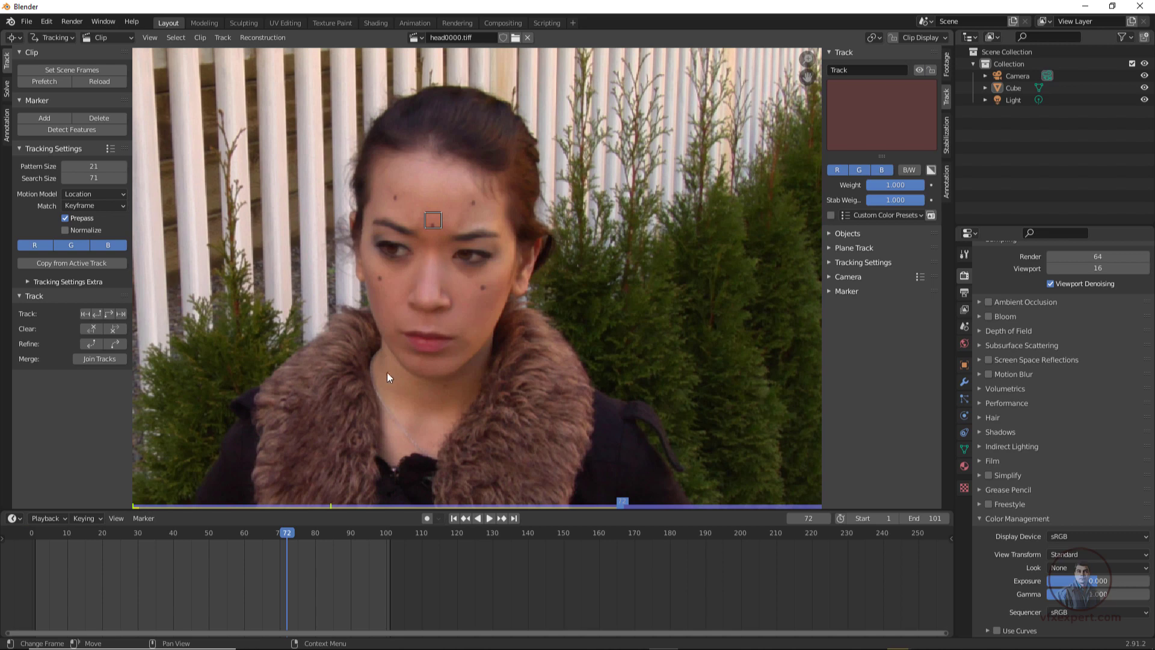
# - Inspect the track around frame 69, return to frame 1 and delete the track
pyautogui.moveTo(291, 534)
pyautogui.mouseDown()
pyautogui.moveTo(184, 554)
pyautogui.moveTo(297, 566)
pyautogui.moveTo(276, 565)
pyautogui.mouseUp()
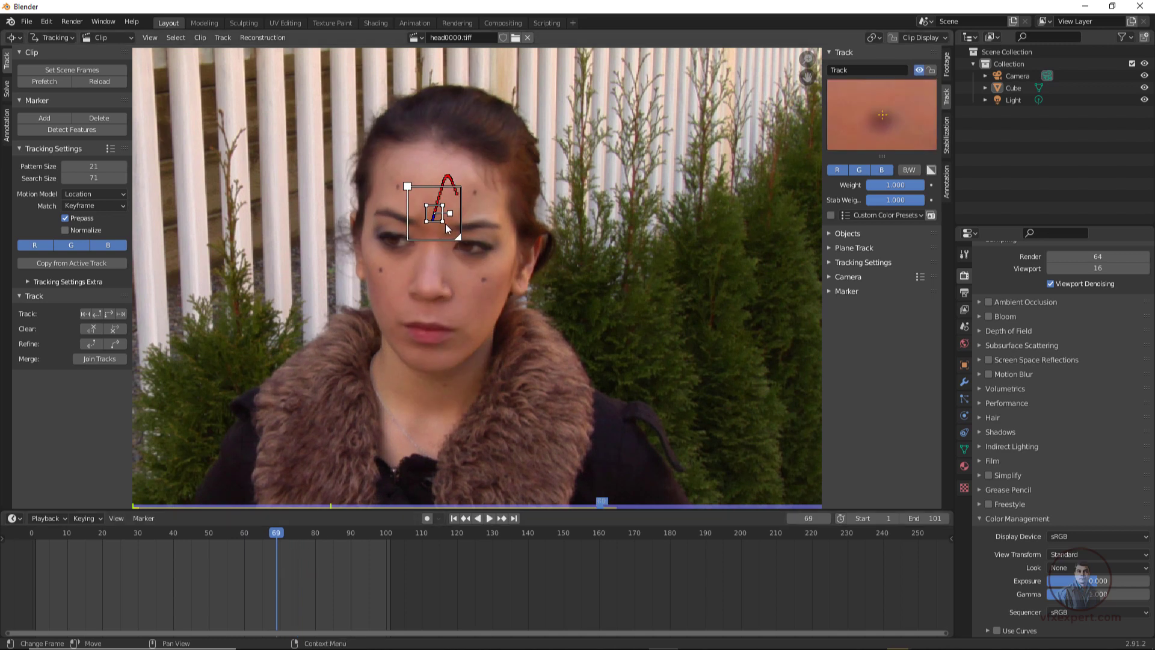
pyautogui.scroll(1, 446, 222)
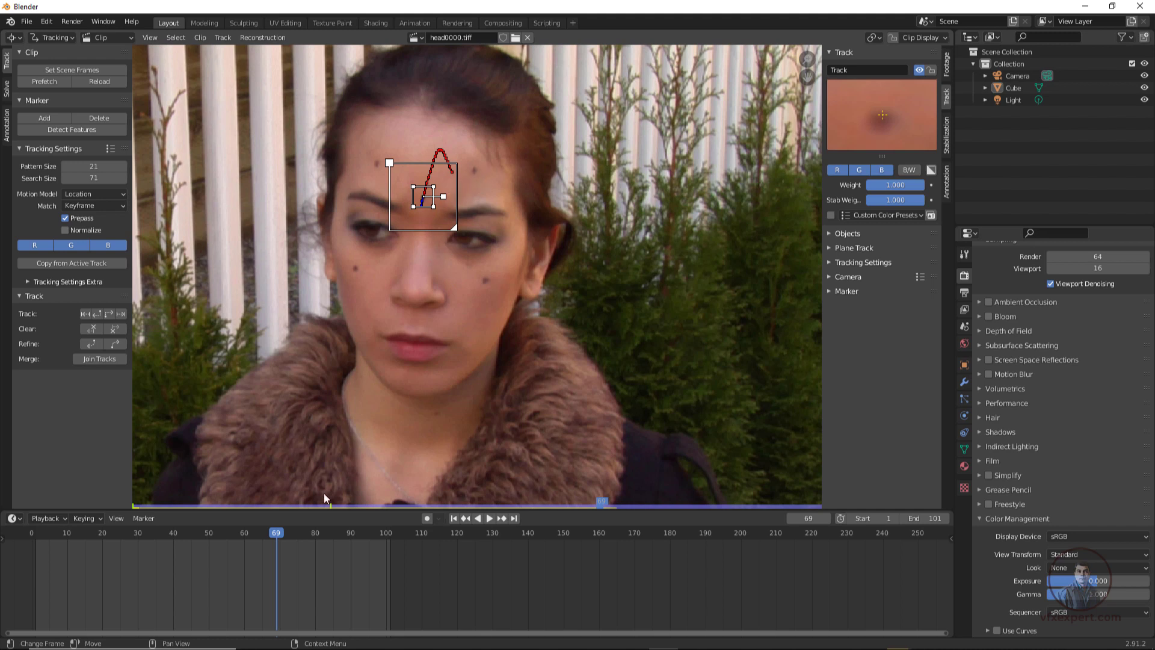
pyautogui.hotkey('shift', 'Left')
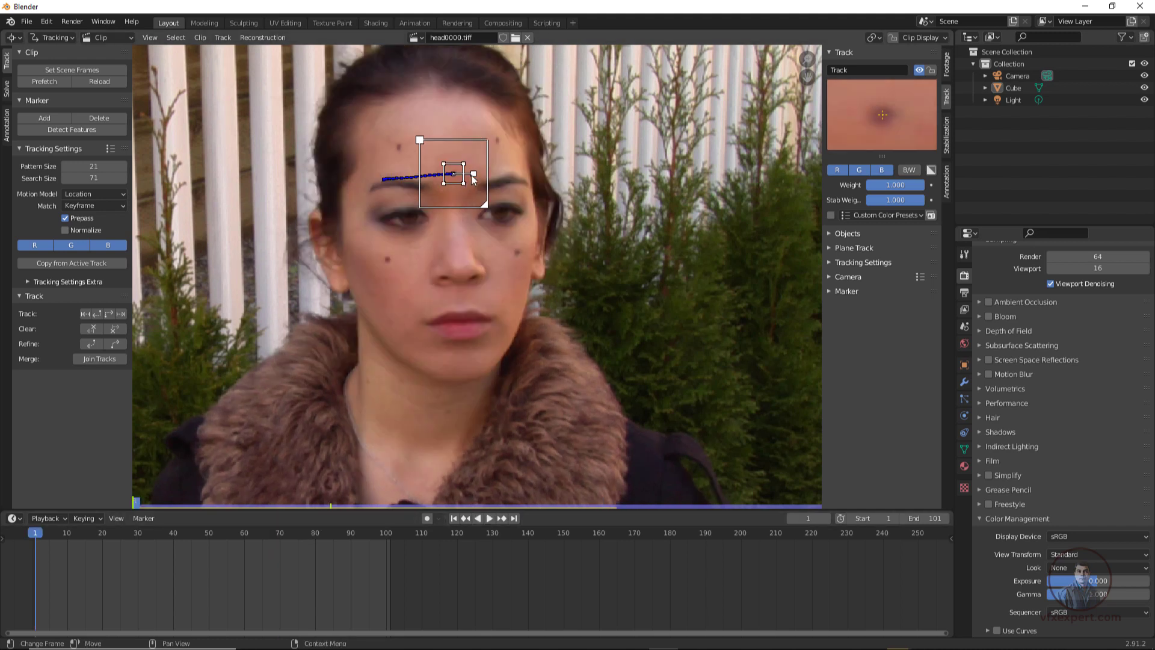
pyautogui.press('x')
pyautogui.click(471, 178)
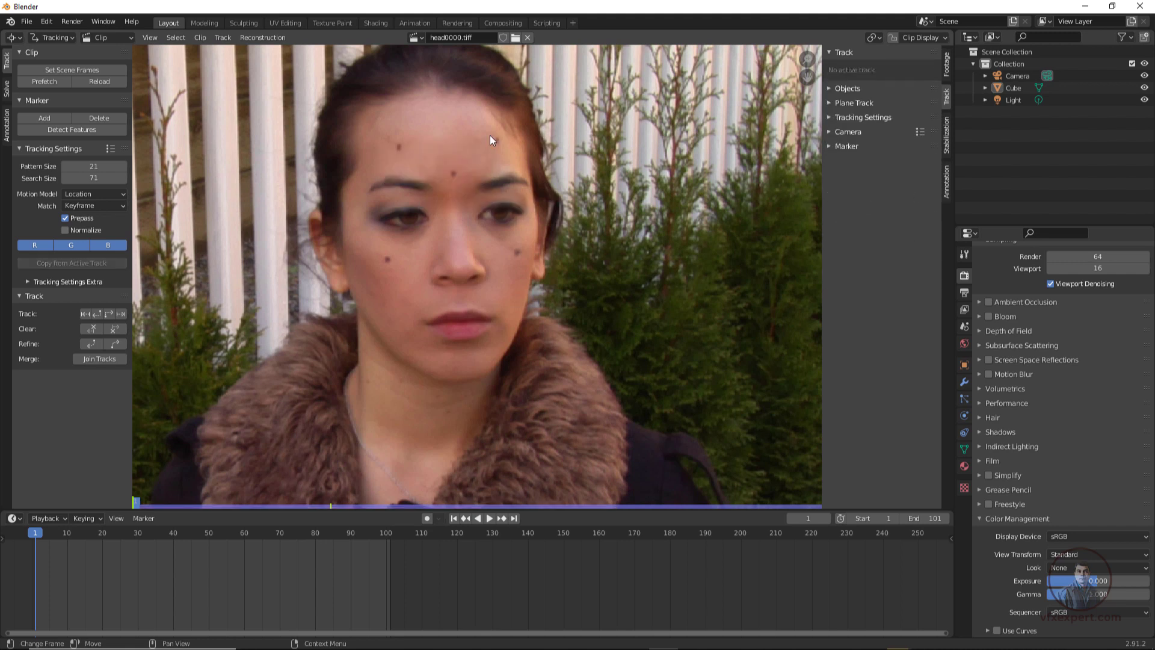
# - Add a new tracking marker on the dot between the eyebrows and enable Normalize for that track
pyautogui.keyDown('ctrl'); pyautogui.click(453, 174); pyautogui.keyUp('ctrl')
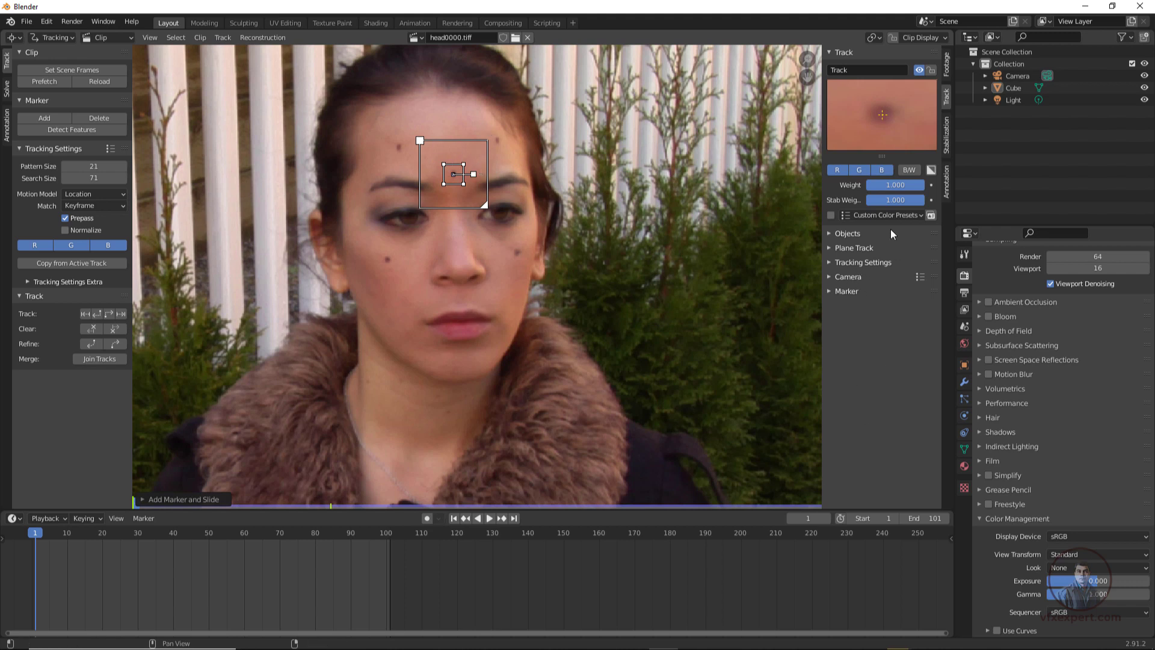
pyautogui.click(832, 263)
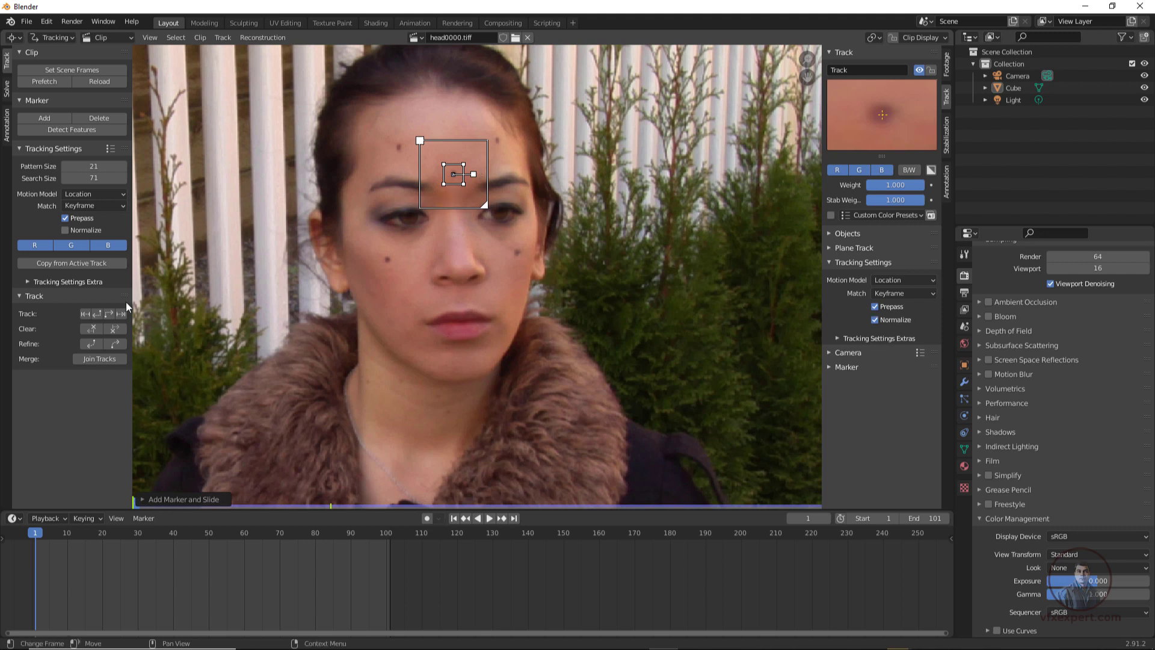
# - Track the eyebrow-dot marker forward to the end of the clip and play back the result, returning to frame 1
pyautogui.click(111, 315)
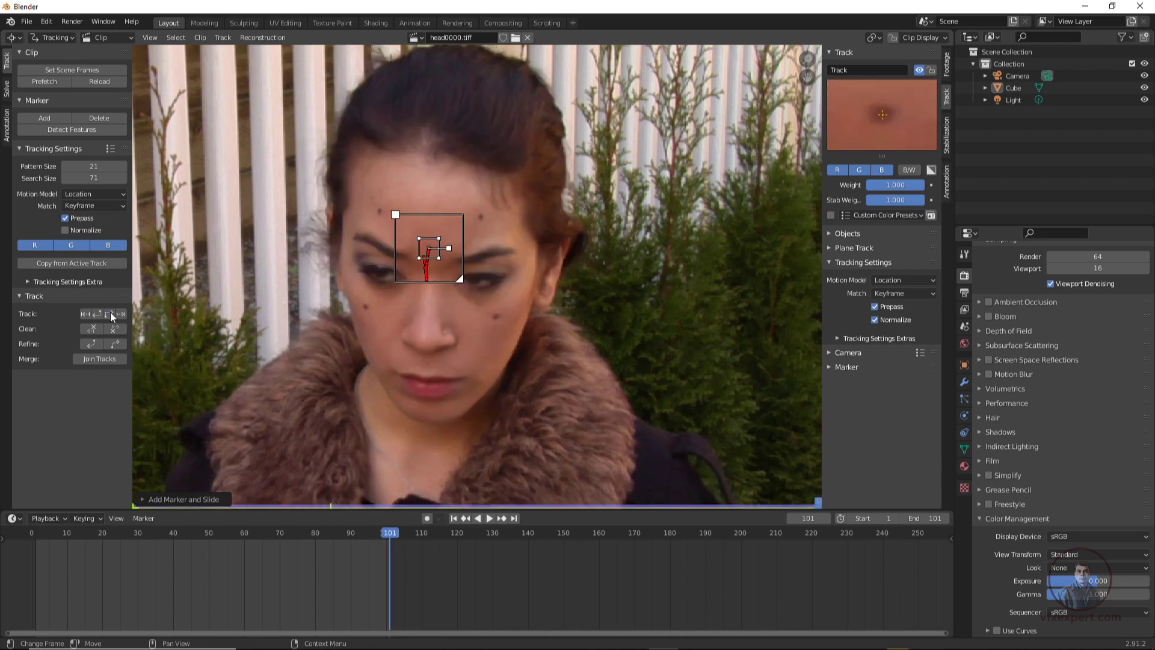
pyautogui.hotkey('shift', 'ctrl', 'space')
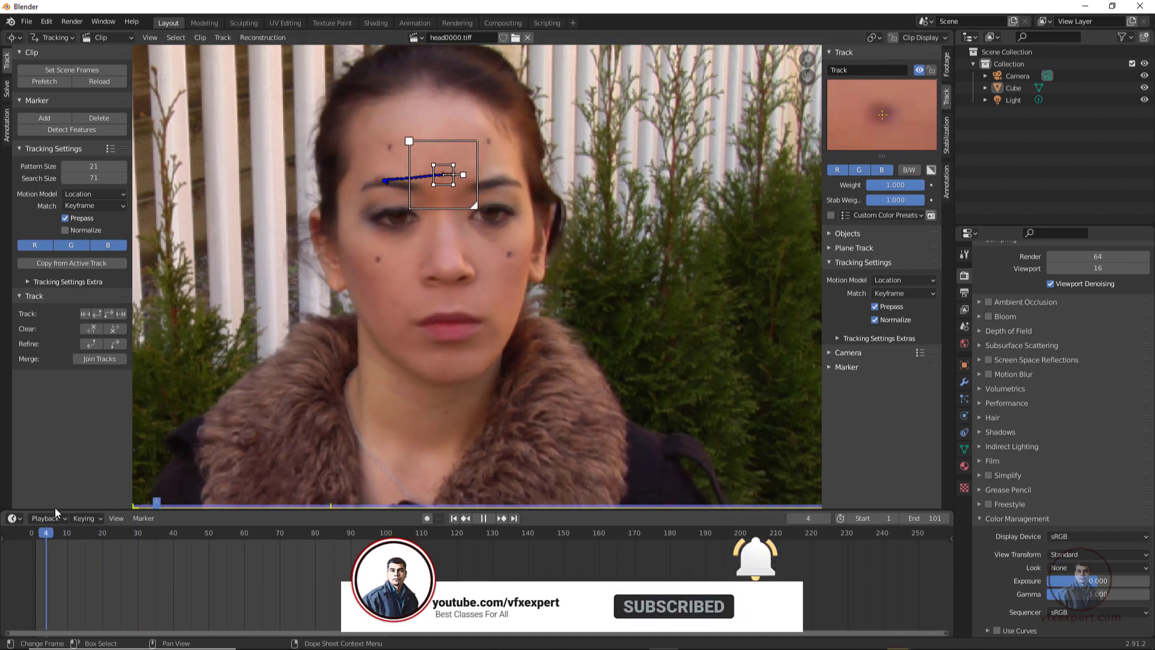
pyautogui.click(134, 532)
pyautogui.press('space')
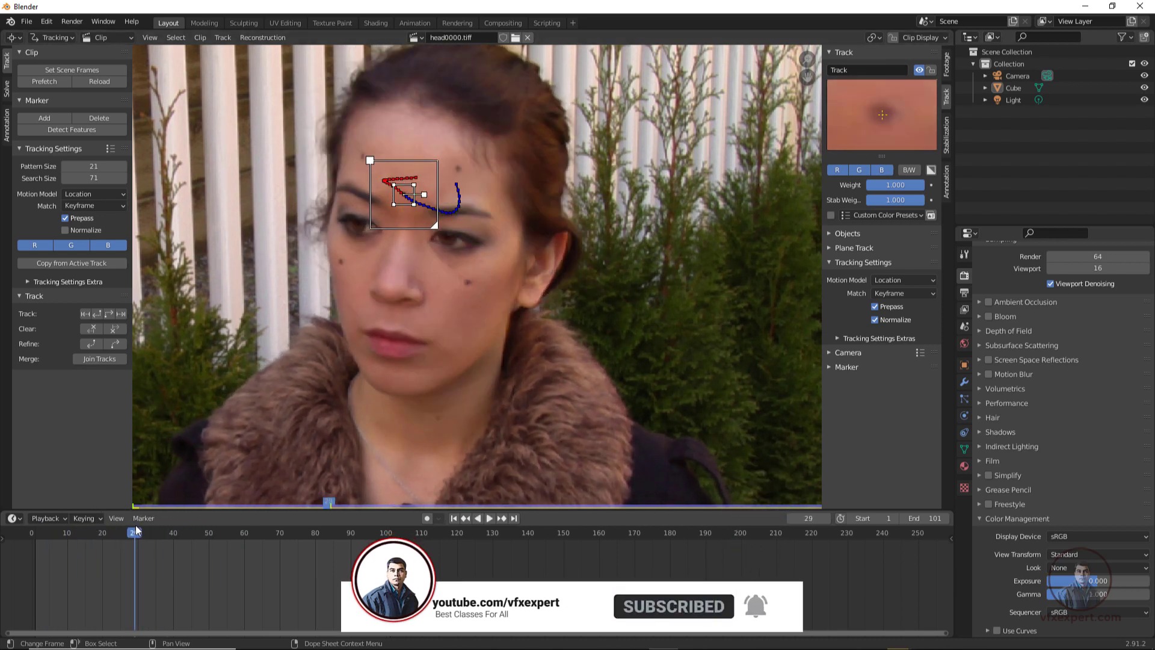
pyautogui.click(453, 519)
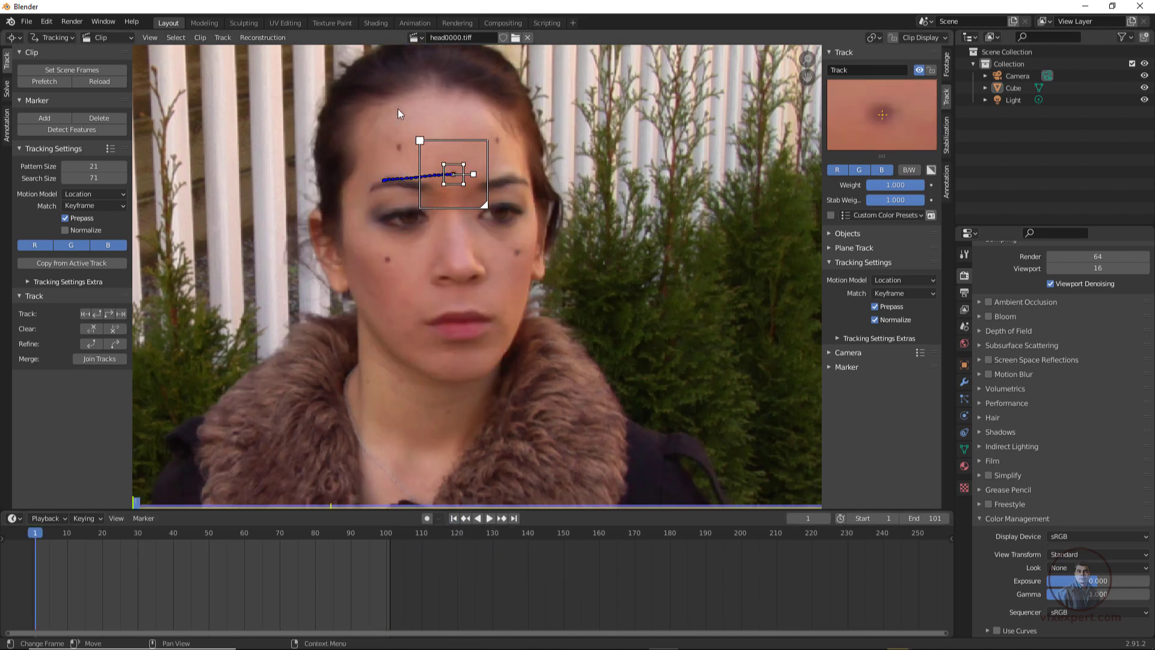
# - Enable Normalize in the default tracking settings used for new markers
pyautogui.scroll(1, 398, 110)
pyautogui.moveTo(399, 122); pyautogui.dragTo(440, 227, button='middle')
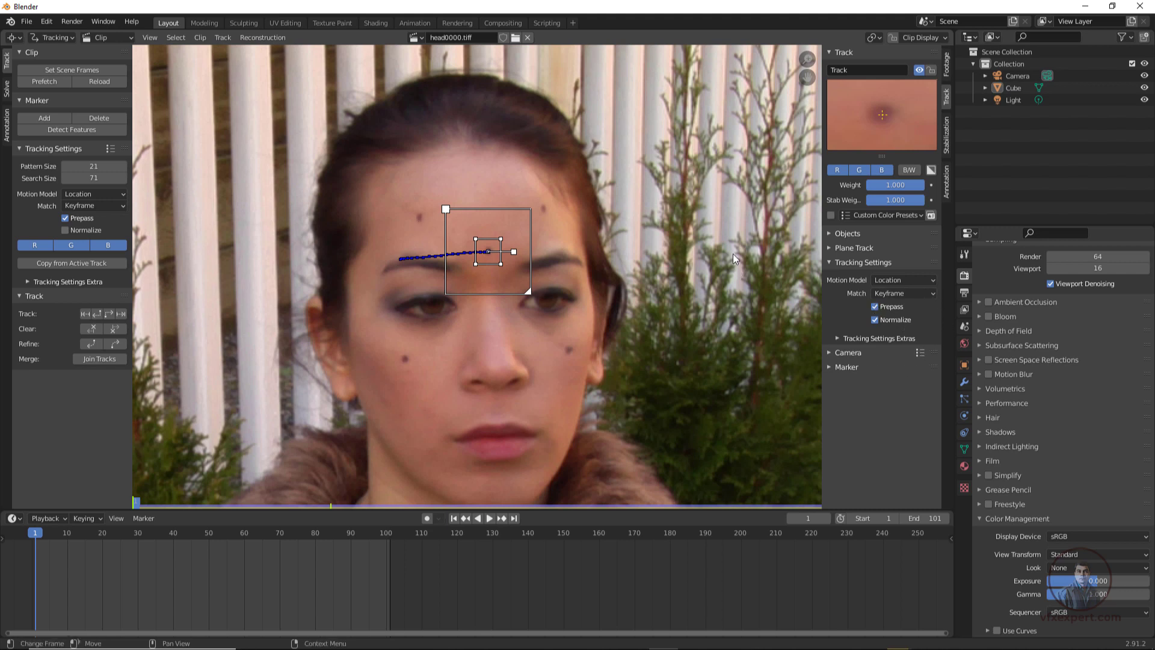
pyautogui.click(66, 230)
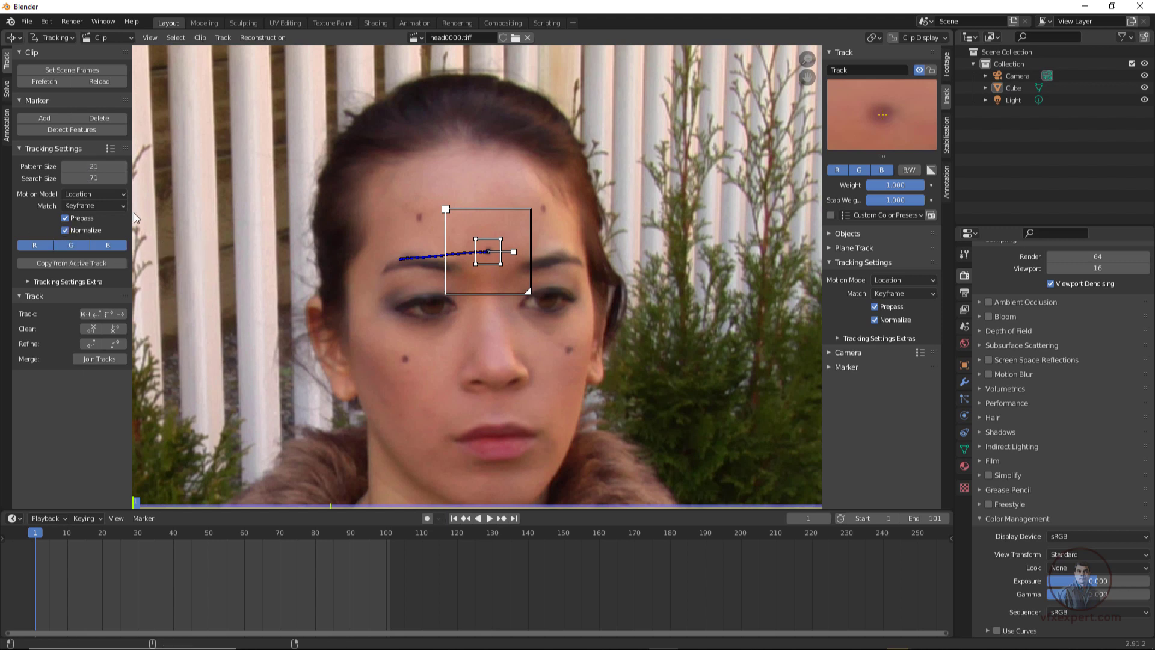
# - Add a marker centred on the dot above her right eyebrow, scale it to about 0.89 and slightly enlarge its search area
pyautogui.keyDown('ctrl'); pyautogui.click(421, 215); pyautogui.keyUp('ctrl')
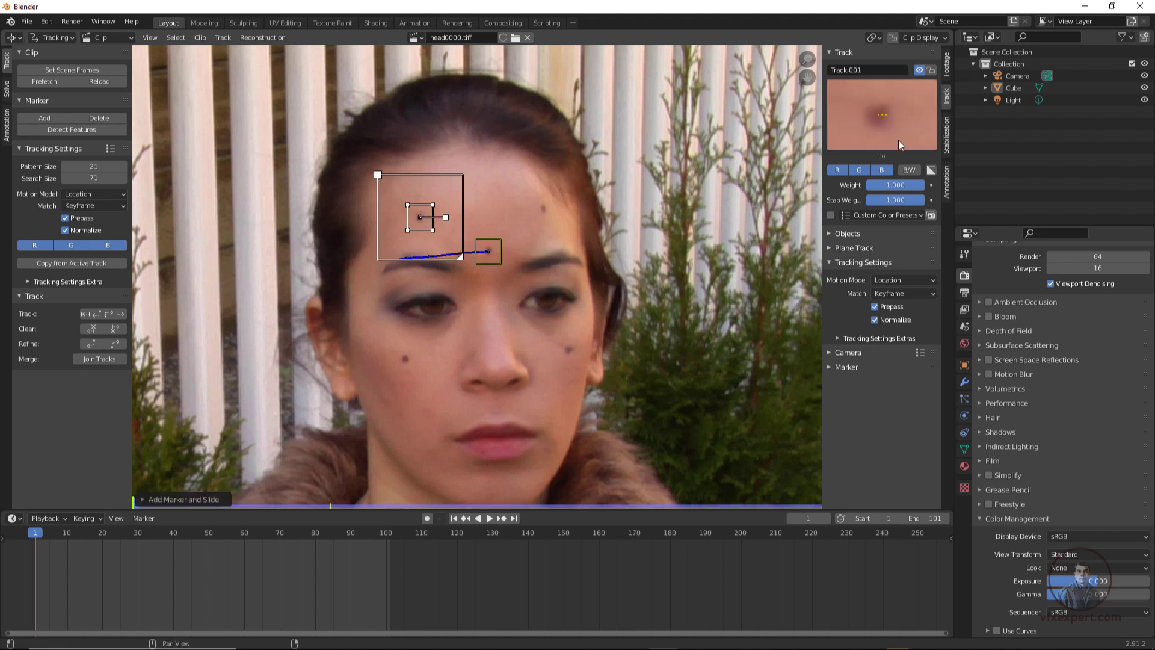
pyautogui.moveTo(884, 126); pyautogui.dragTo(889, 127)
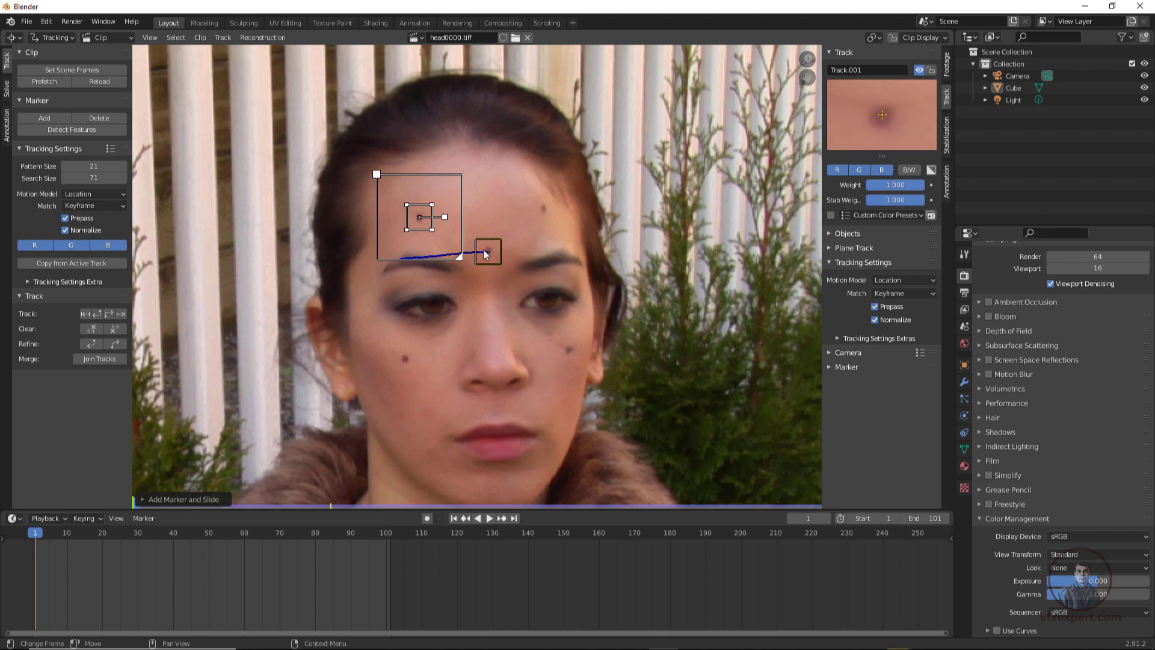
pyautogui.press('s')
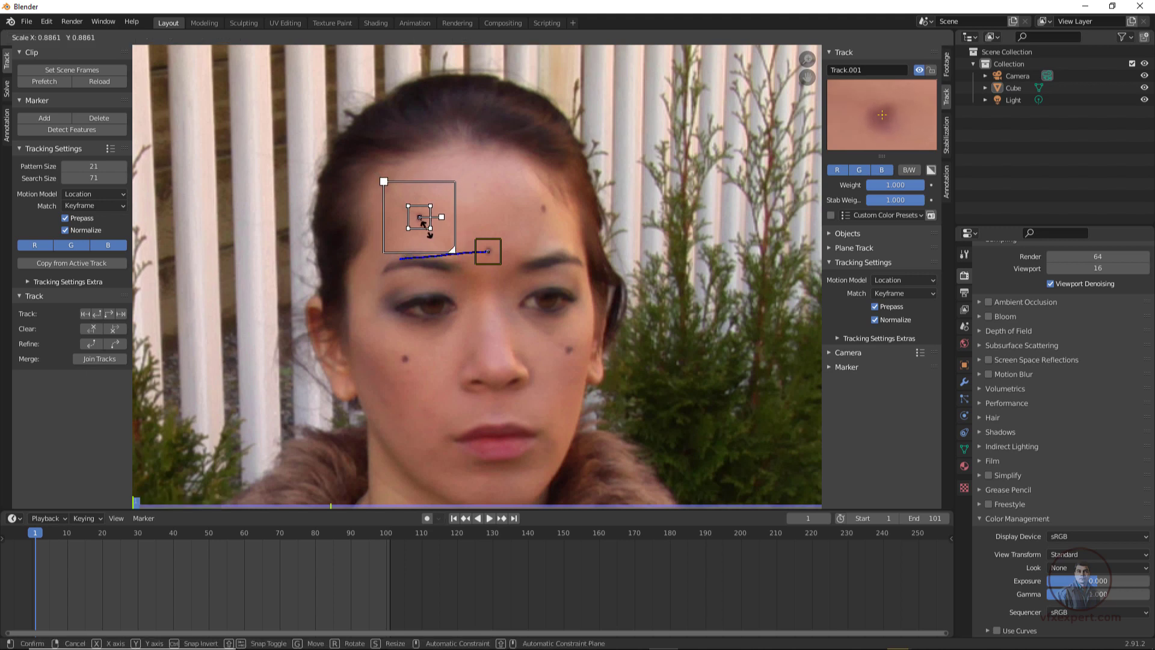
pyautogui.click(424, 224)
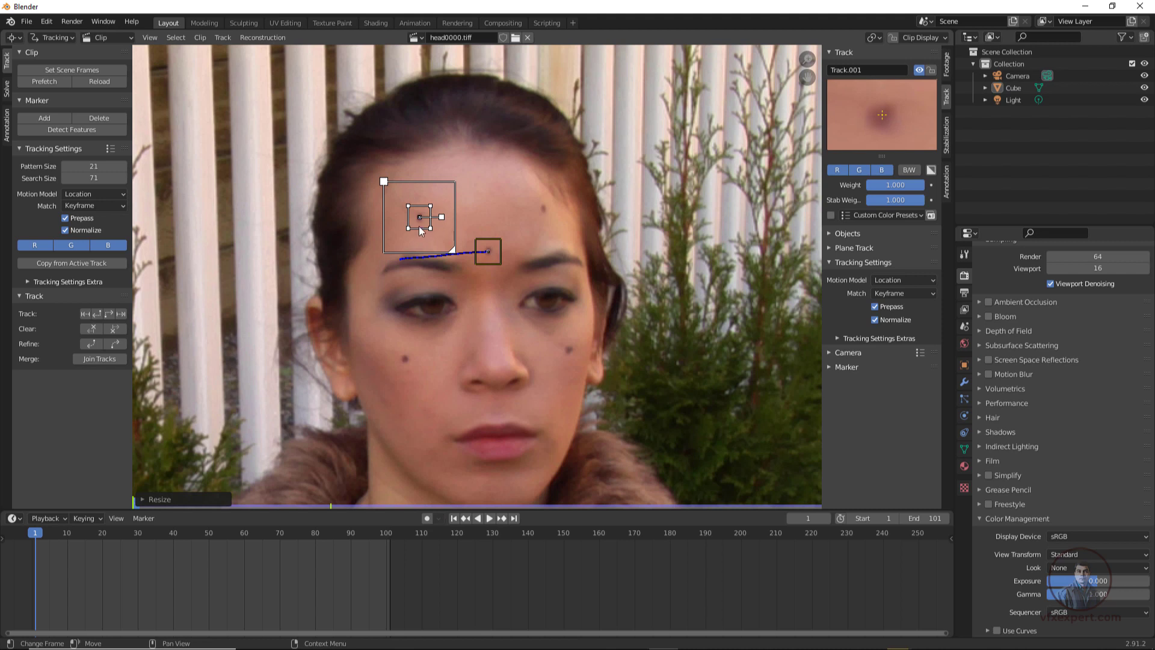
pyautogui.moveTo(456, 250); pyautogui.dragTo(458, 255)
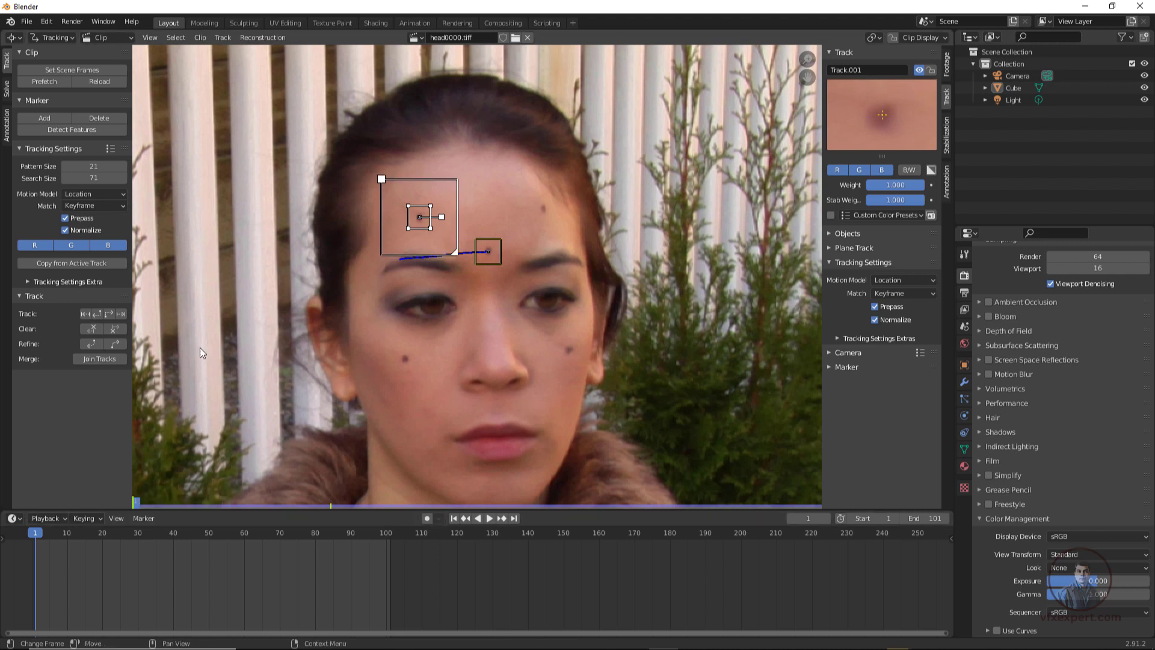
# - Track the right forehead marker forward to frame 101, scrub back through the clip to check it and return to frame 1
pyautogui.click(111, 313)
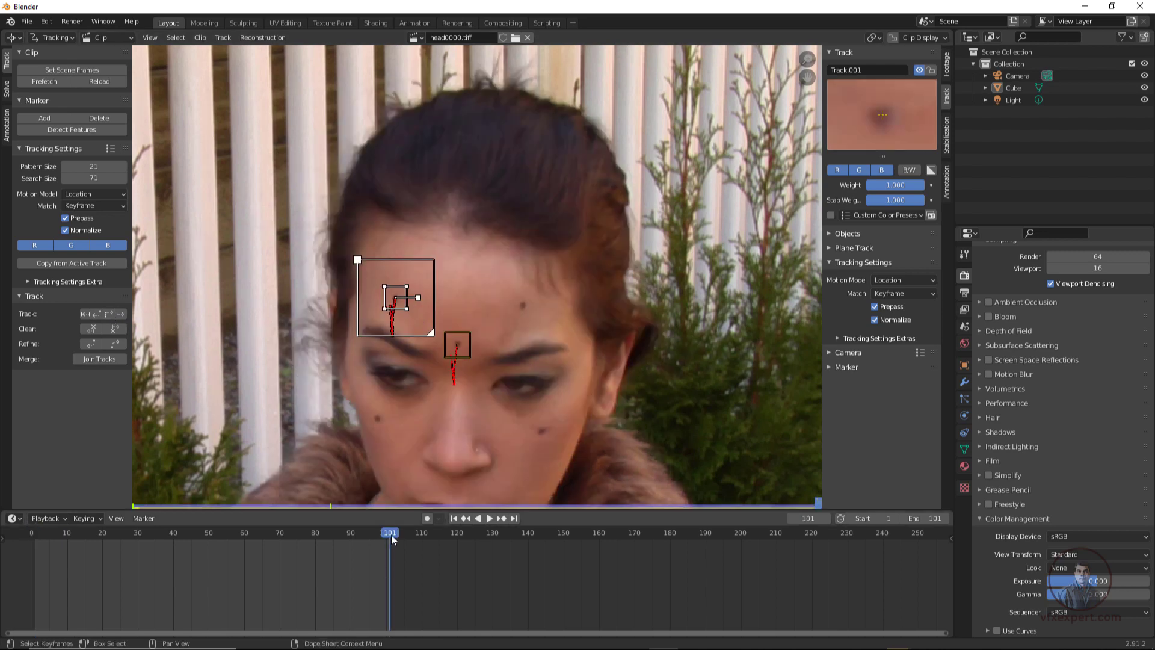
pyautogui.moveTo(391, 535); pyautogui.dragTo(244, 534)
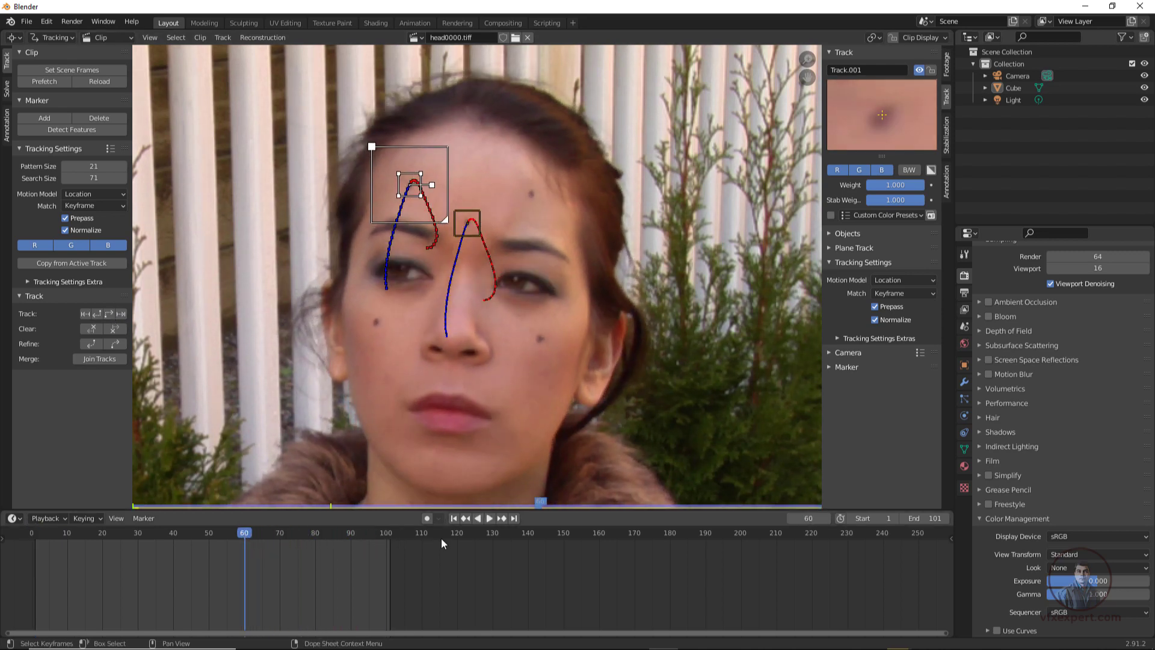
pyautogui.click(455, 518)
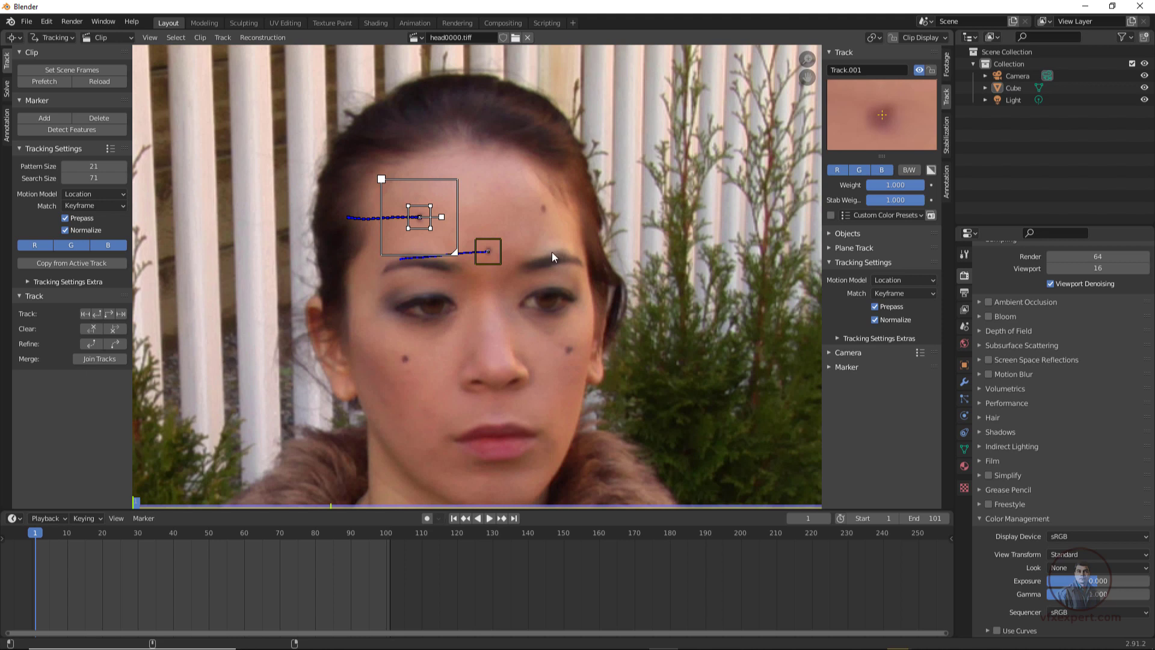
# - Add a tracking marker on the dot above her left eyebrow and track it forward
pyautogui.keyDown('ctrl'); pyautogui.click(544, 207); pyautogui.keyUp('ctrl')
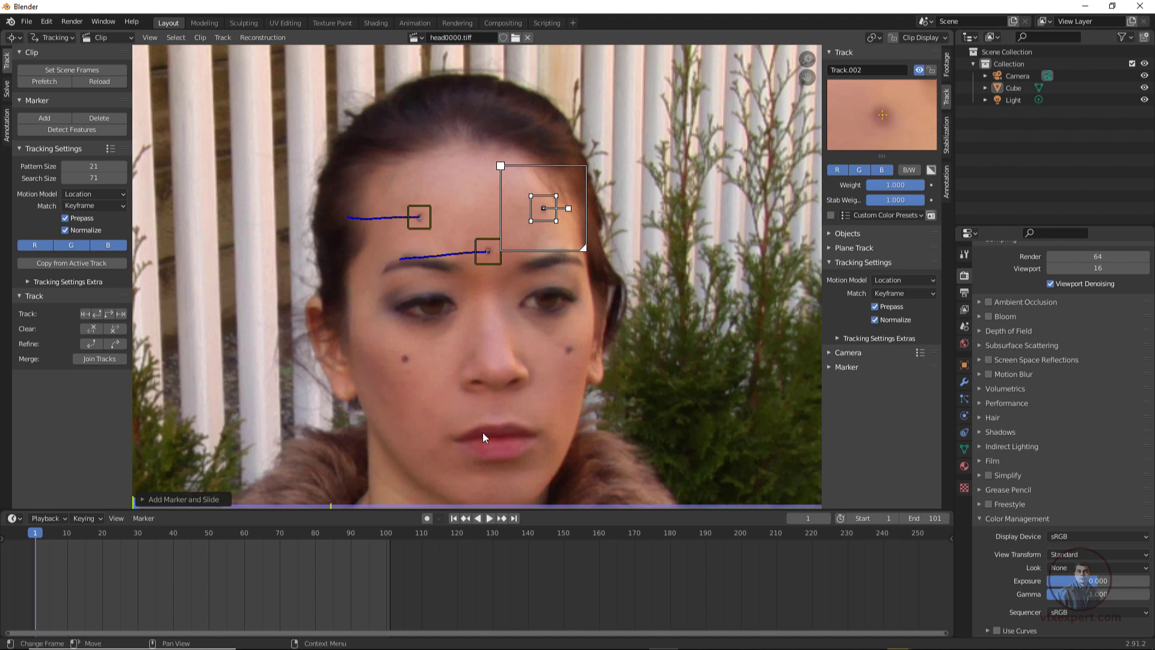
pyautogui.click(108, 313)
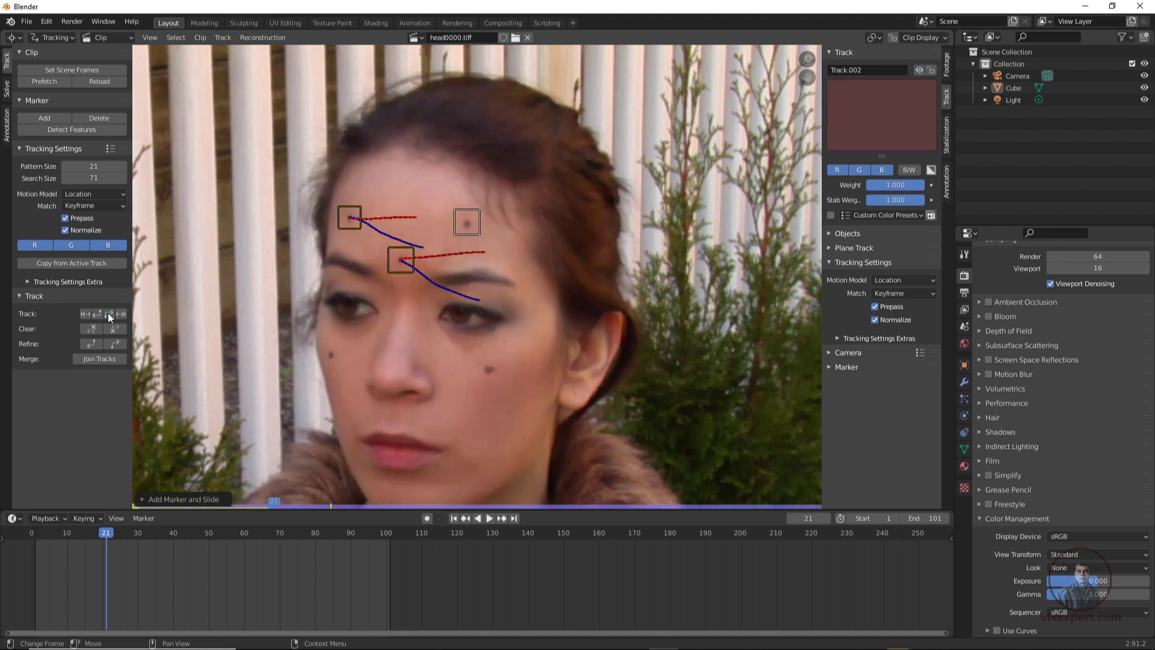
# - At frame 19, recentre the left forehead marker on its dot and scale it down to about 0.9
pyautogui.moveTo(111, 535)
pyautogui.mouseDown()
pyautogui.moveTo(89, 537)
pyautogui.moveTo(99, 537)
pyautogui.mouseUp()
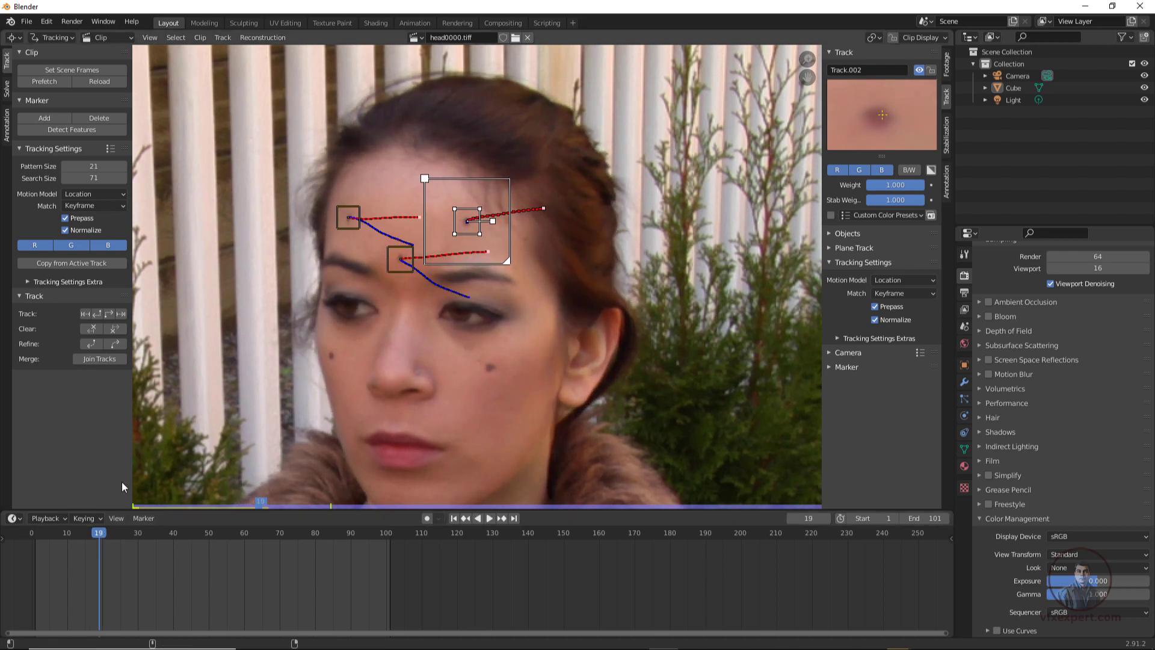
pyautogui.scroll(1, 504, 282)
pyautogui.moveTo(518, 263); pyautogui.dragTo(474, 211)
pyautogui.press('s')
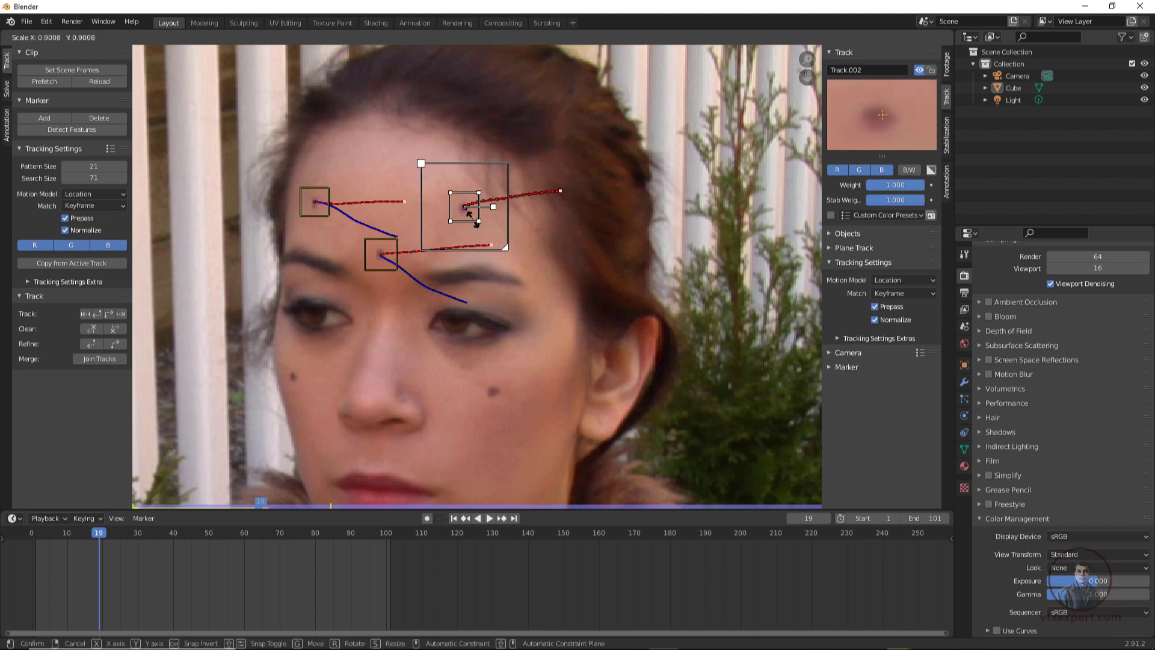
pyautogui.click(470, 211)
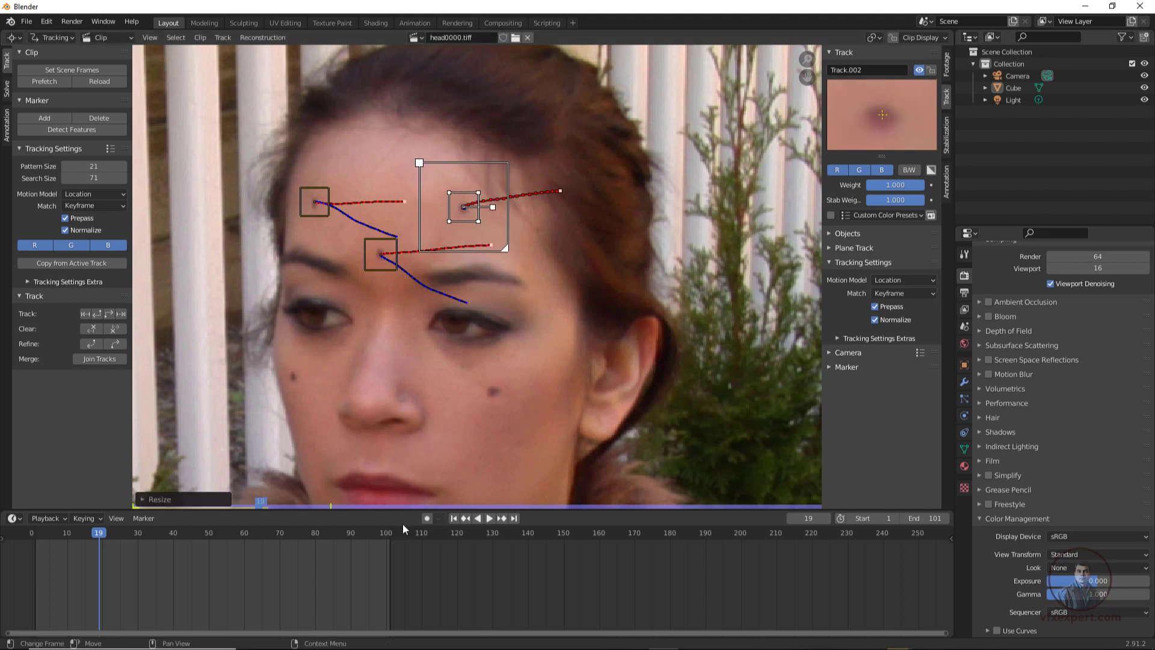
# - Continue tracking the left forehead marker forward from frame 19, scrub through the result and return to frame 1
pyautogui.click(109, 314)
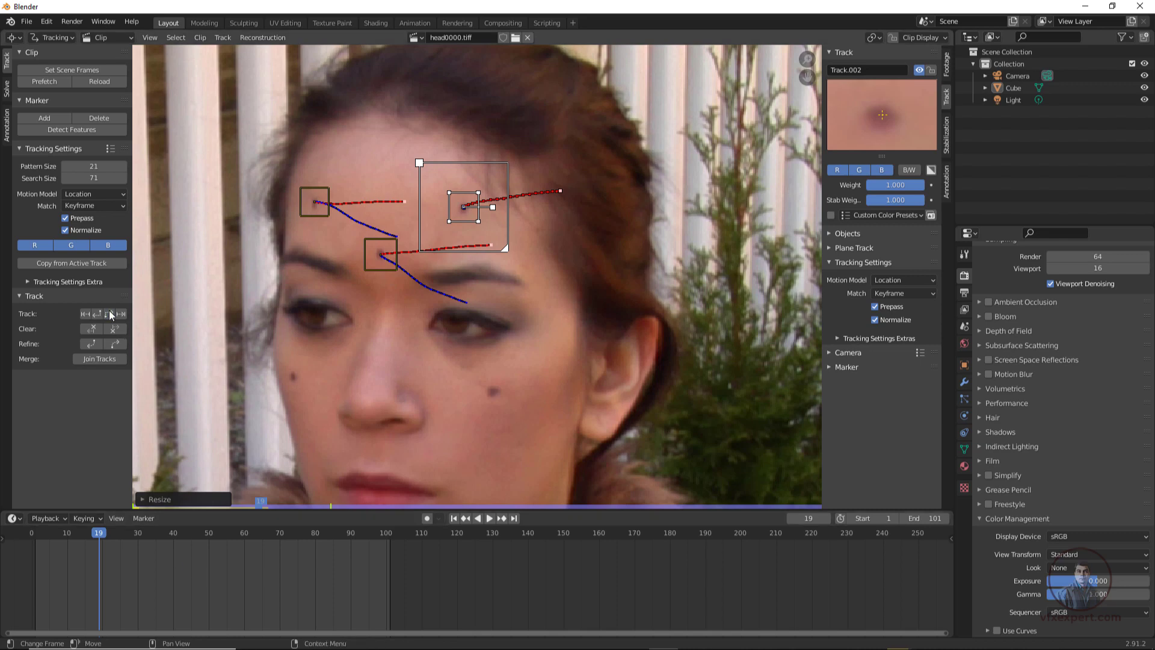
pyautogui.moveTo(394, 537); pyautogui.dragTo(141, 535)
pyautogui.click(455, 519)
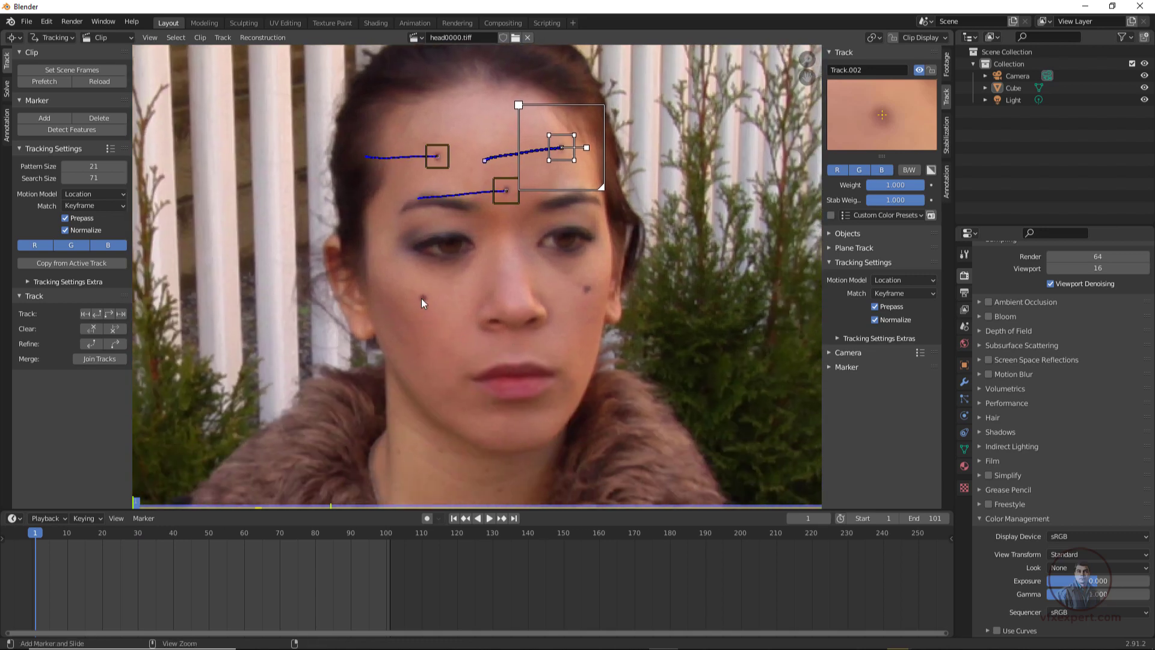
# - Add a tracking marker on the dot on her right cheek and centre it precisely on the dot
pyautogui.keyDown('ctrl'); pyautogui.click(424, 298); pyautogui.keyUp('ctrl')
pyautogui.moveTo(893, 126); pyautogui.dragTo(900, 128)
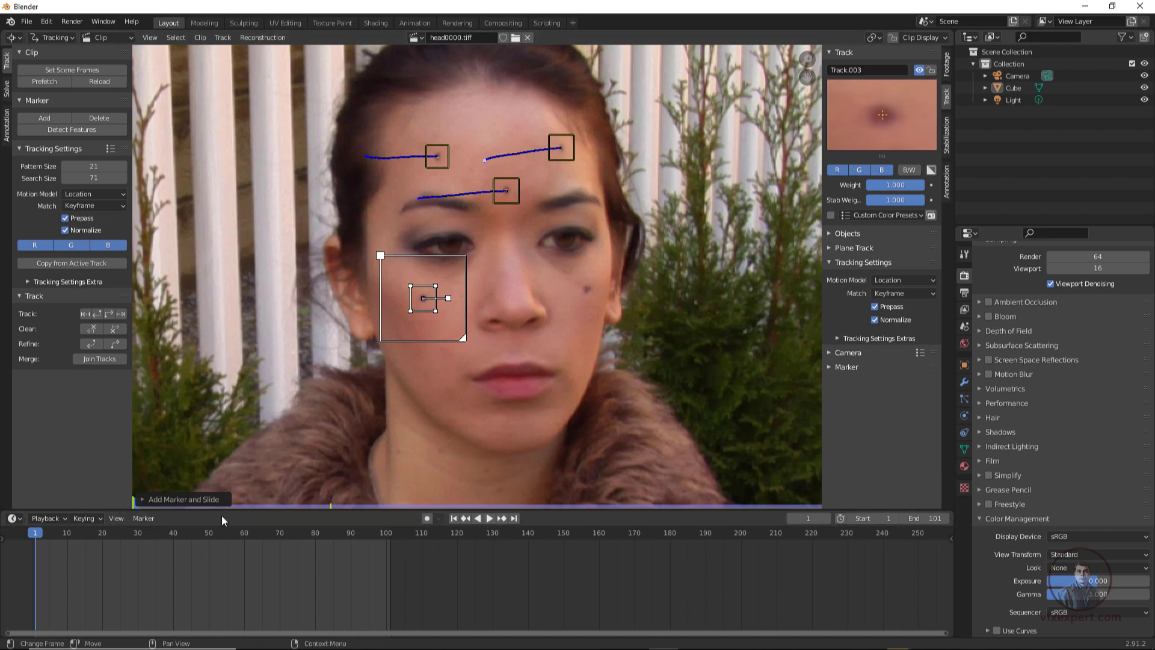
pyautogui.click(111, 313)
pyautogui.moveTo(100, 542); pyautogui.dragTo(34, 542)
pyautogui.hotkey('alt', 't')
# - Shrink the right cheek marker slightly, track it forward through the clip and return to frame 1
pyautogui.press('s')
pyautogui.click(443, 299)
pyautogui.hotkey('ctrl', 't')
pyautogui.click(35, 532)
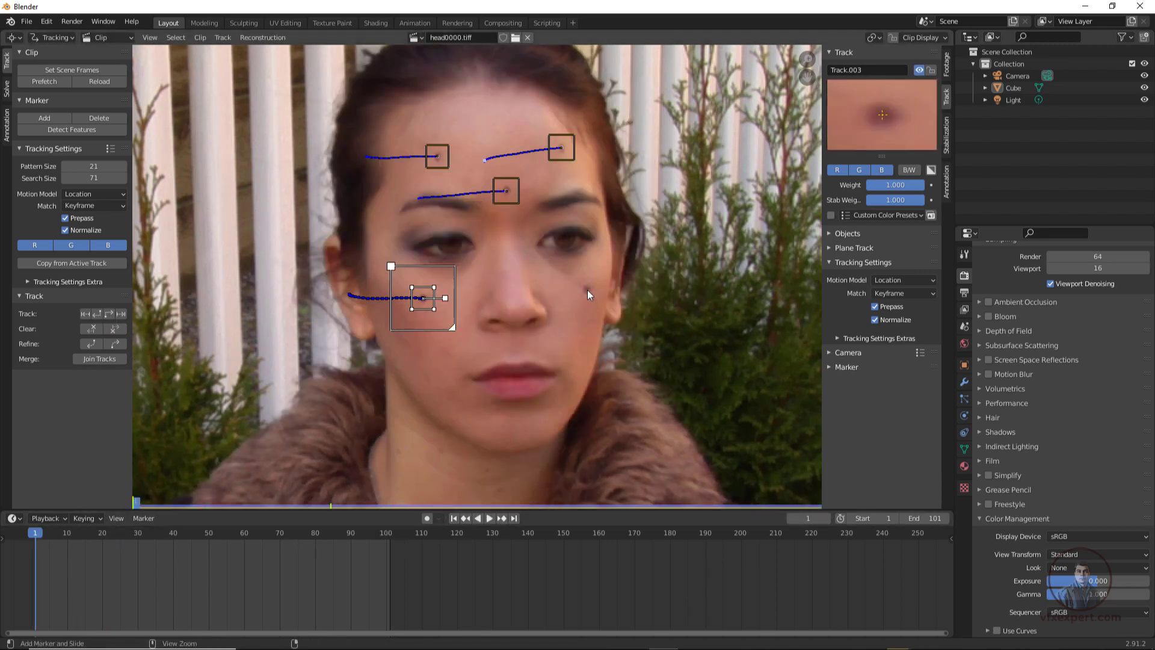
# - Add a slightly shrunken marker on the dot on her left cheek, track it forward to frame 101 and return to frame 1
pyautogui.keyDown('ctrl'); pyautogui.click(587, 289); pyautogui.keyUp('ctrl')
pyautogui.press('s')
pyautogui.click(589, 296)
pyautogui.hotkey('ctrl', 't')
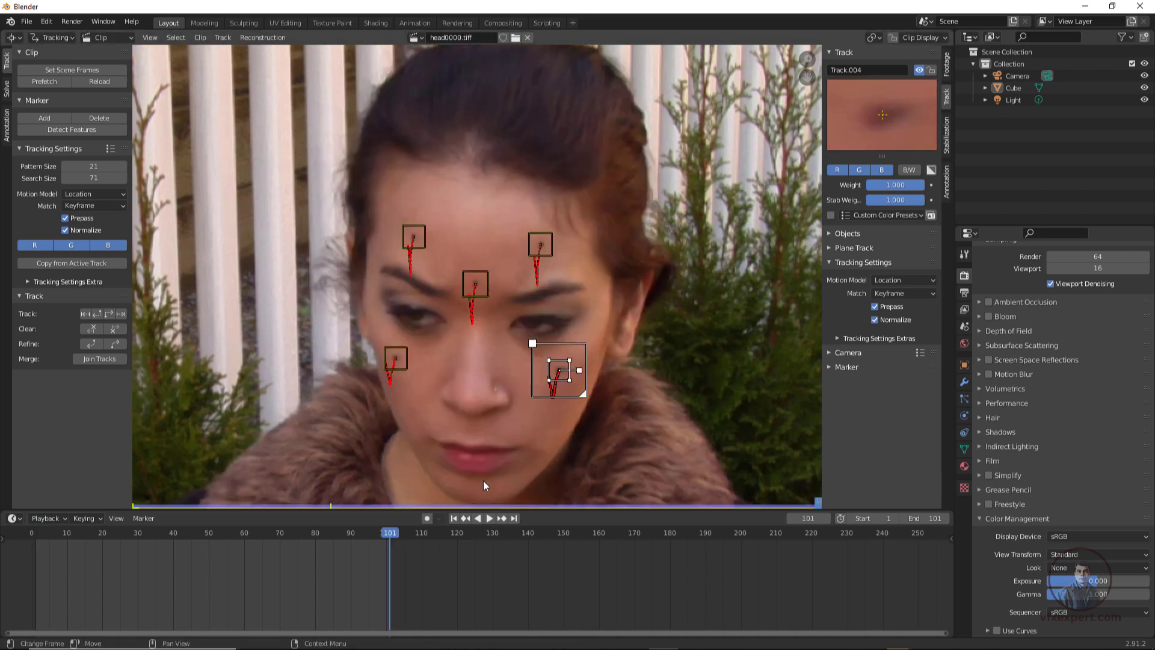
pyautogui.moveTo(388, 534); pyautogui.dragTo(46, 533)
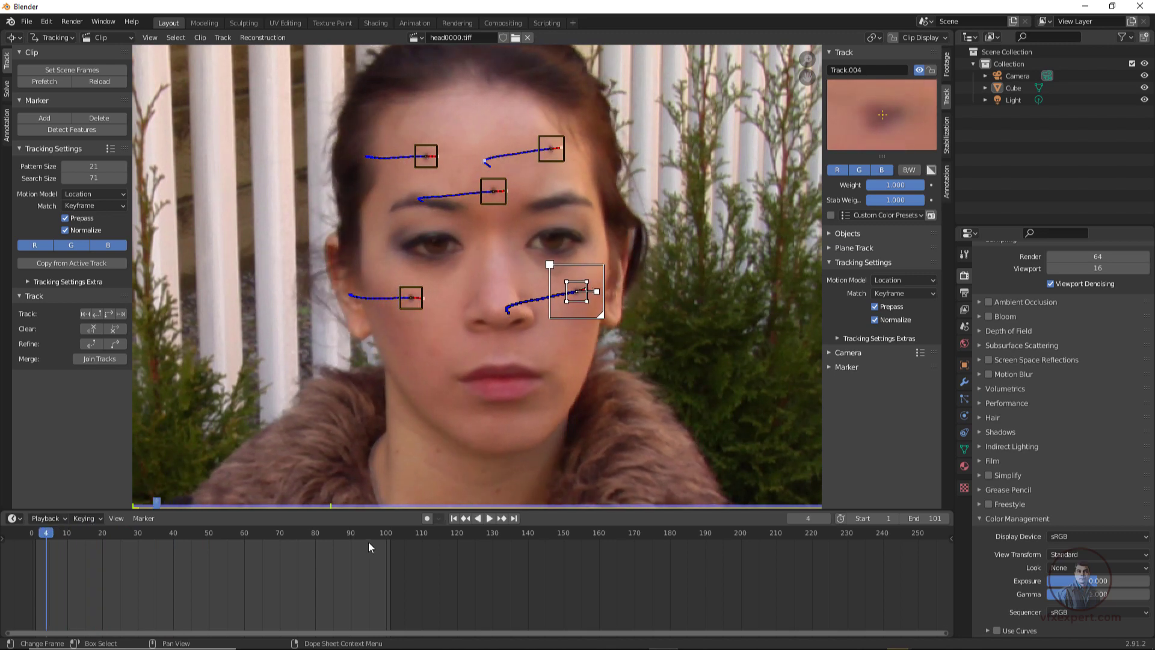
pyautogui.click(454, 518)
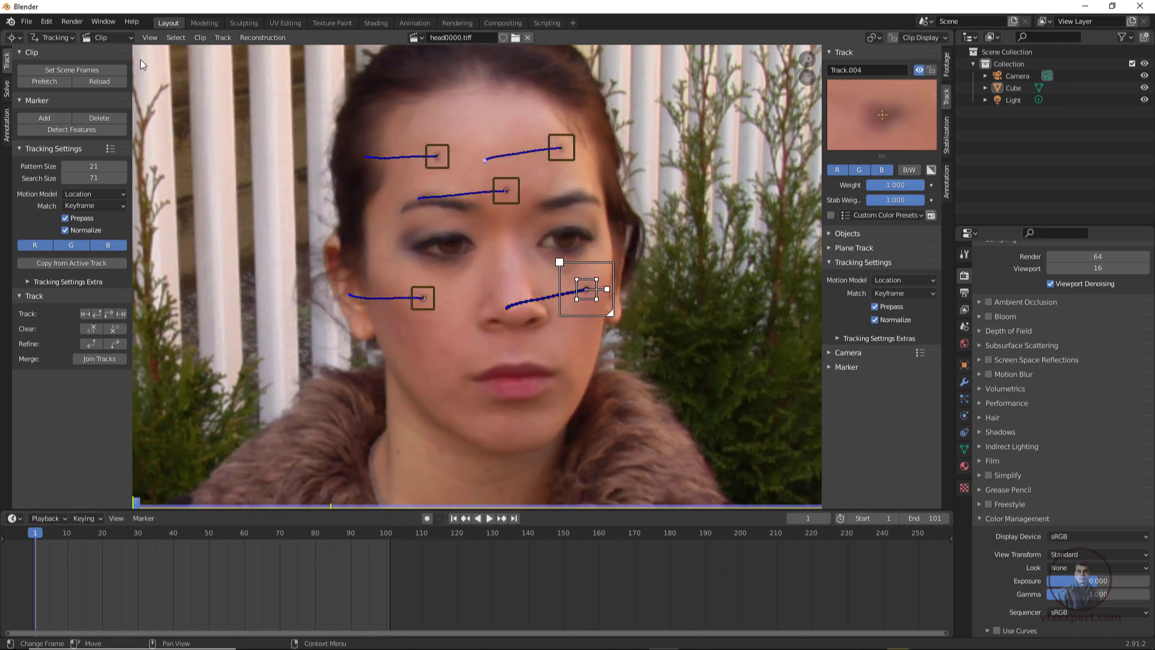
# - Save the project as tracking_markerremoval.blend in the Blender Classes folder
pyautogui.click(26, 21)
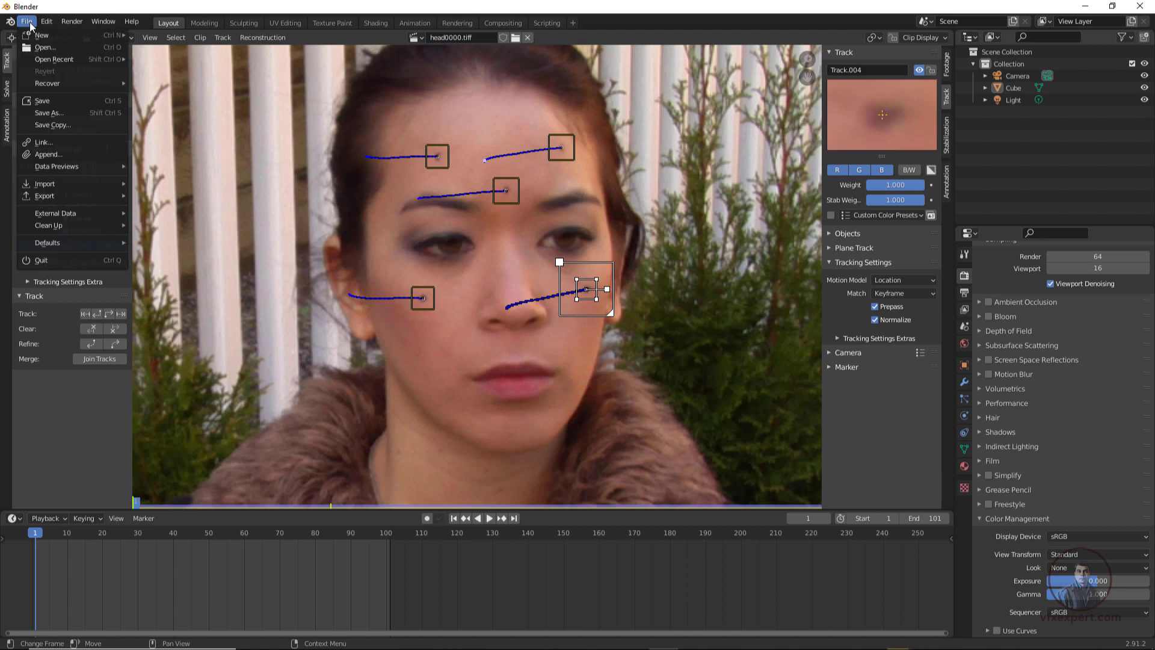
pyautogui.click(42, 100)
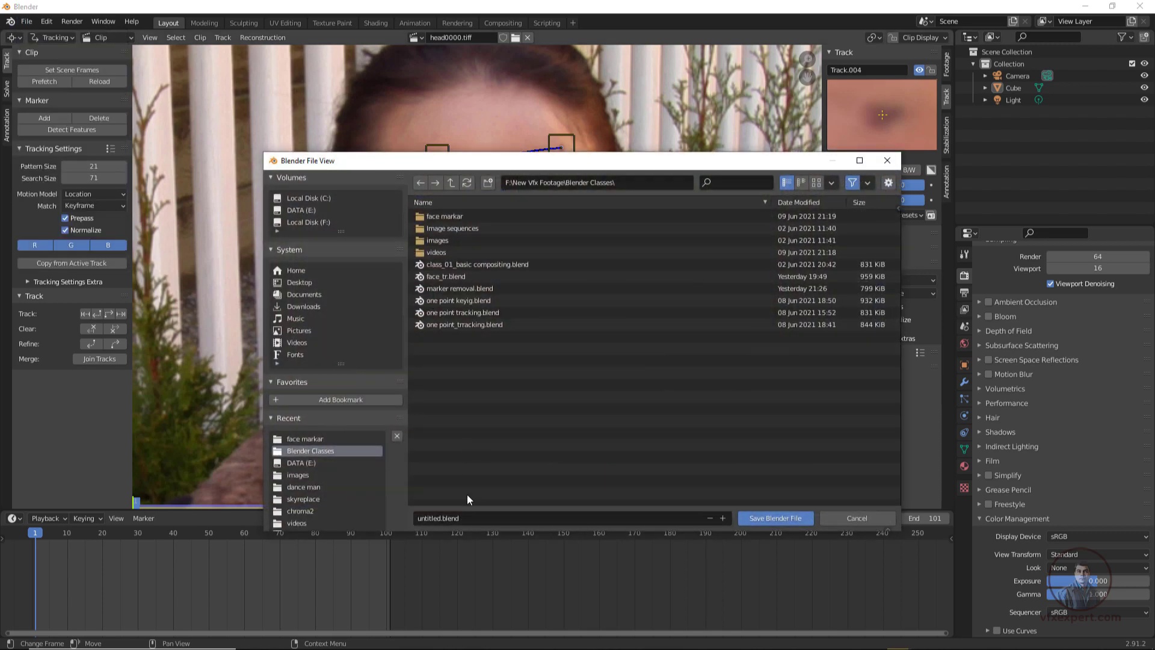
pyautogui.click(440, 519)
pyautogui.write('tracking_markerremoval')
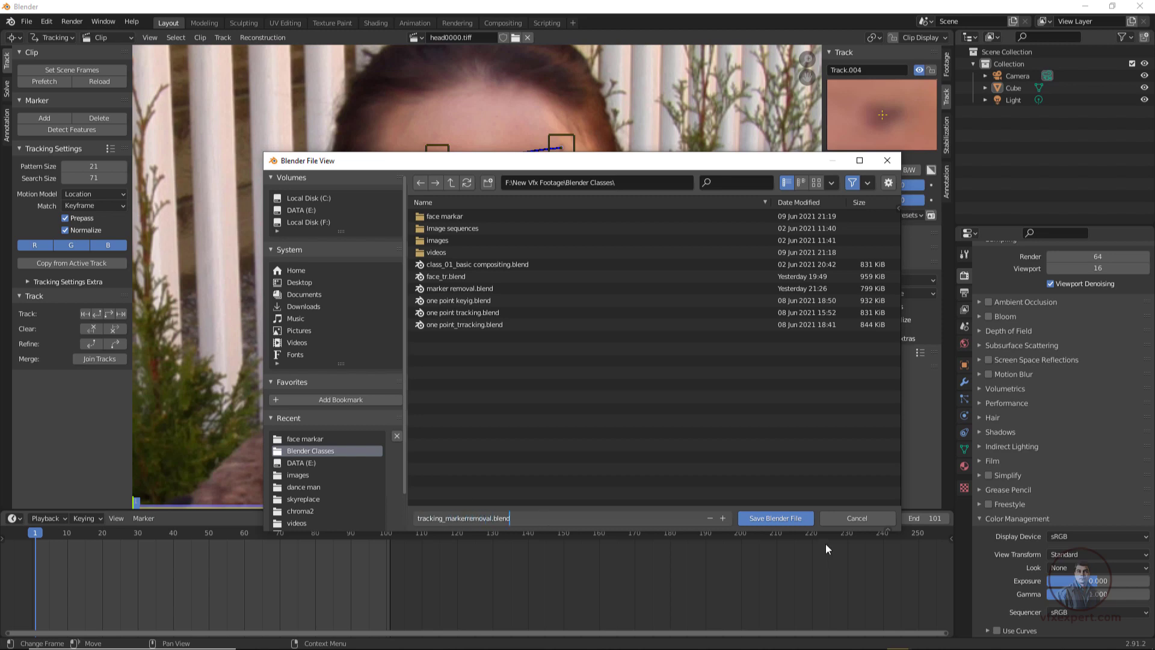
pyautogui.click(782, 517)
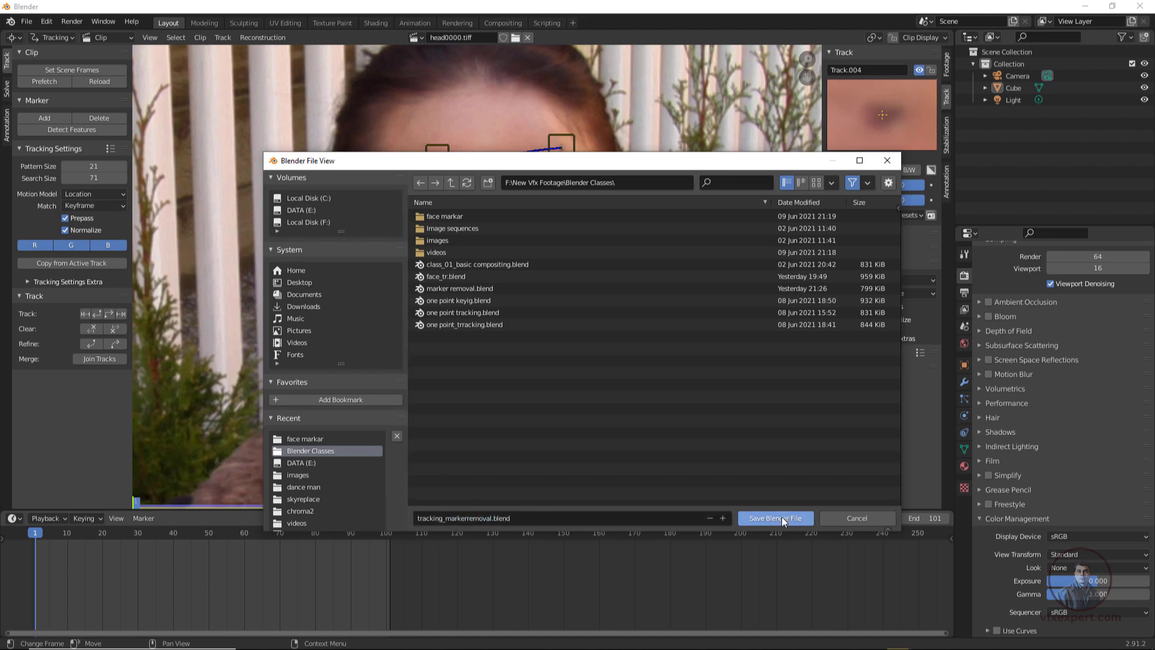
pyautogui.click(782, 518)
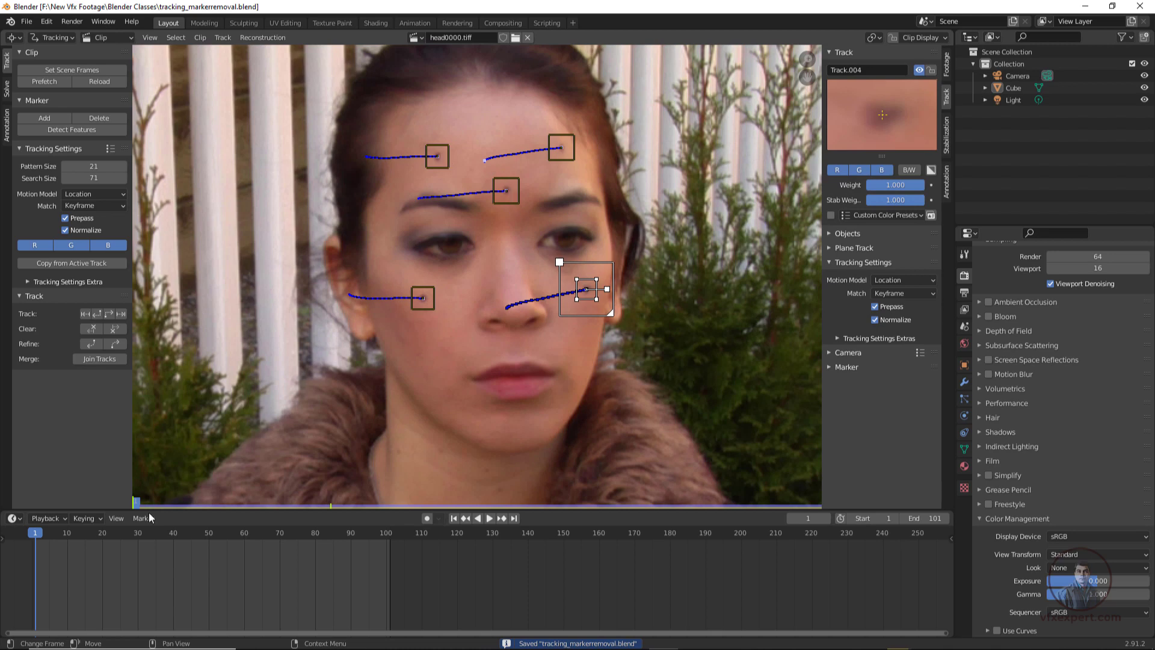
# - Deselect the markers and play through the opening frames to check all five face tracks, returning to frame 1
pyautogui.moveTo(47, 536)
pyautogui.mouseDown()
pyautogui.moveTo(222, 557)
pyautogui.moveTo(109, 542)
pyautogui.mouseUp()
pyautogui.click(453, 518)
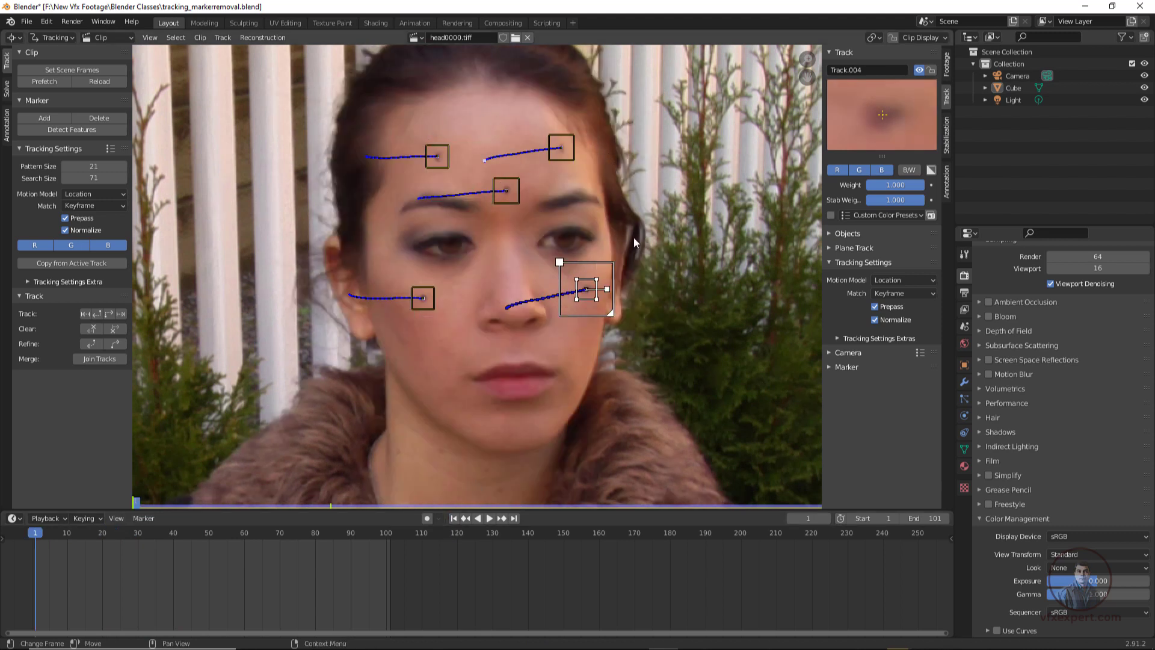
pyautogui.click(522, 352)
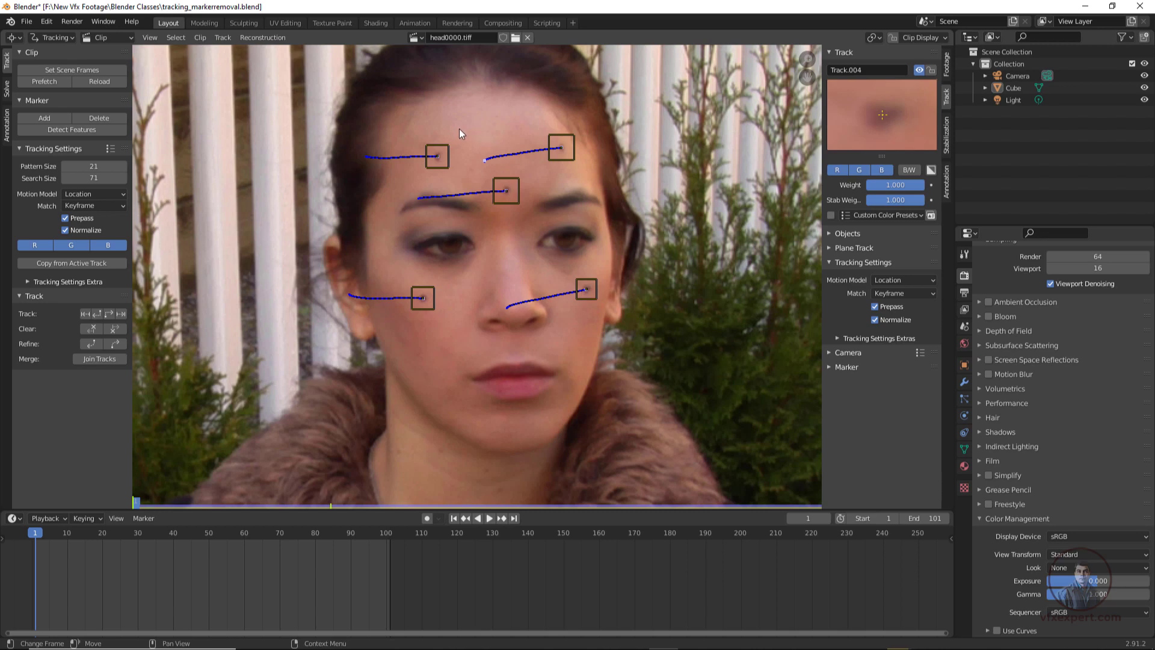
pyautogui.scroll(-1, 460, 129)
pyautogui.moveTo(460, 129); pyautogui.dragTo(472, 165, button='middle')
pyautogui.scroll(2, 479, 219)
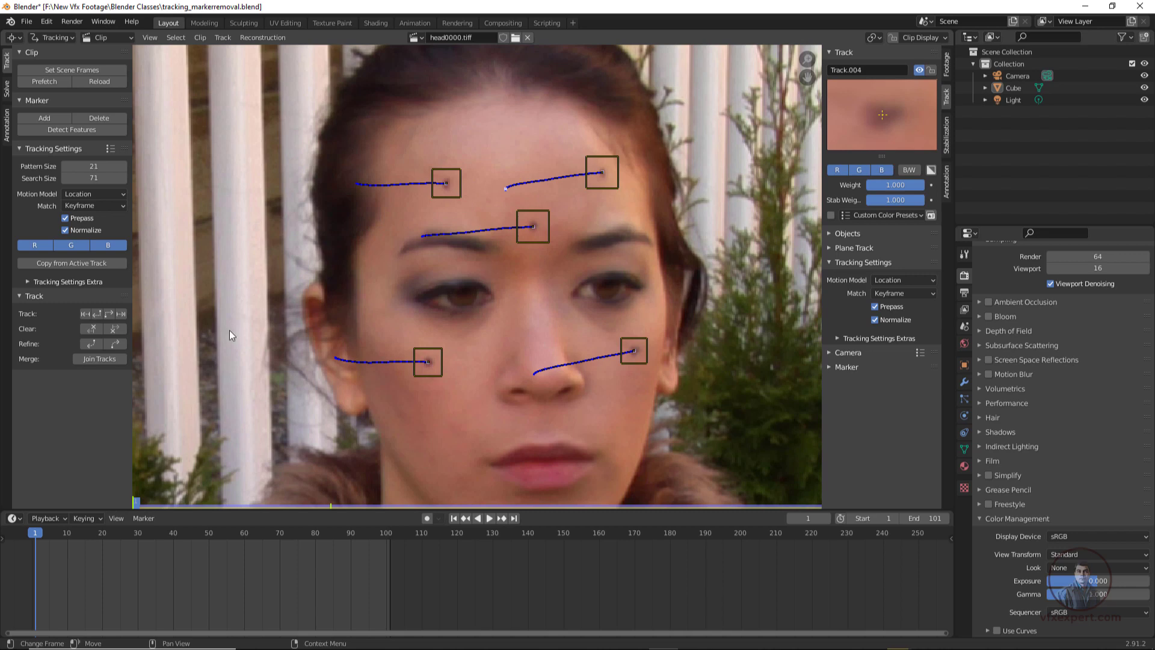
pyautogui.press('space')
pyautogui.press('space')
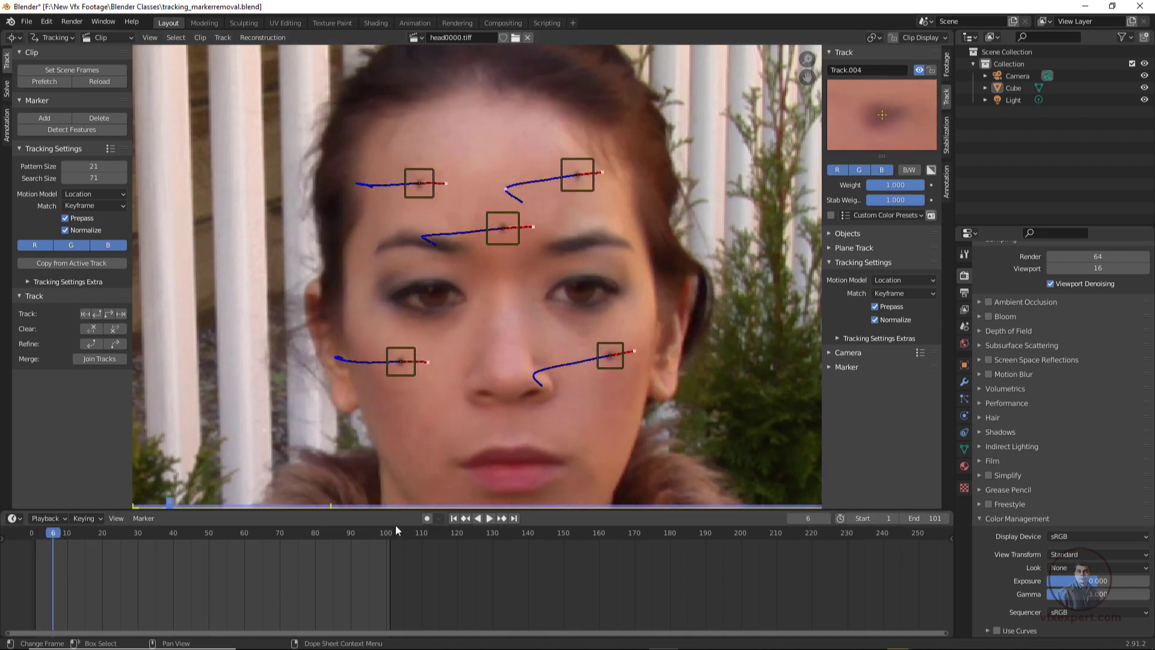
pyautogui.click(453, 518)
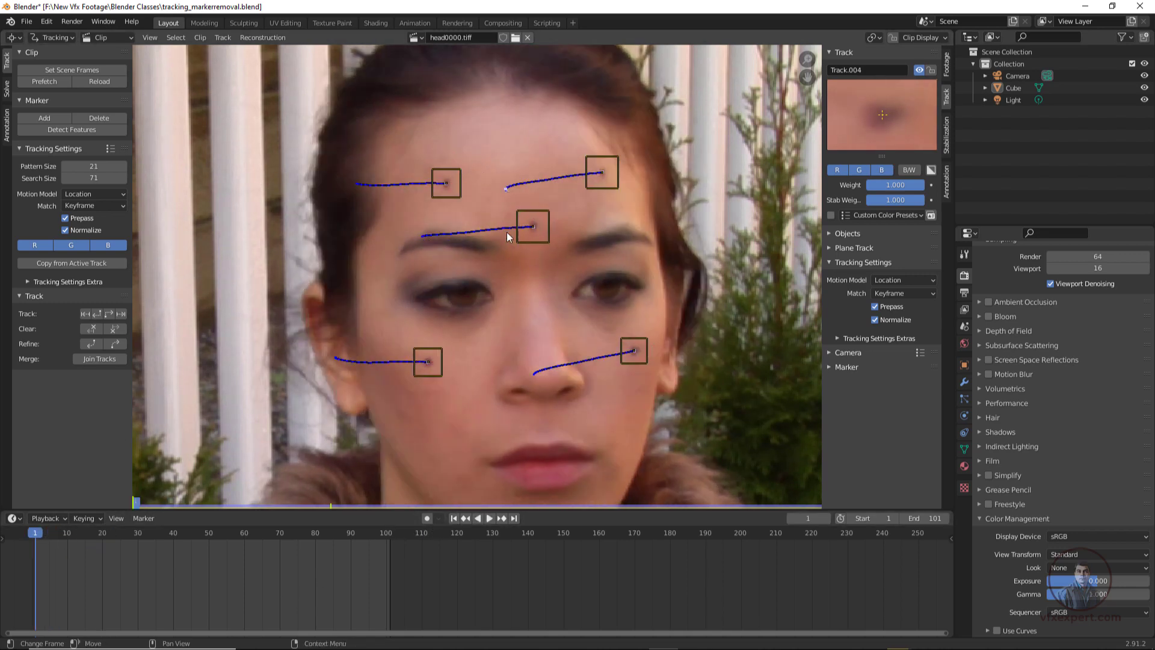
# - Switch the clip editor from Tracking to Mask mode and add a circle mask
pyautogui.scroll(3, 511, 273)
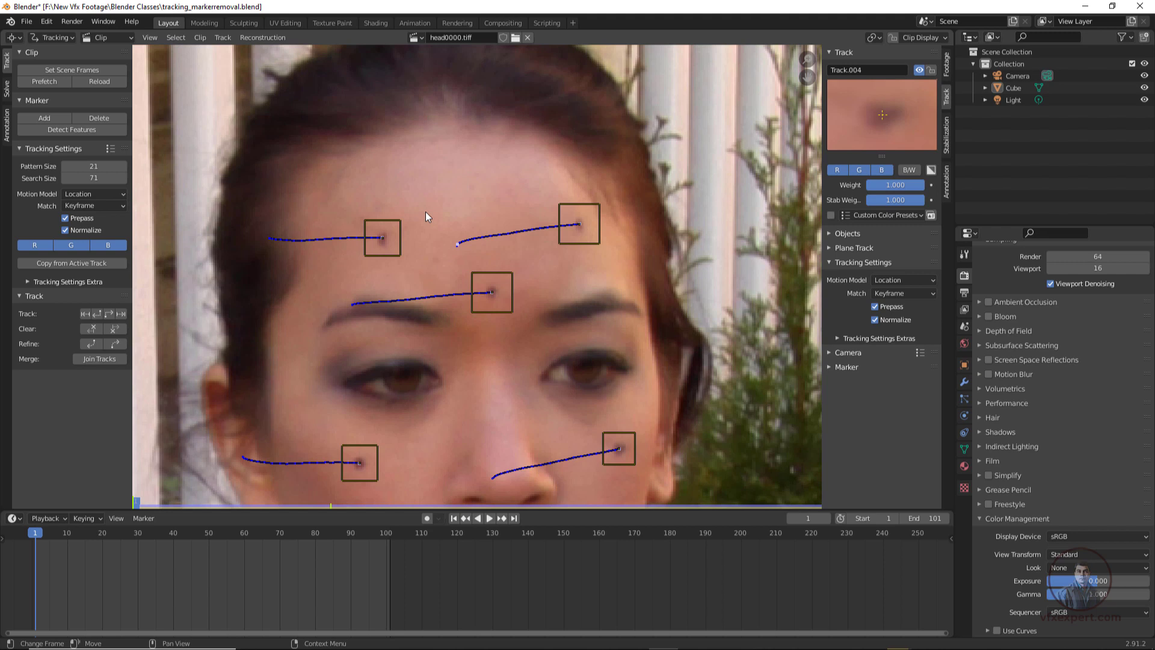
pyautogui.moveTo(426, 212); pyautogui.dragTo(428, 206, button='middle')
pyautogui.click(72, 38)
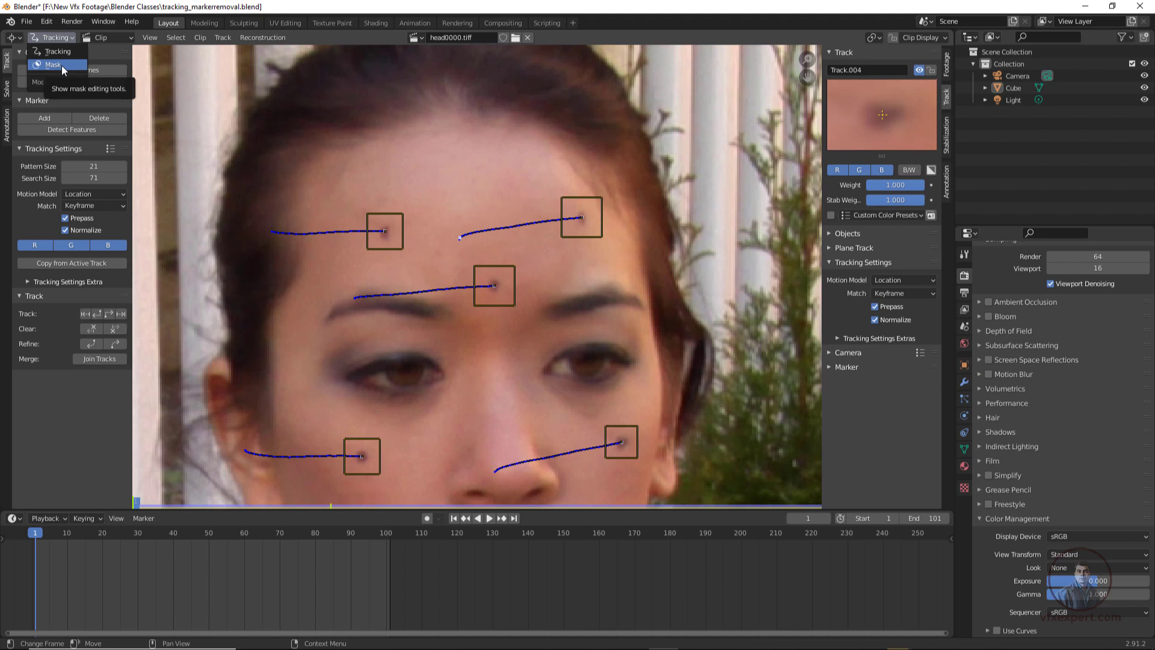
pyautogui.click(59, 66)
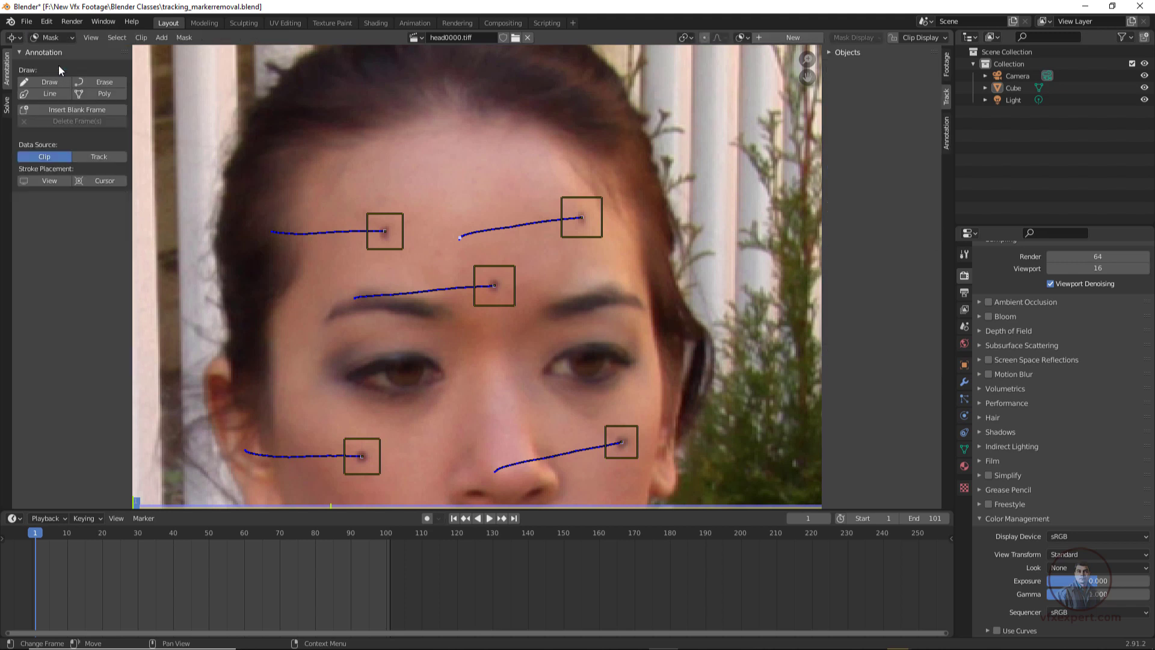
pyautogui.click(161, 38)
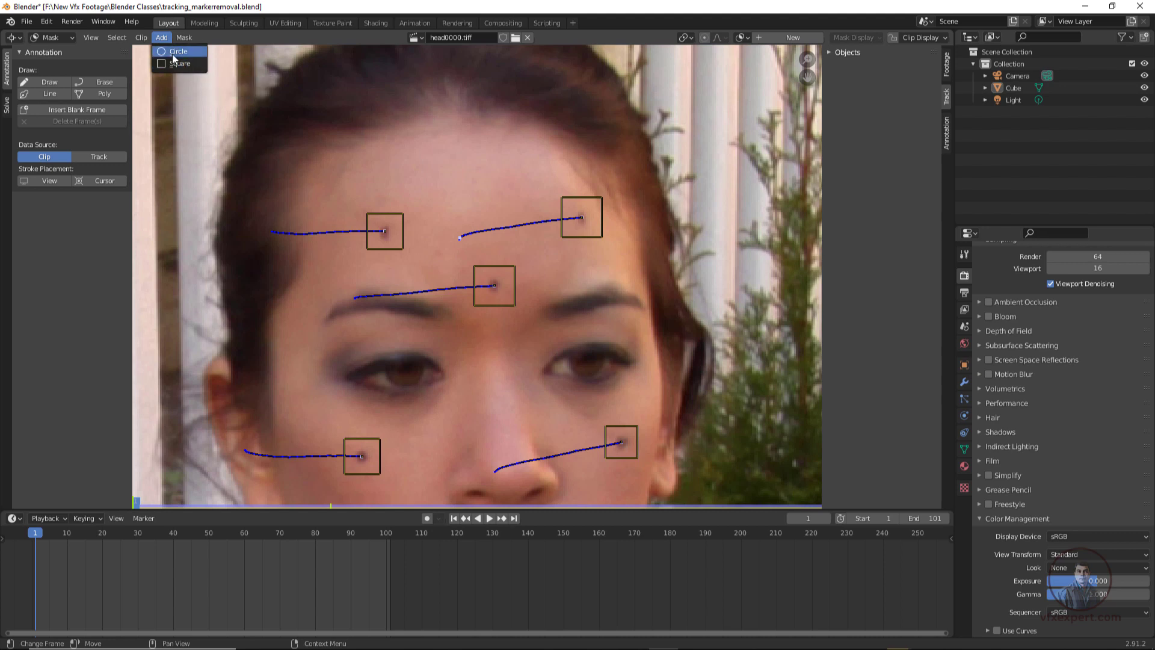
pyautogui.click(175, 51)
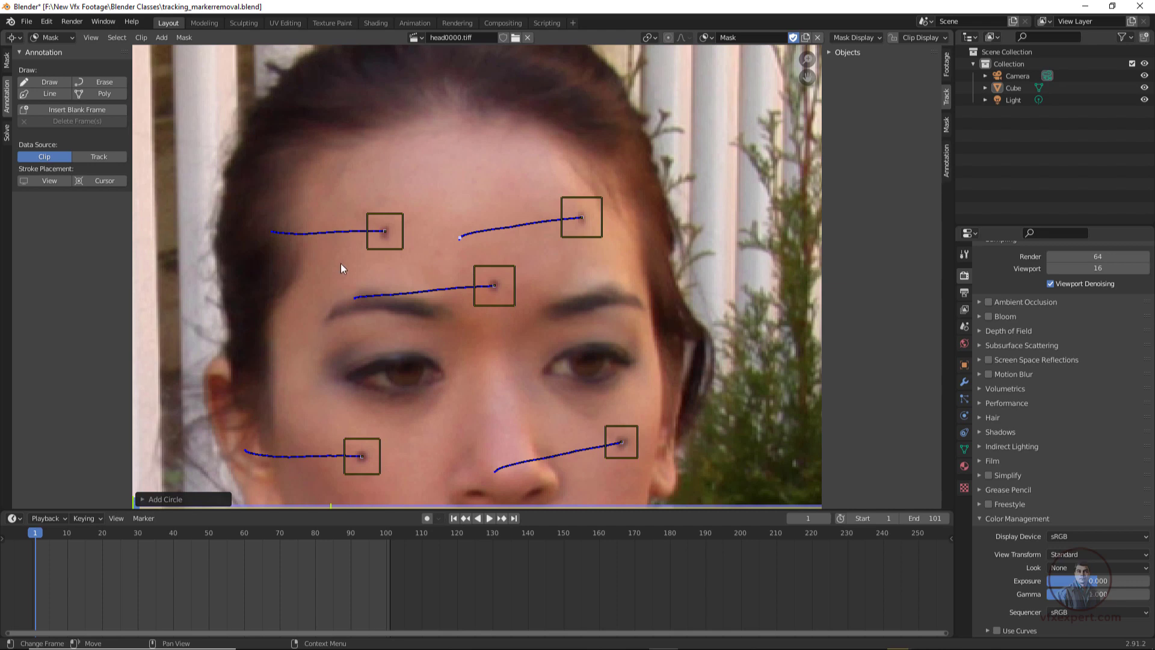
# - Move the circle mask from the image corner onto the tracked forehead dot on the image's left side
pyautogui.scroll(-3, 348, 260)
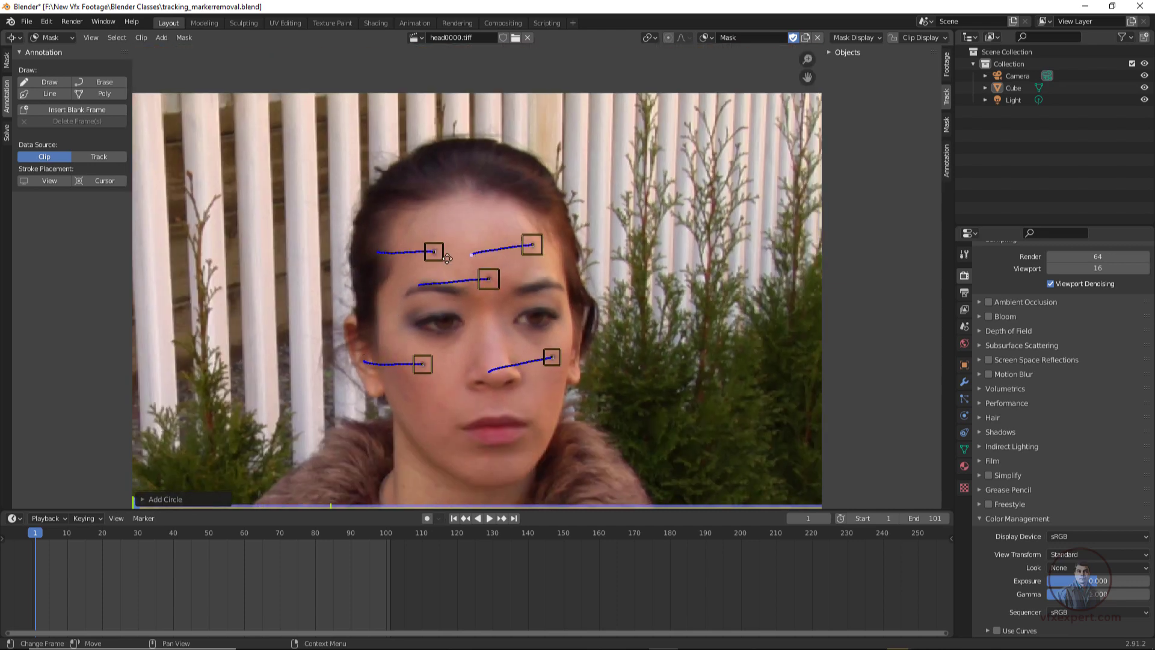
pyautogui.moveTo(274, 386); pyautogui.dragTo(375, 193, button='middle')
pyautogui.scroll(-2, 375, 193)
pyautogui.moveTo(379, 398); pyautogui.dragTo(371, 369, button='middle')
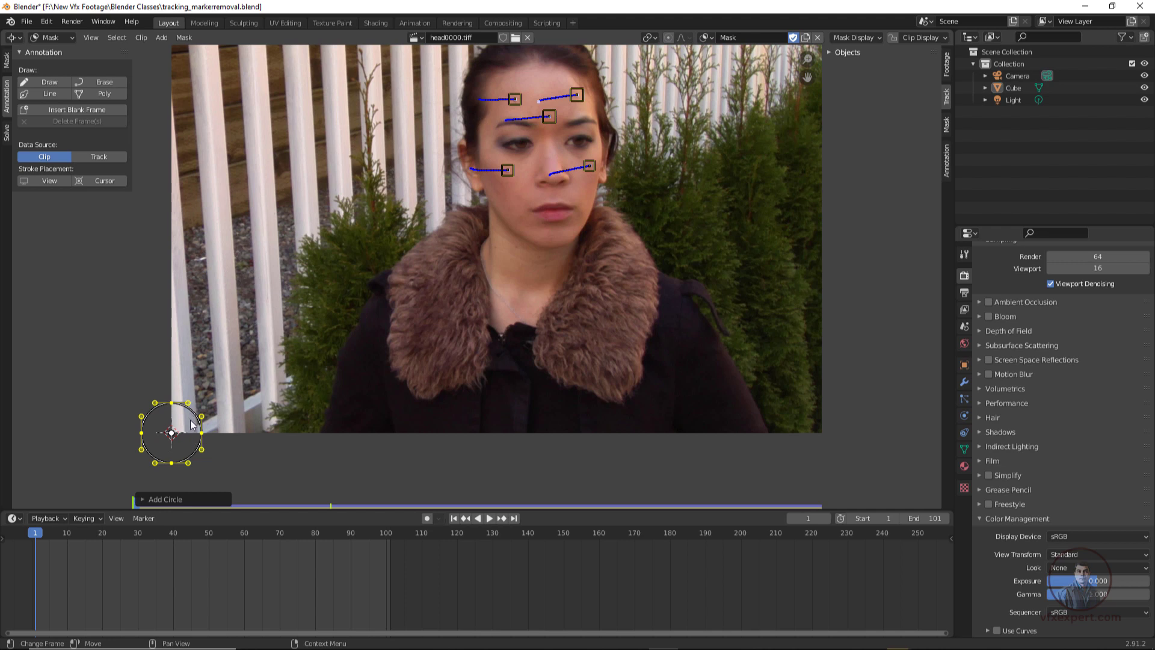
pyautogui.press('g')
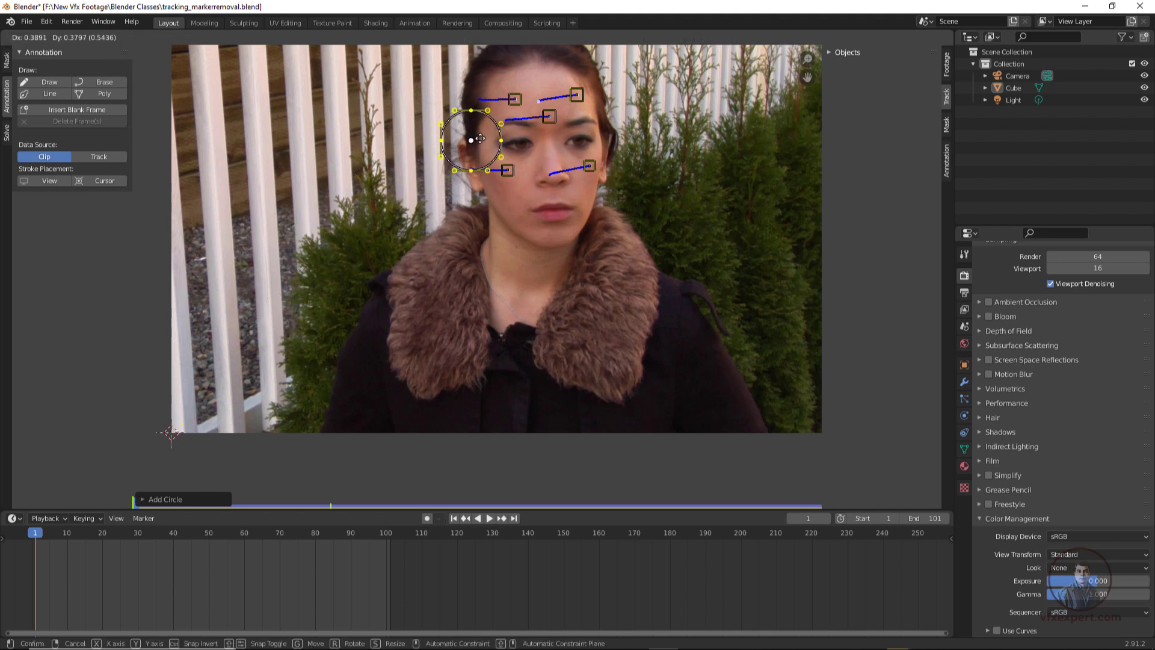
pyautogui.click(516, 98)
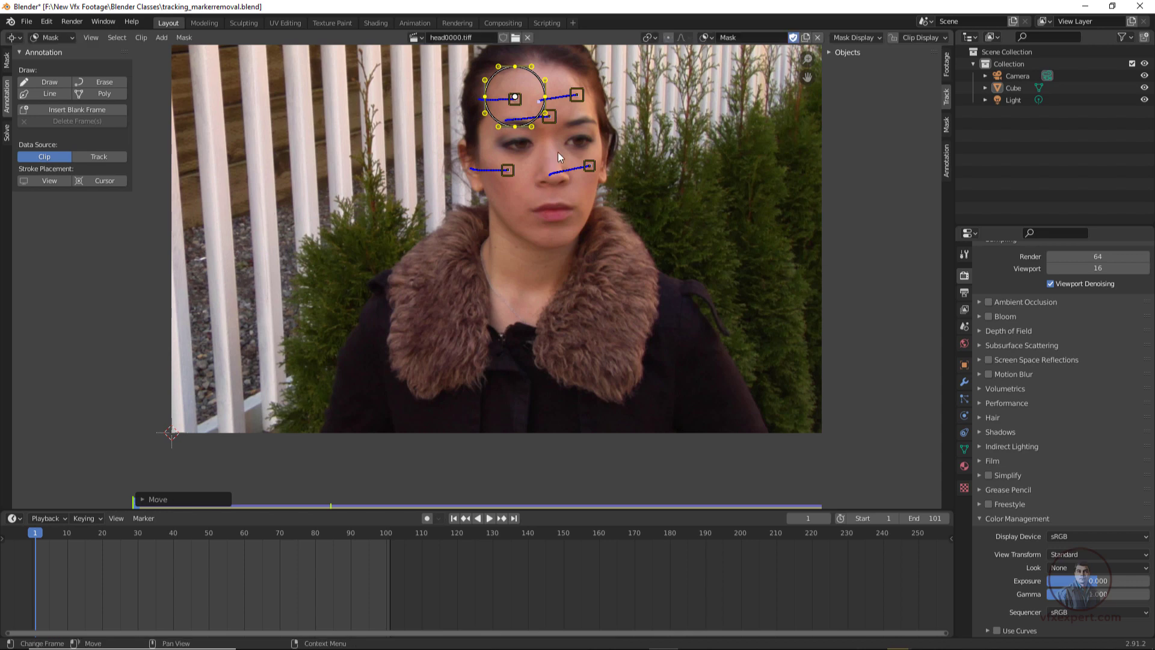
# - Scale the circle mask down until it is smaller than the tracking box around that forehead dot
pyautogui.scroll(4, 473, 215)
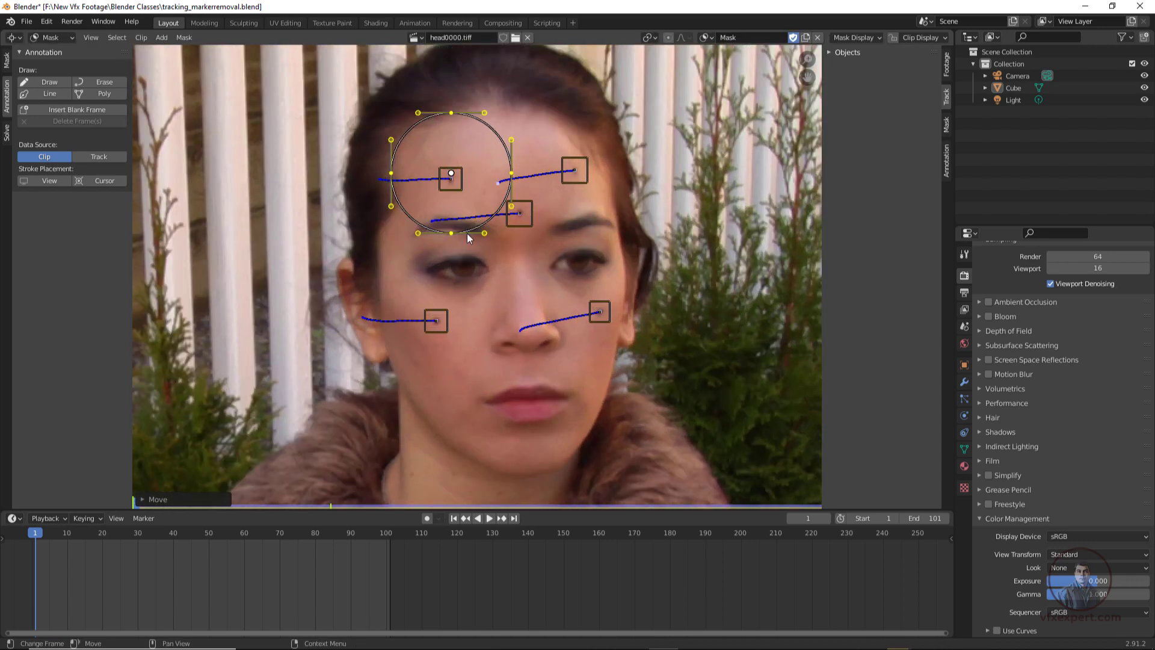
pyautogui.scroll(1, 468, 233)
pyautogui.moveTo(476, 202); pyautogui.dragTo(467, 286, button='middle')
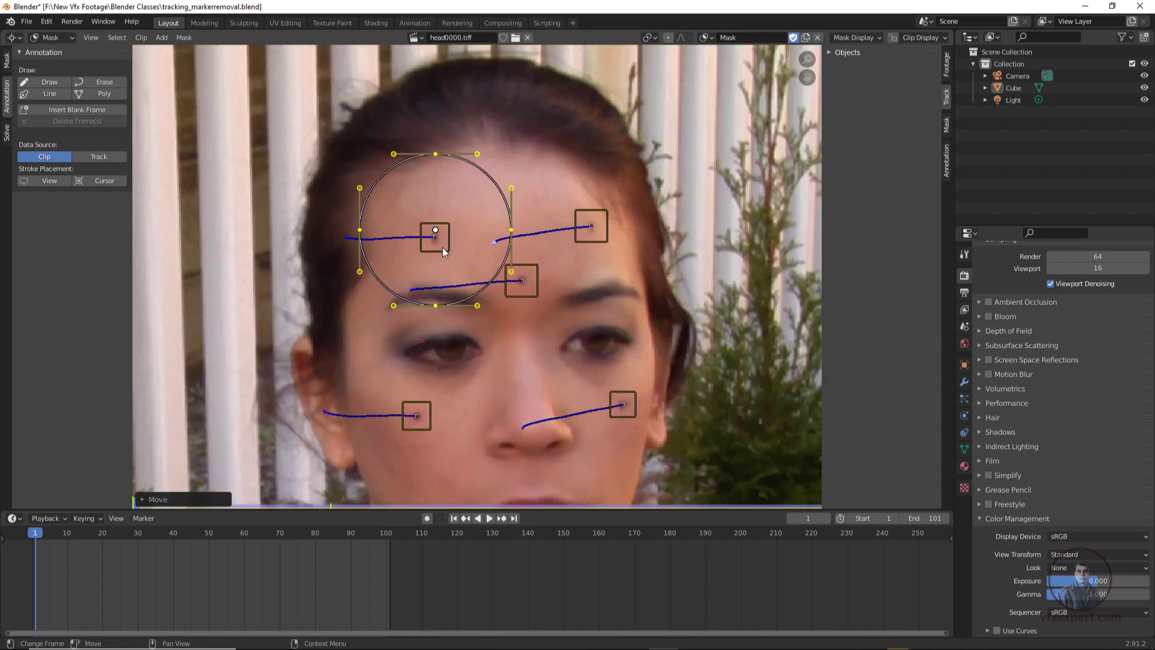
pyautogui.press('s')
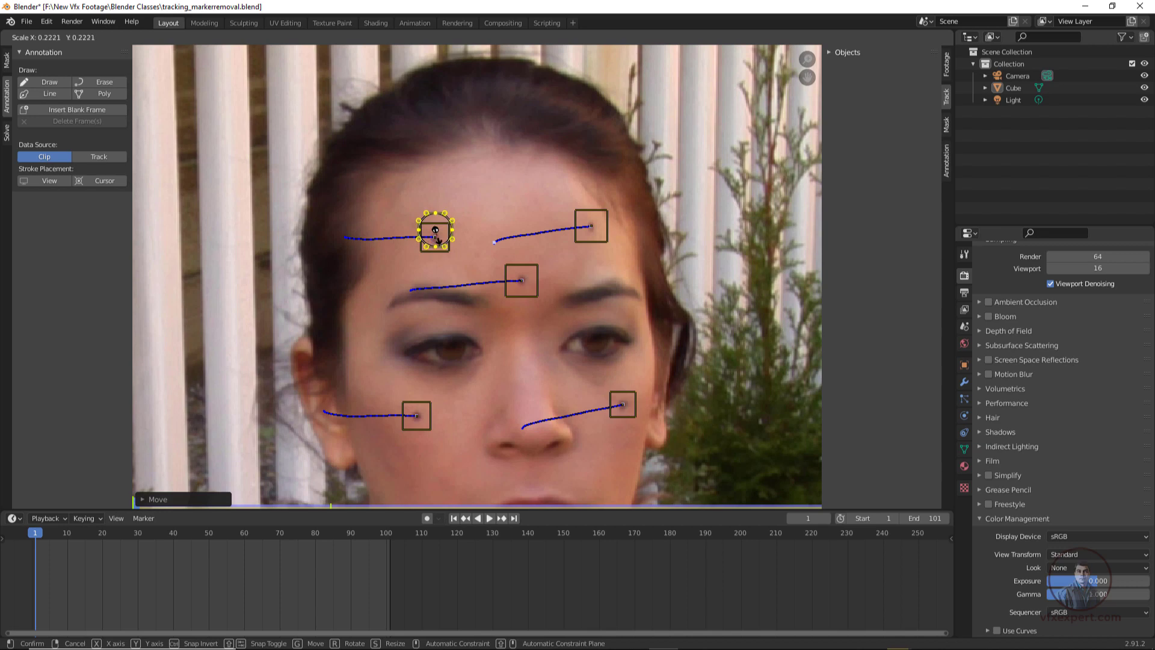
pyautogui.click(440, 238)
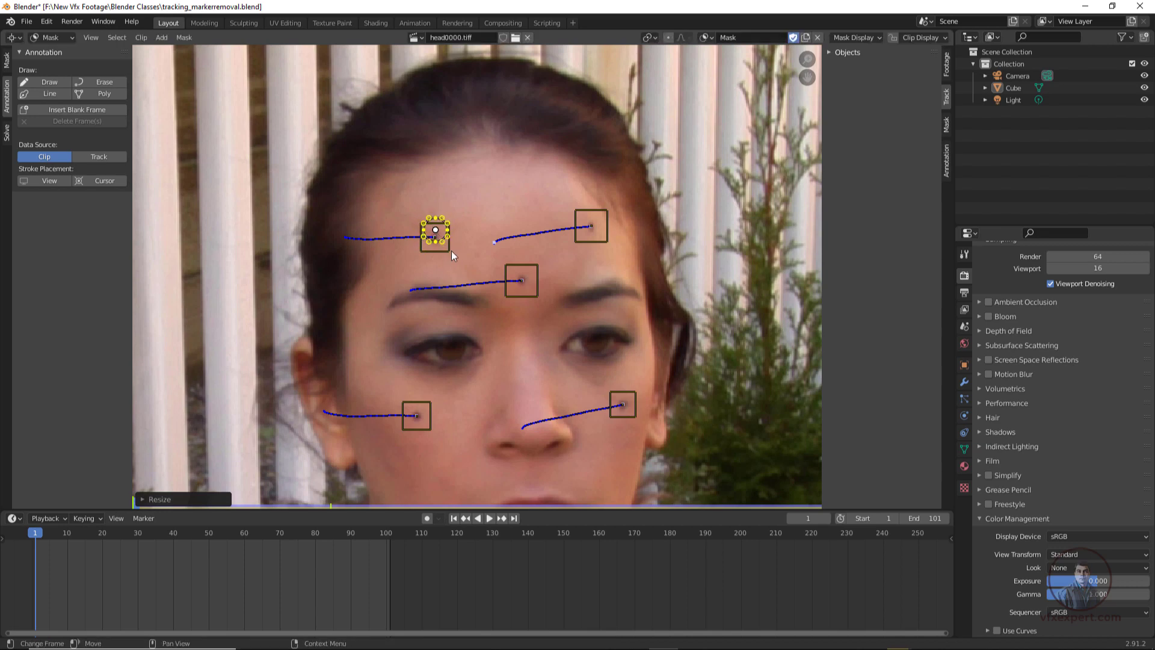
# - Center the circle mask on the forehead dot, scale it by about 0.77 and fine-tune its position
pyautogui.scroll(3, 434, 236)
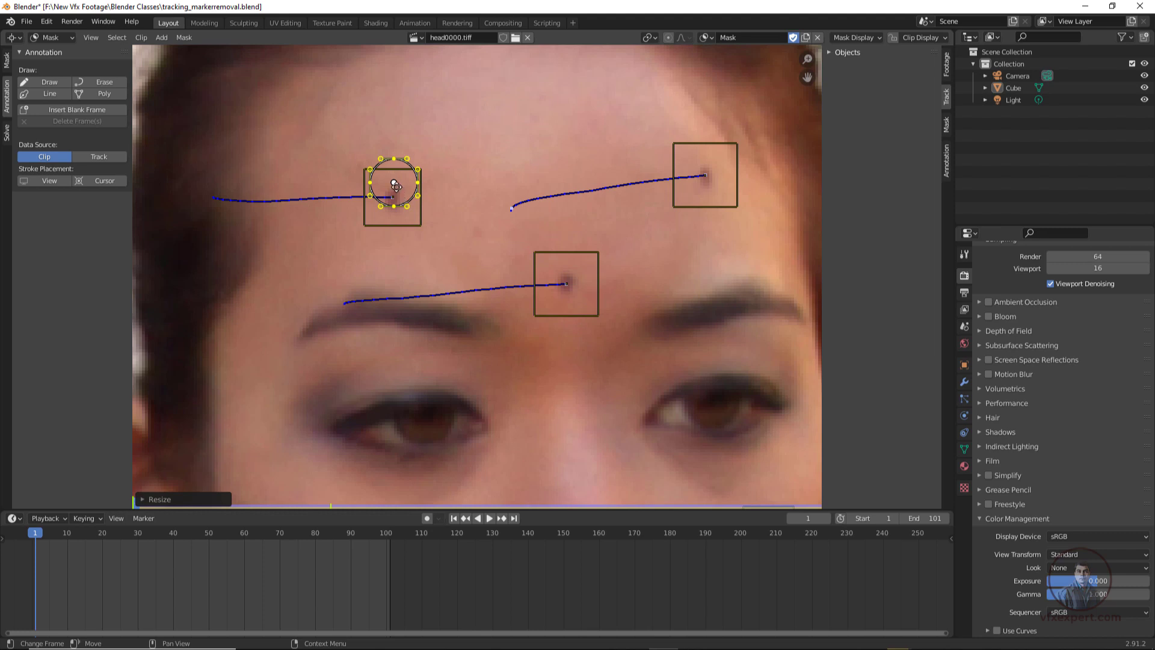
pyautogui.press('g')
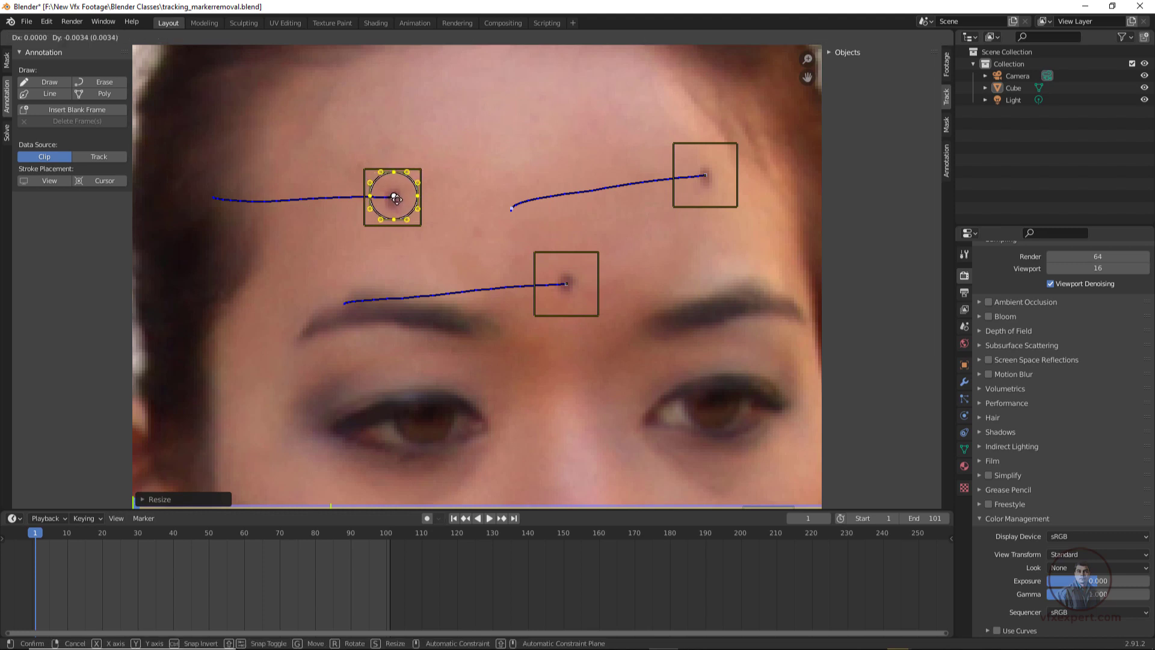
pyautogui.click(395, 197)
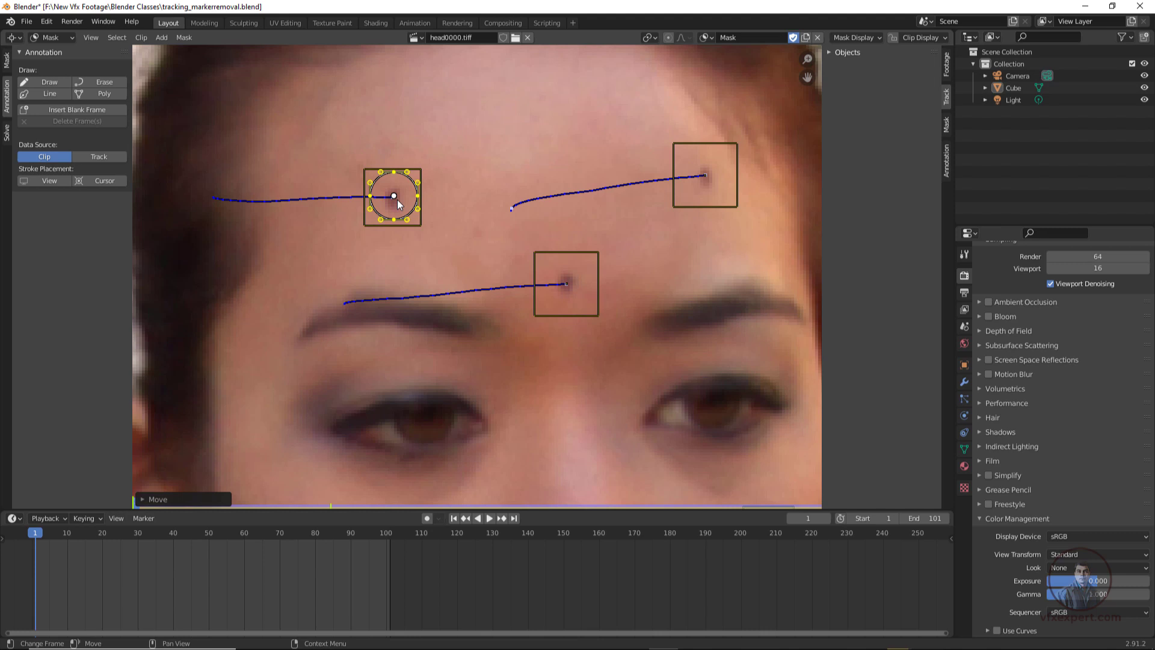
pyautogui.press('s')
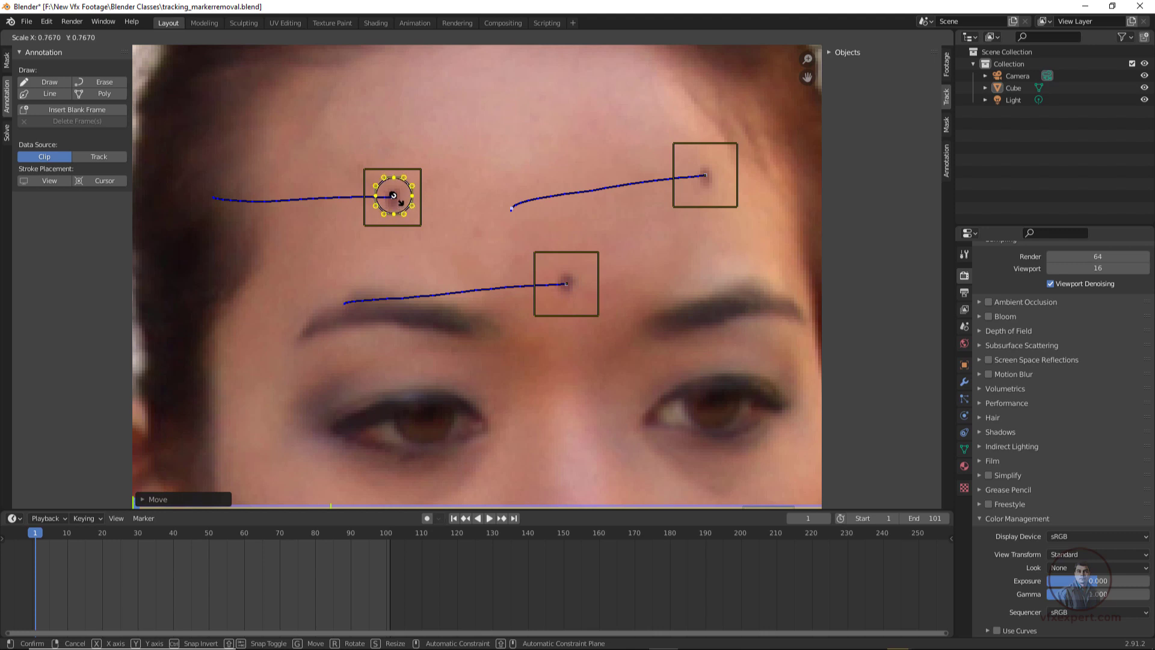
pyautogui.click(401, 203)
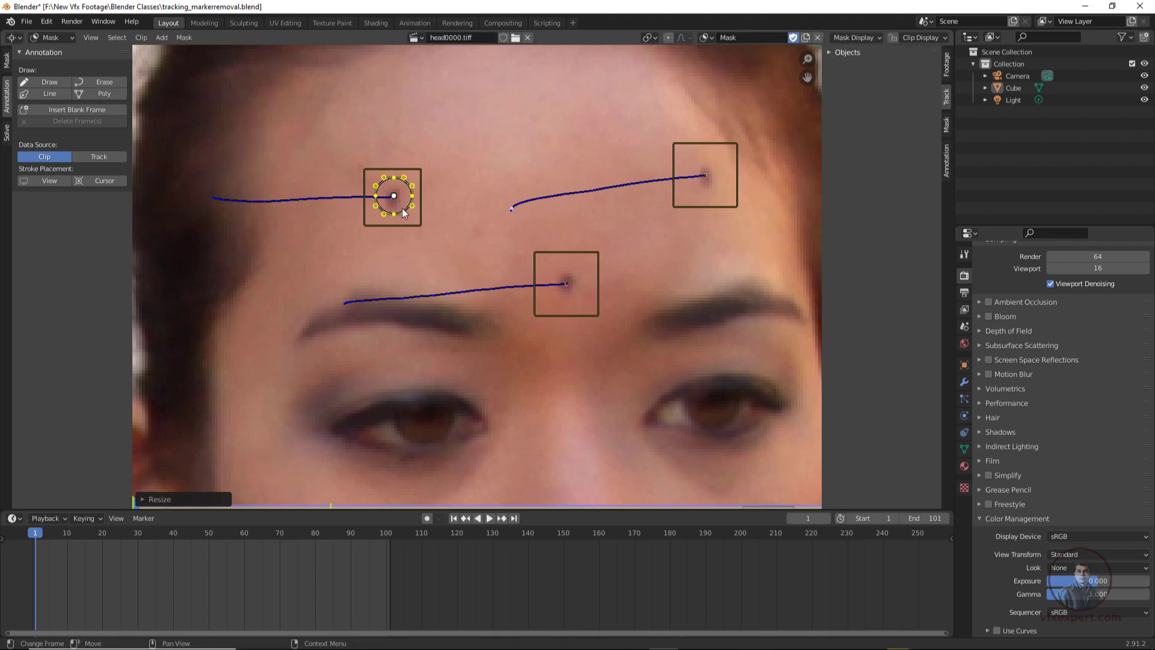
pyautogui.press('g')
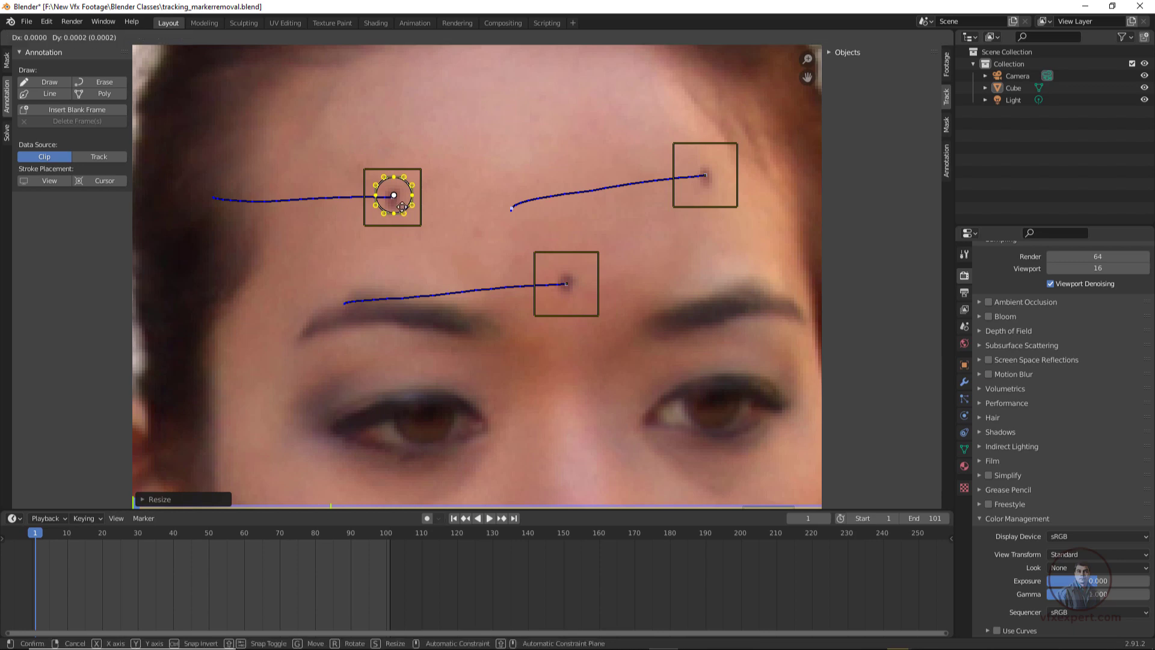
pyautogui.click(401, 209)
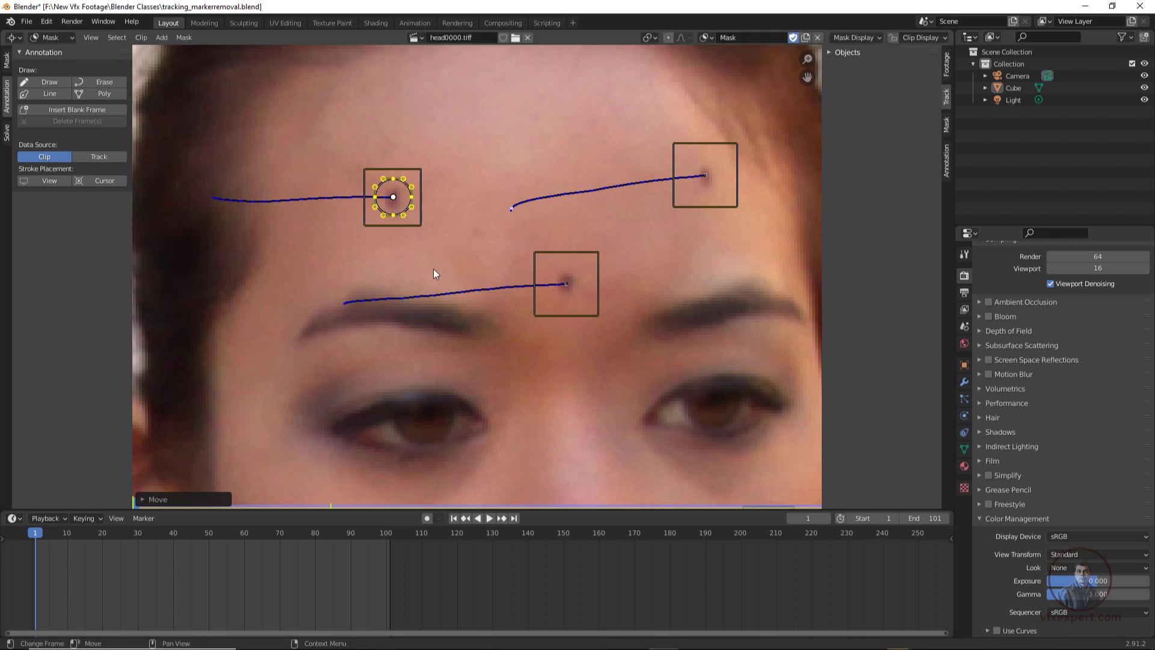
# - Play the opening frames to check whether the circle mask follows the forehead dot, and return to frame 1
pyautogui.scroll(-3, 439, 269)
pyautogui.scroll(2, 438, 255)
pyautogui.scroll(2, 438, 246)
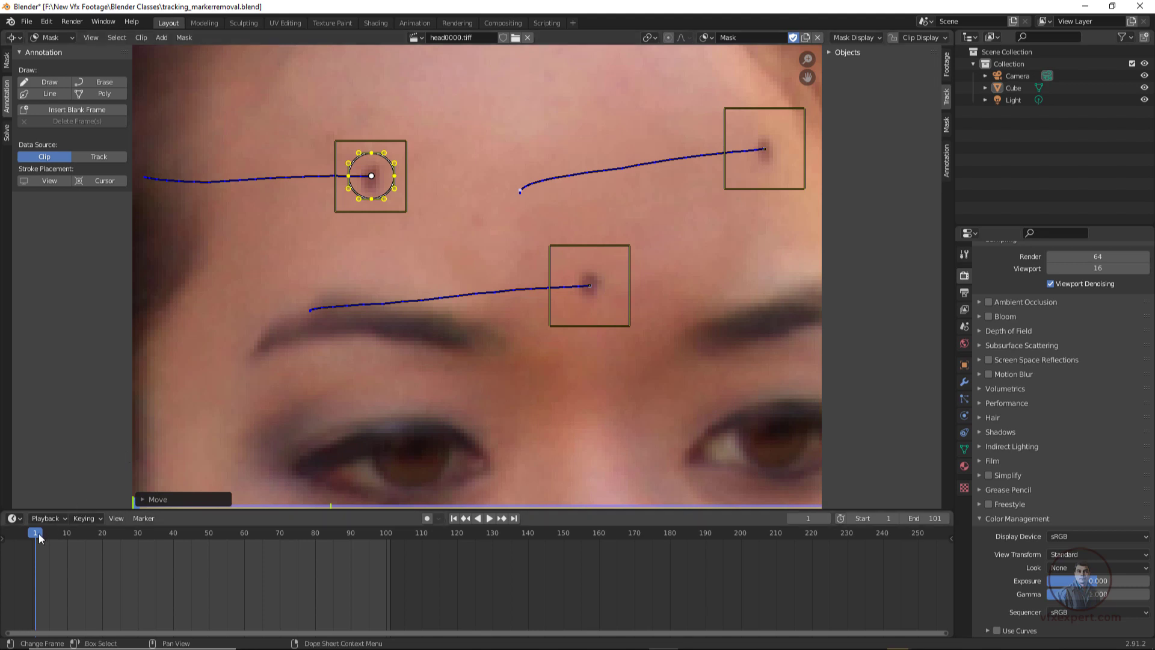
pyautogui.press('space')
pyautogui.press('space')
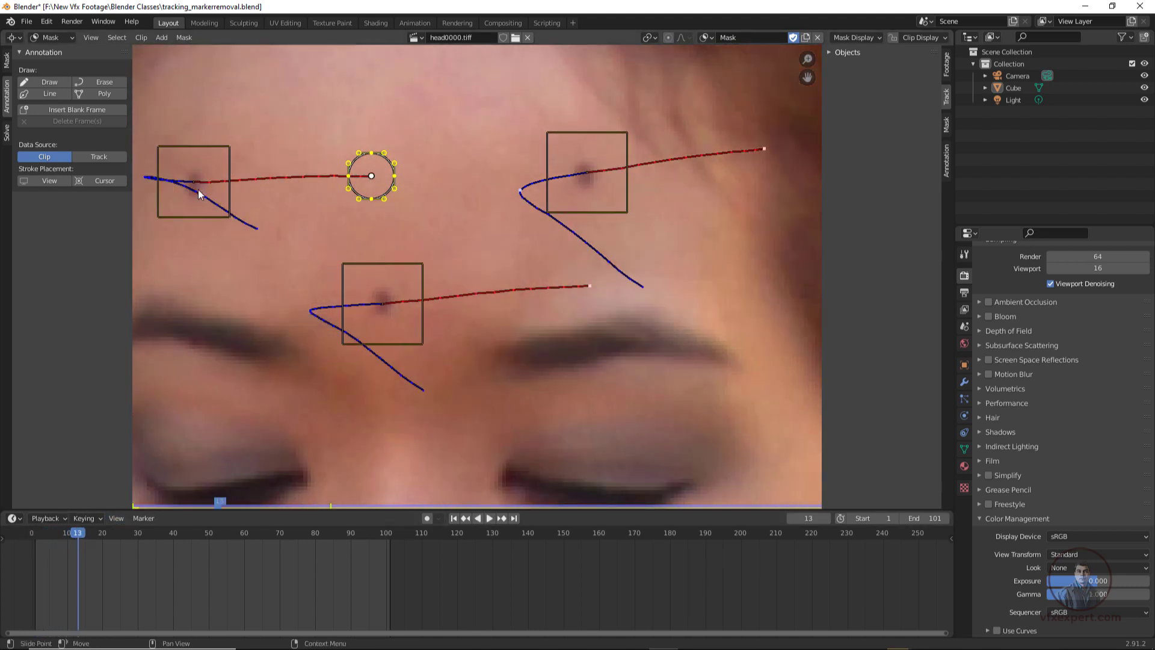
pyautogui.click(454, 518)
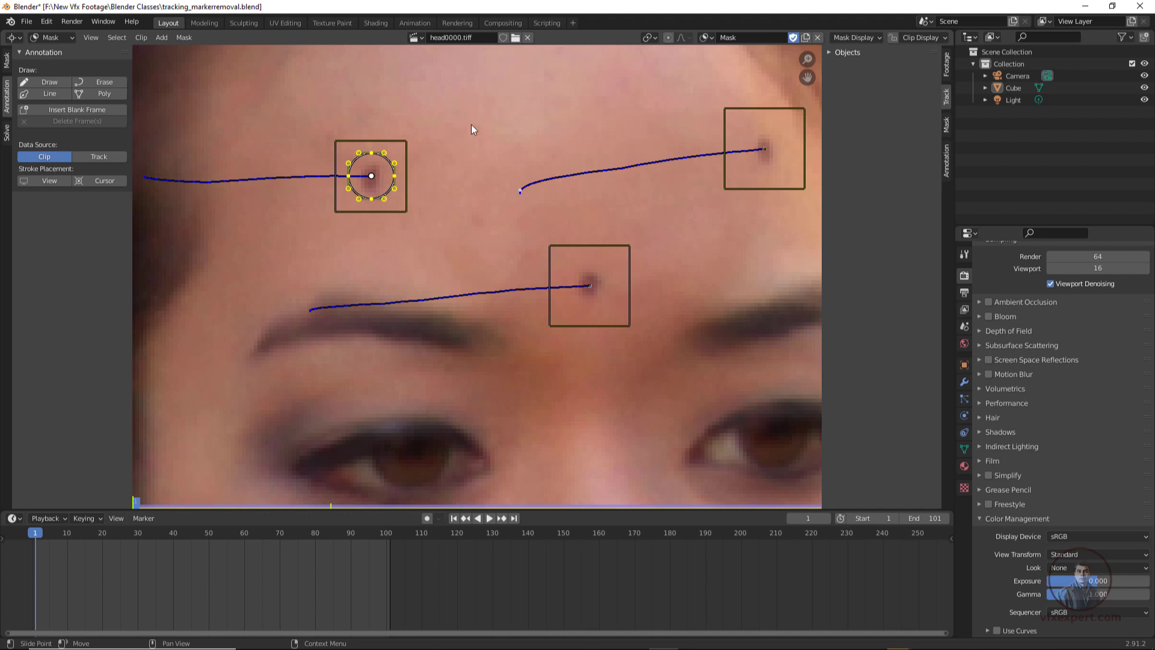
# - Select the forehead dot's marker, show the mask properties, parent the circle mask to that track and play the opening frames
pyautogui.click(407, 143)
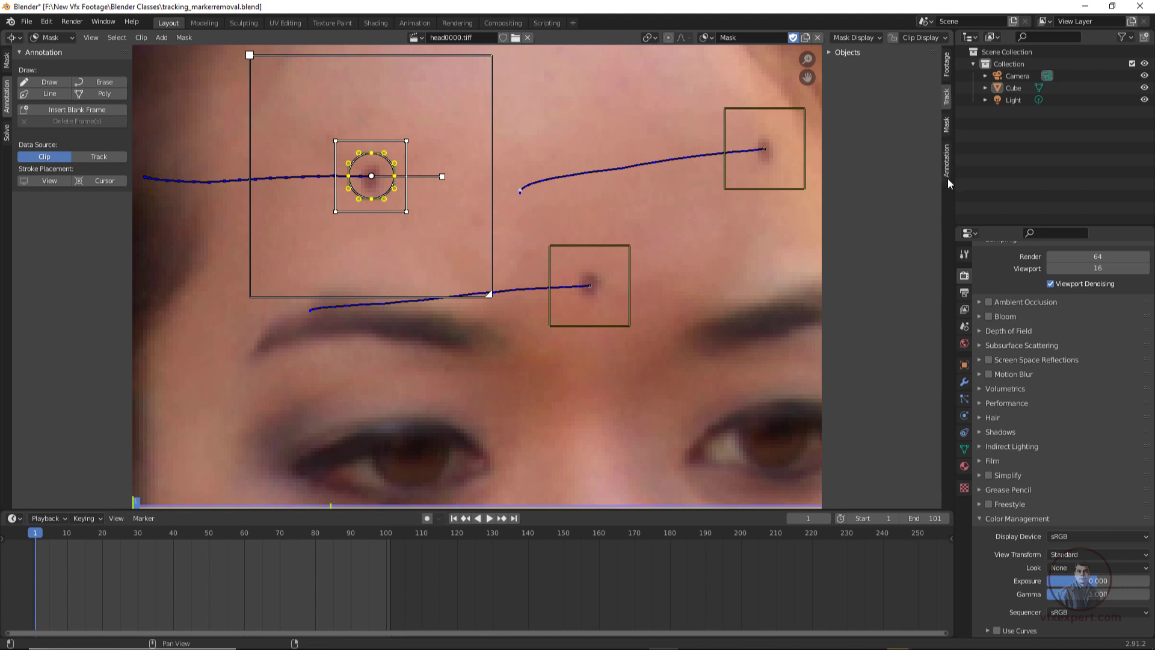
pyautogui.click(948, 125)
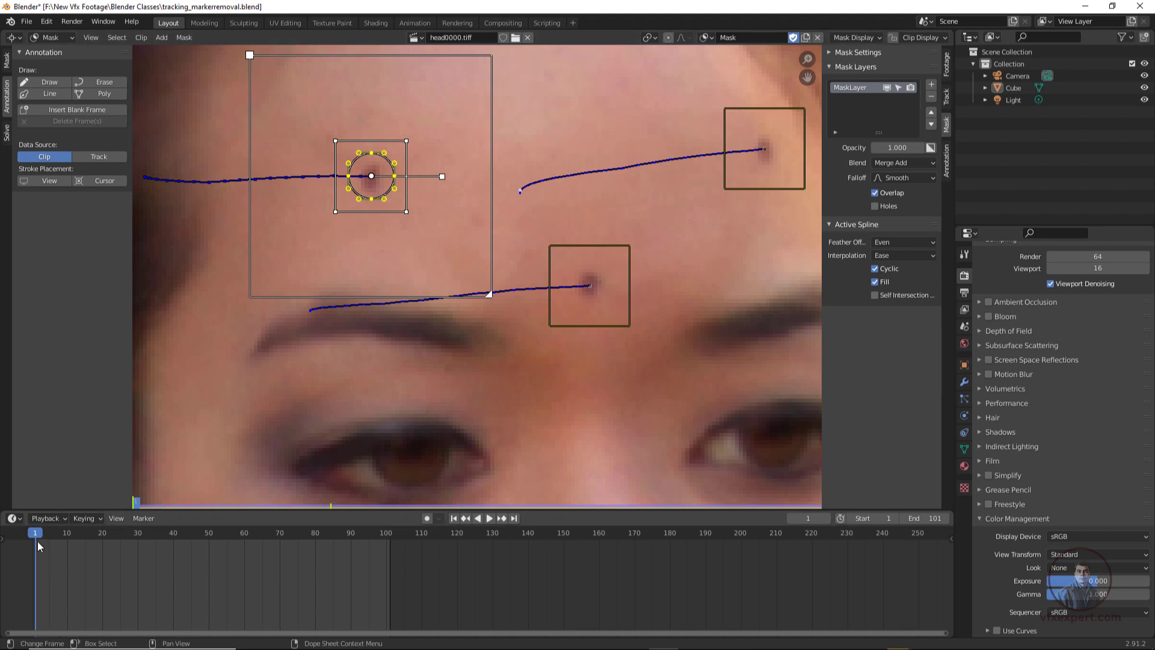
pyautogui.press('space')
pyautogui.press('space')
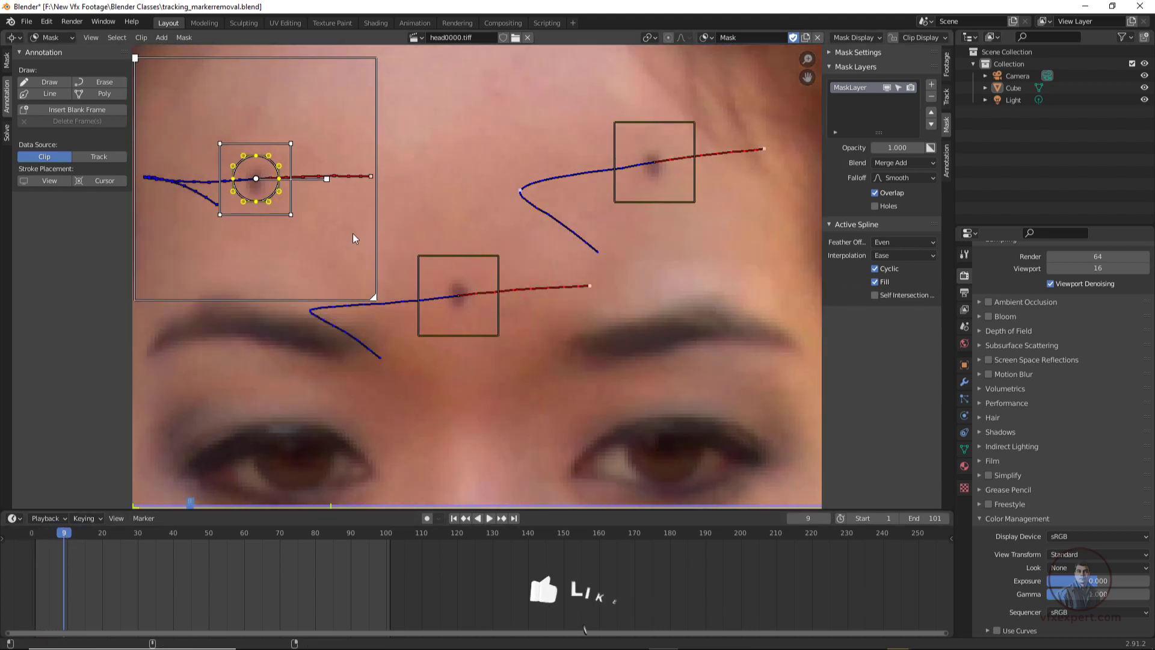
# - Play on to frame 22 to check the parented mask, inspect one mask point's parent settings and return to frame 1
pyautogui.scroll(-1, 353, 238)
pyautogui.click(236, 475)
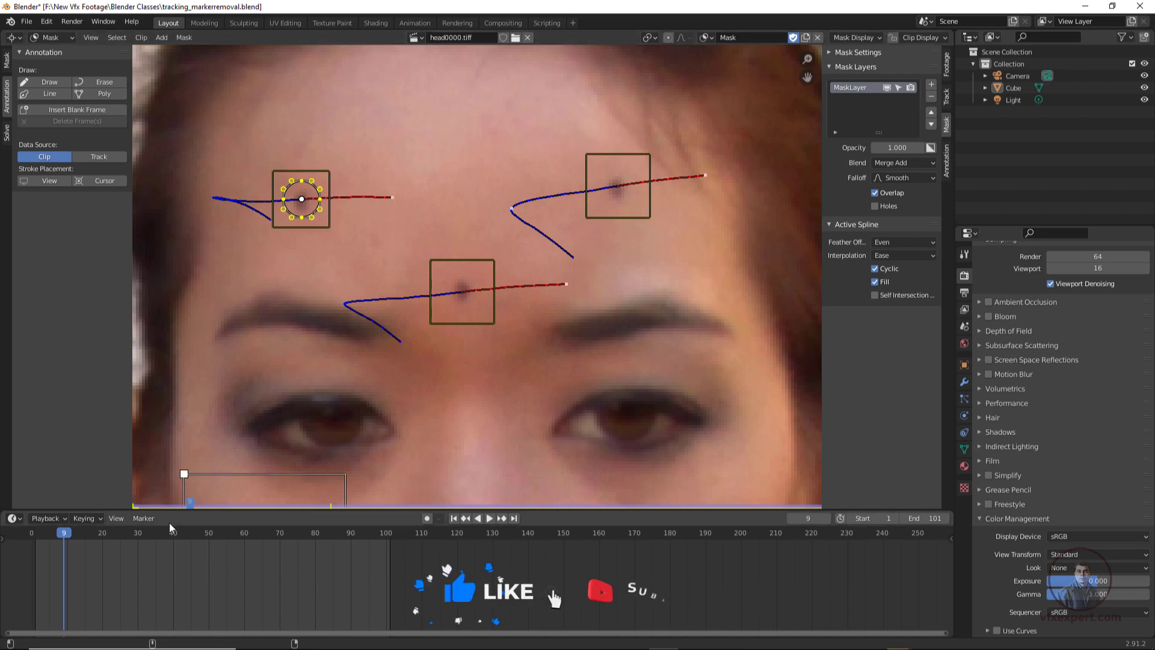
pyautogui.press('space')
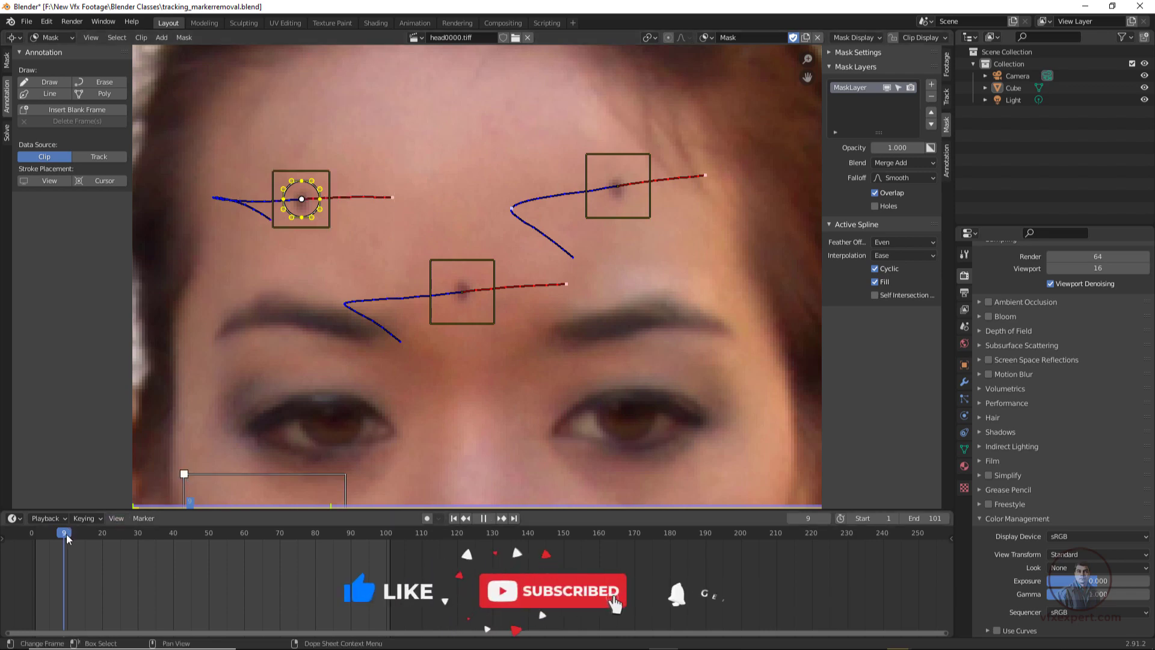
pyautogui.moveTo(182, 548); pyautogui.dragTo(110, 551)
pyautogui.press('space')
pyautogui.click(233, 218)
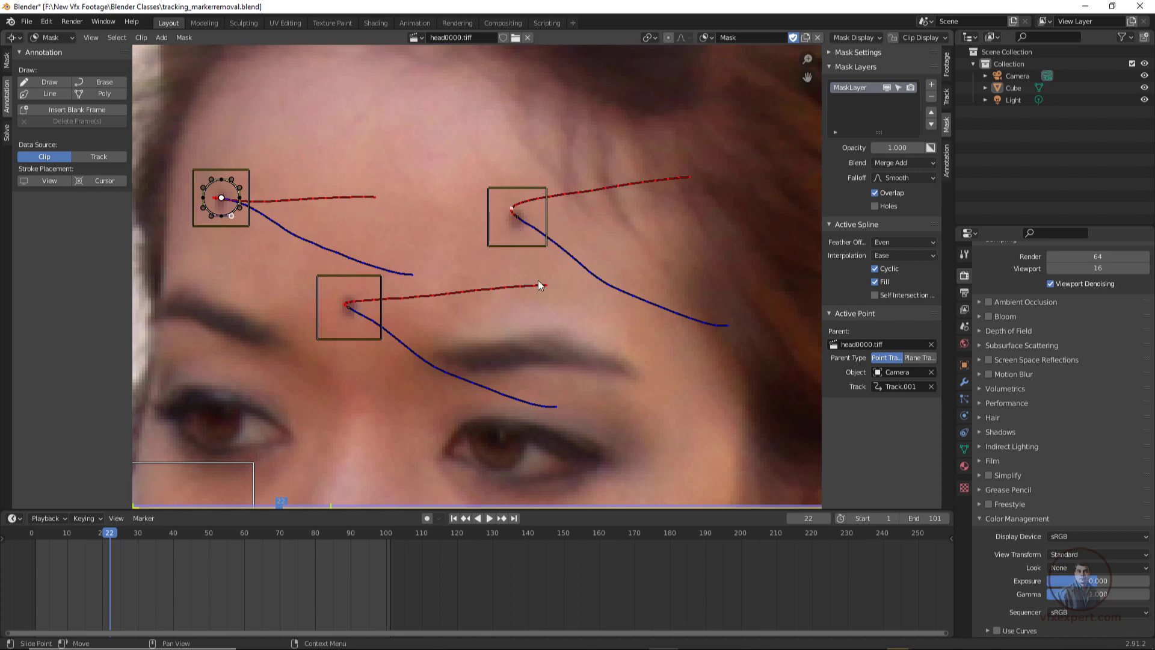
pyautogui.click(454, 519)
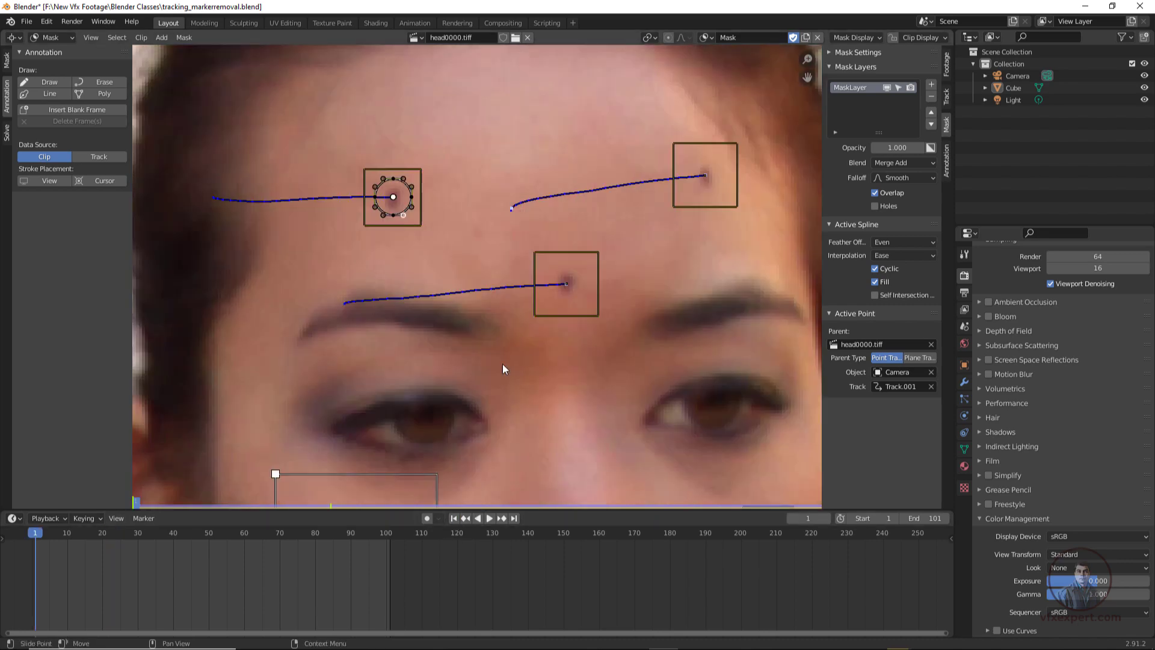
# - Add a second circle mask and move it onto the forehead dot on the image's right side
pyautogui.moveTo(566, 287); pyautogui.dragTo(423, 328, button='middle')
pyautogui.scroll(-1, 423, 327)
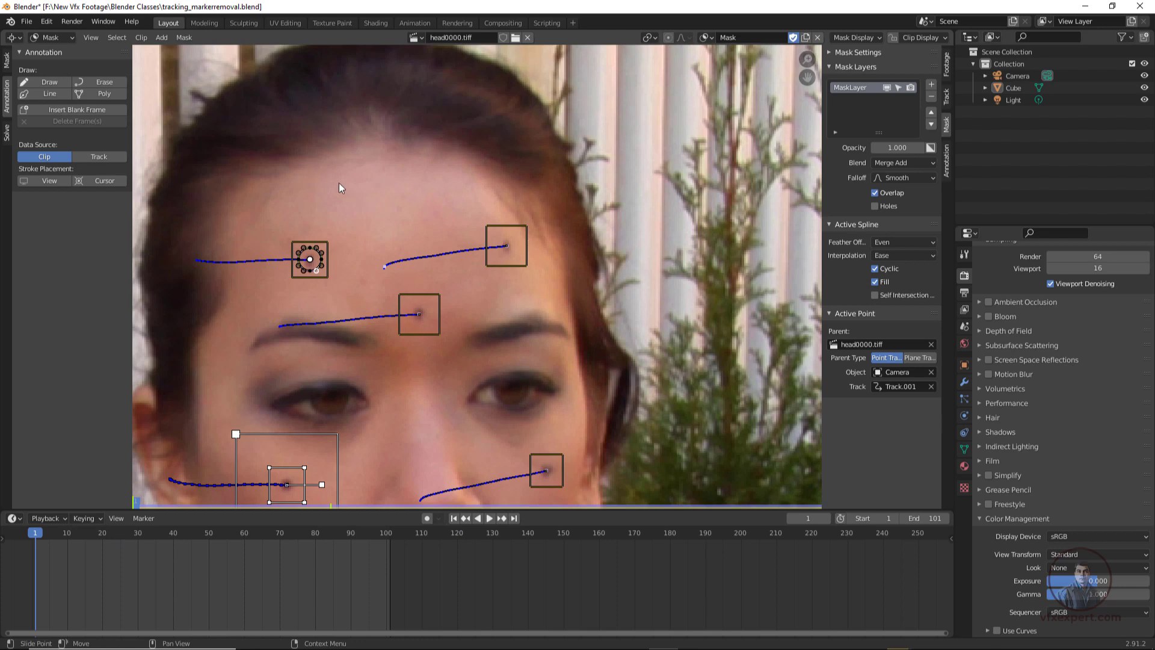
pyautogui.click(161, 38)
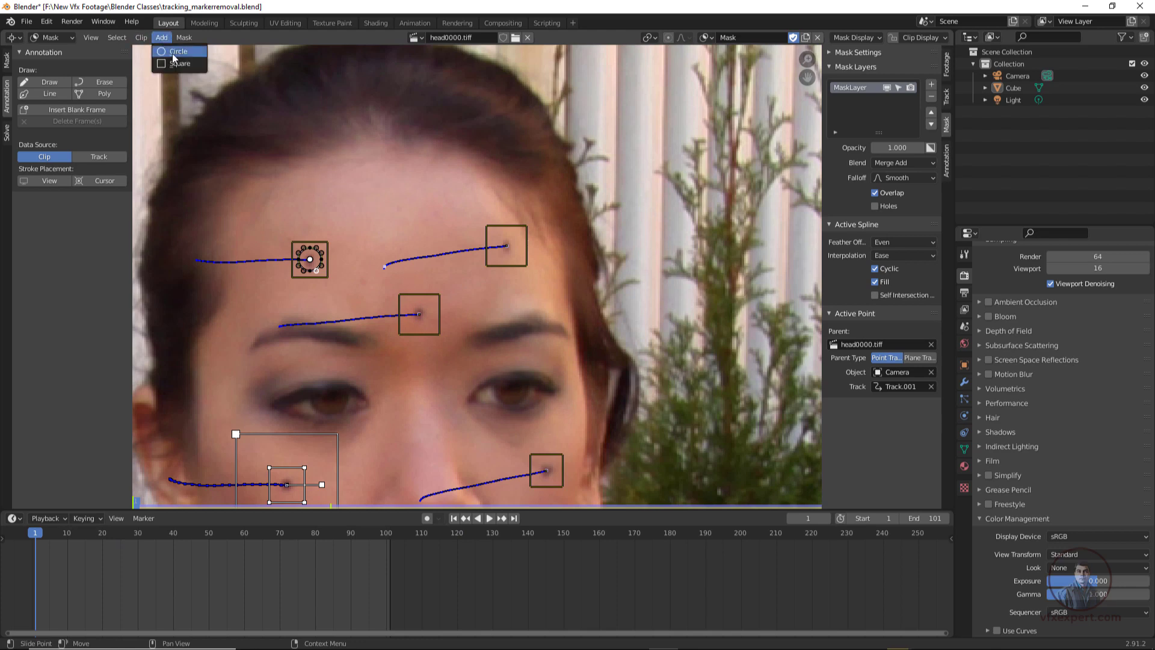
pyautogui.click(174, 52)
pyautogui.scroll(-5, 429, 273)
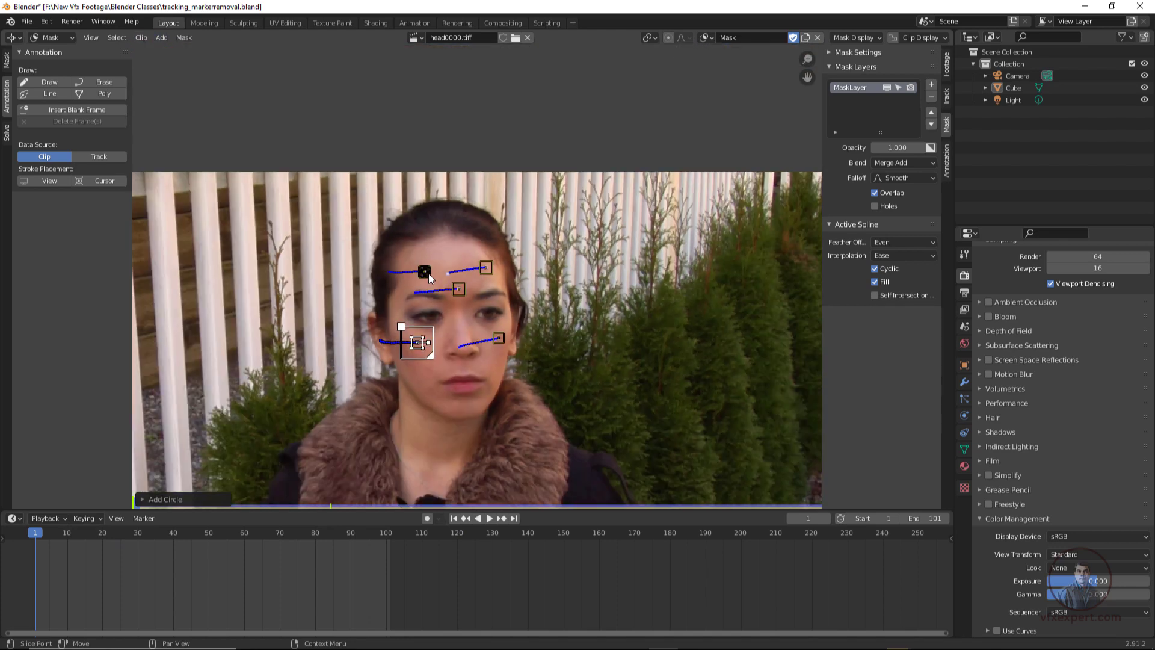
pyautogui.scroll(-2, 428, 273)
pyautogui.moveTo(221, 485); pyautogui.dragTo(304, 392, button='middle')
pyautogui.scroll(1, 305, 394)
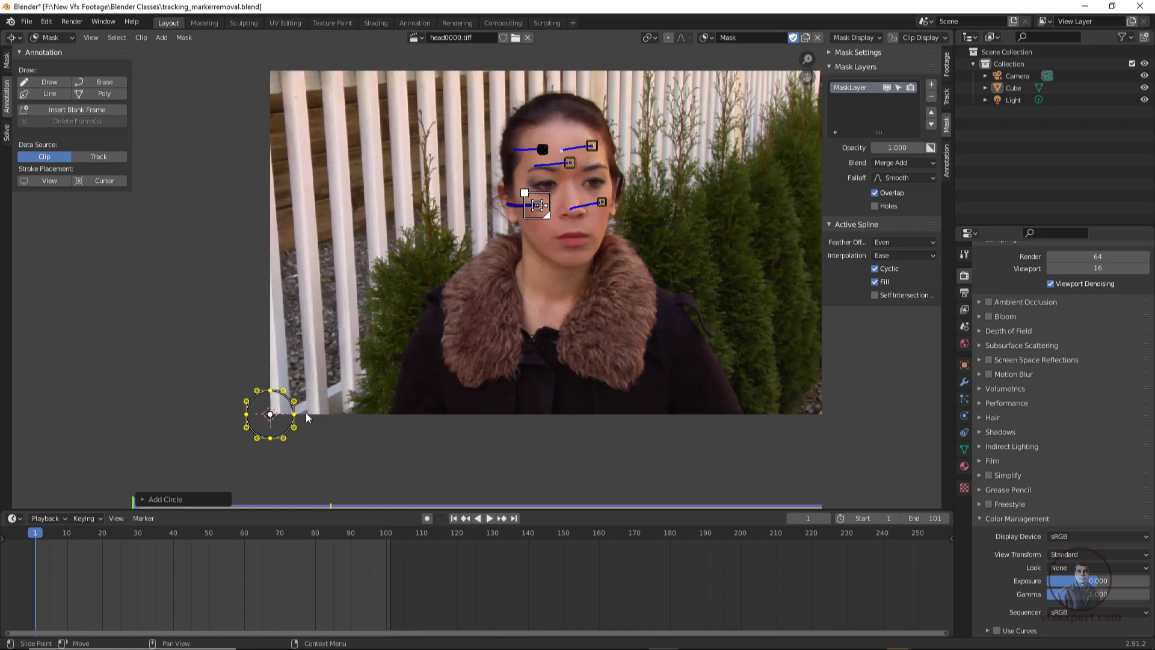
pyautogui.press('g')
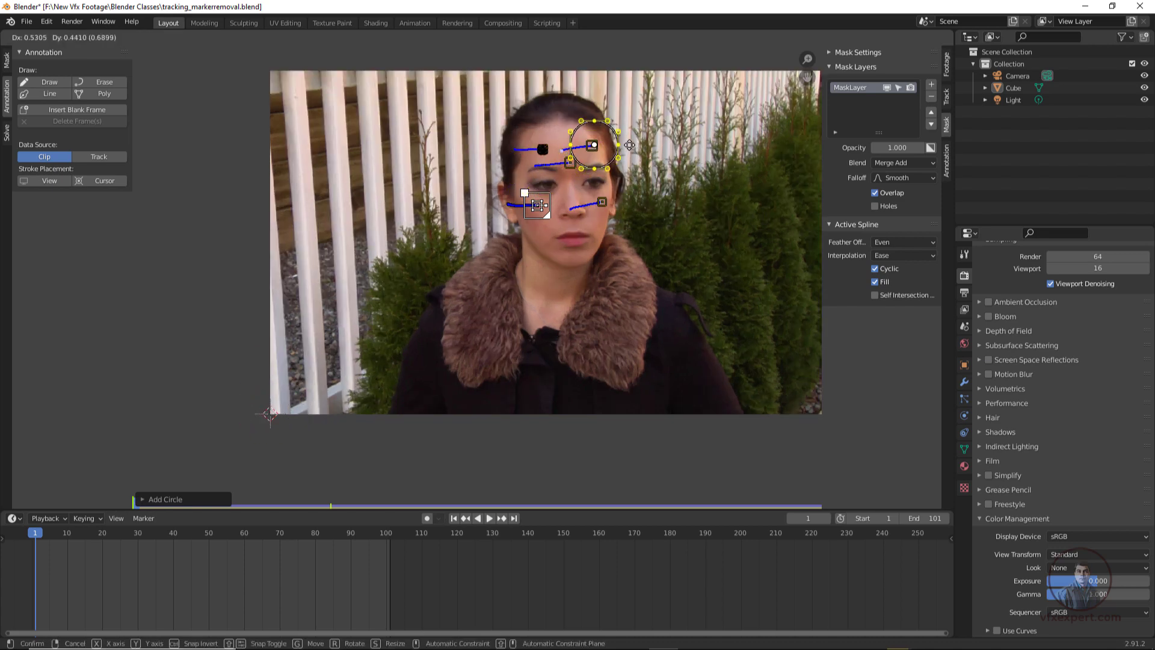
pyautogui.click(630, 145)
# - Scale the second circle mask down to fit inside its tracking box and center it on the dot
pyautogui.scroll(5, 629, 106)
pyautogui.press('s')
pyautogui.click(499, 253)
pyautogui.scroll(3, 488, 268)
pyautogui.press('g')
pyautogui.click(533, 202)
pyautogui.press('s')
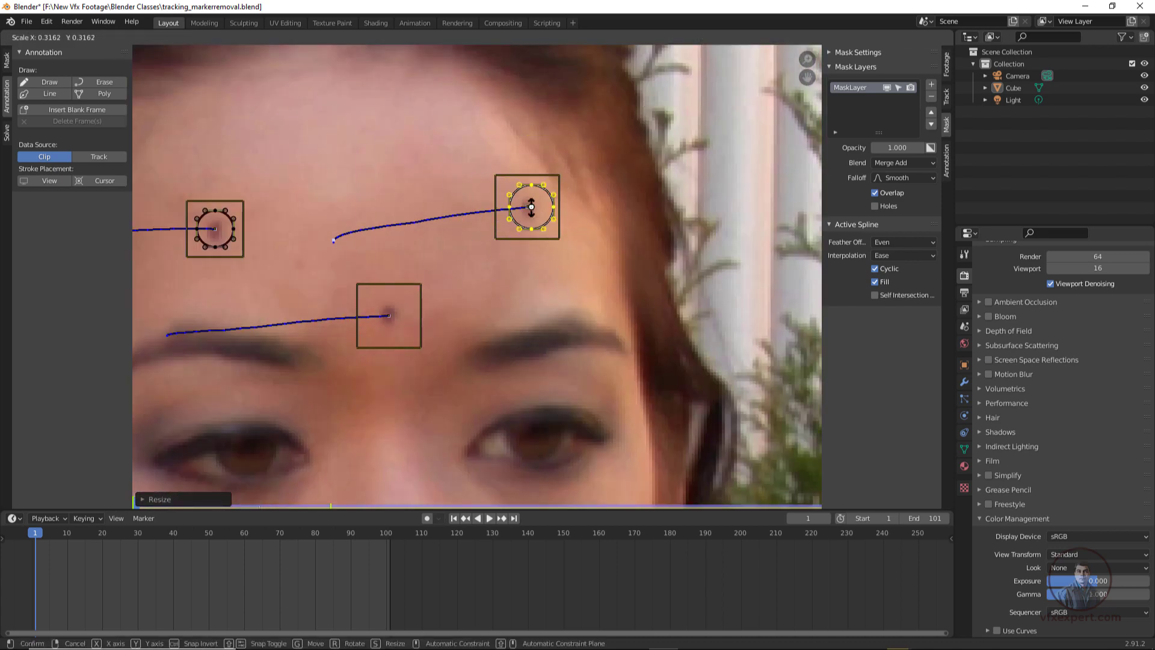
pyautogui.press('g')
pyautogui.click(529, 205)
# - Select the marker around the second circle mask, clear the mask selection and box-select all of that circle's points
pyautogui.click(579, 211)
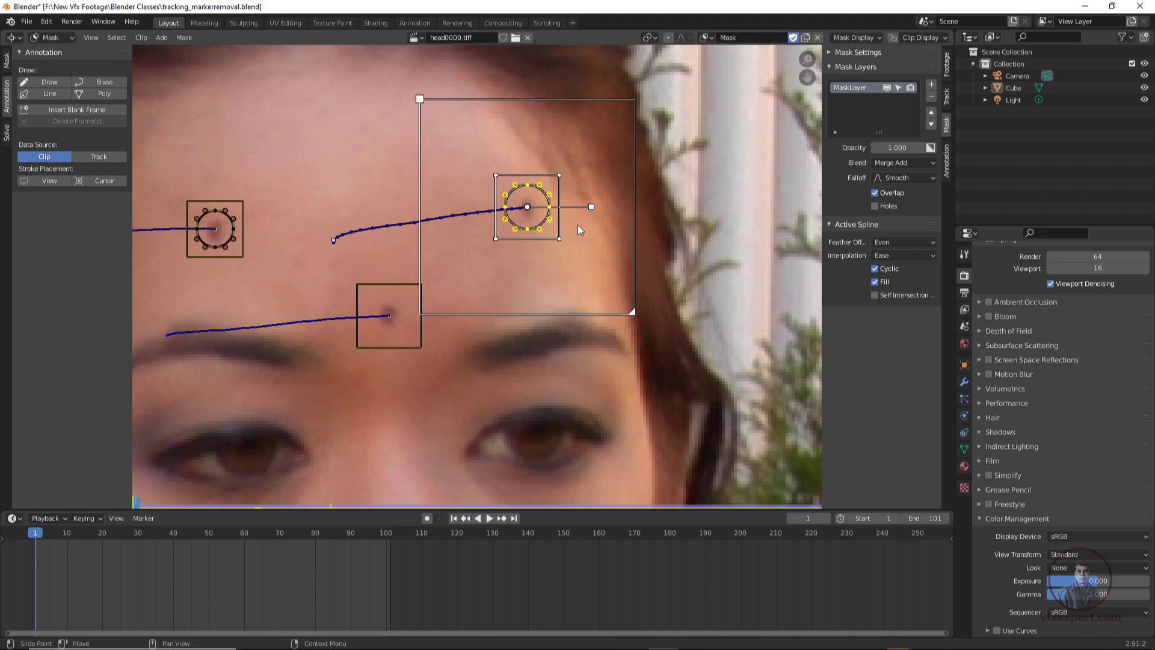
pyautogui.click(116, 37)
pyautogui.click(129, 63)
pyautogui.click(118, 38)
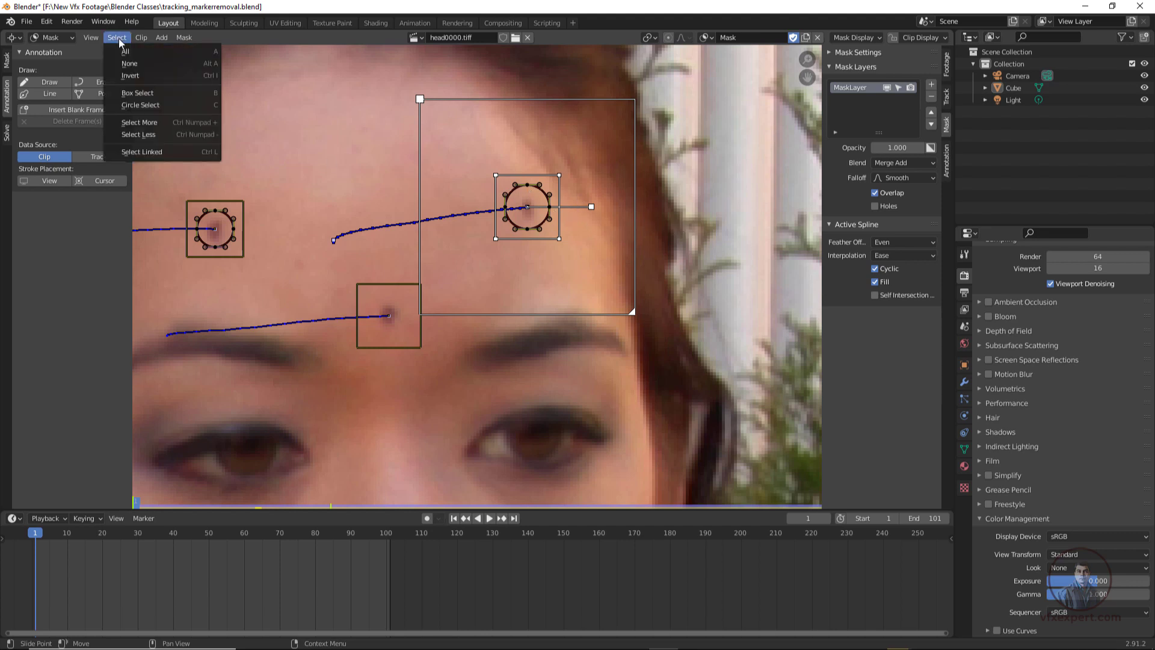
pyautogui.click(143, 94)
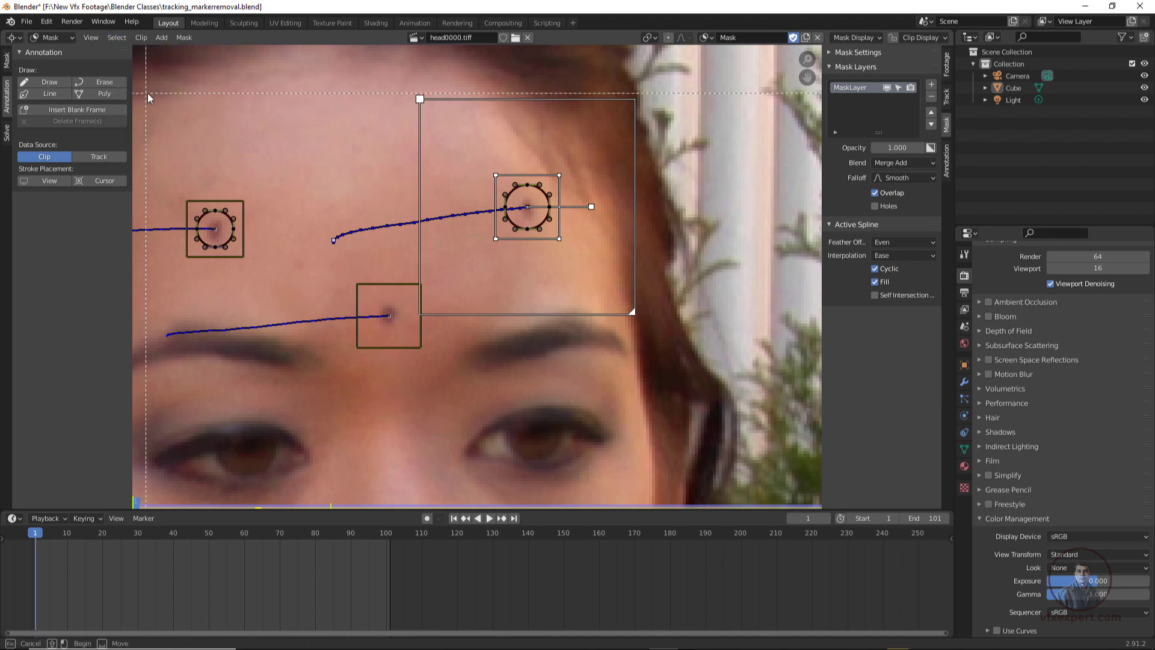
pyautogui.moveTo(497, 177); pyautogui.dragTo(559, 238)
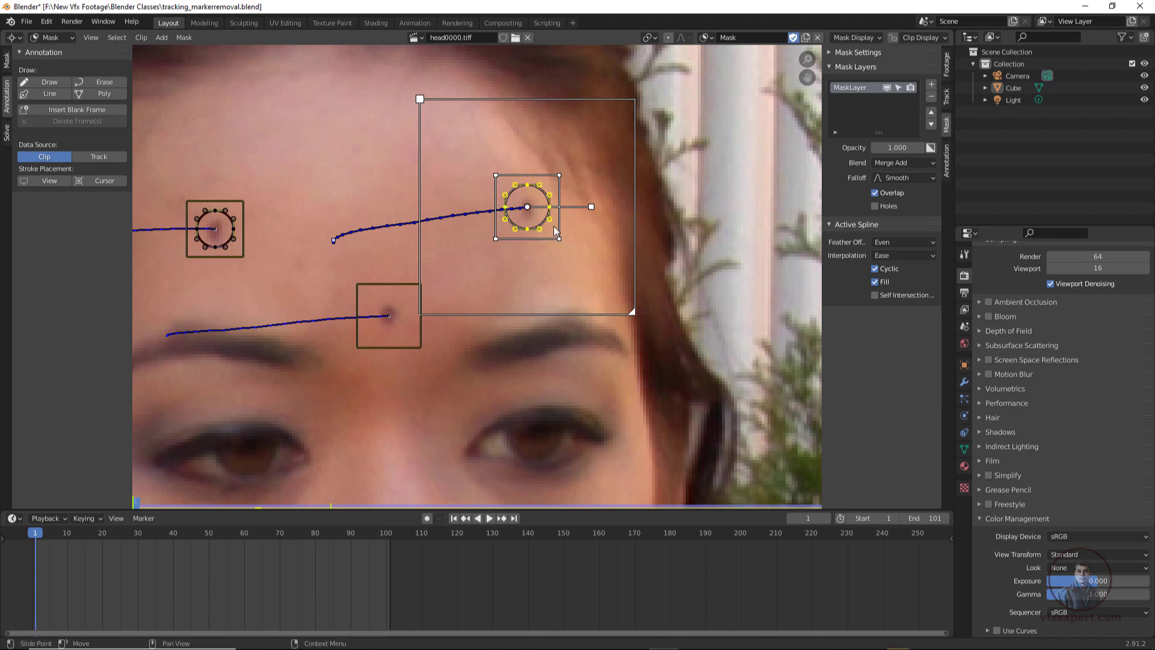
# - Parent the second circle mask's points to the track of the forehead dot on the image's right side
pyautogui.keyDown('shift'); pyautogui.click(560, 186); pyautogui.keyUp('shift')
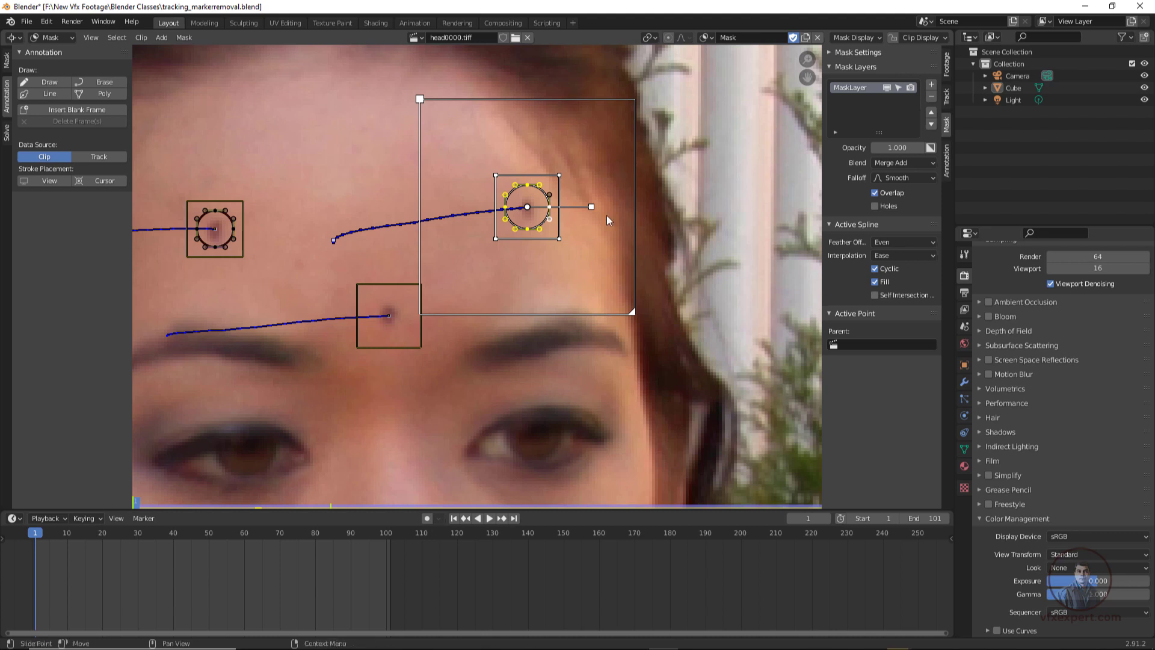
pyautogui.hotkey('ctrl', 'p')
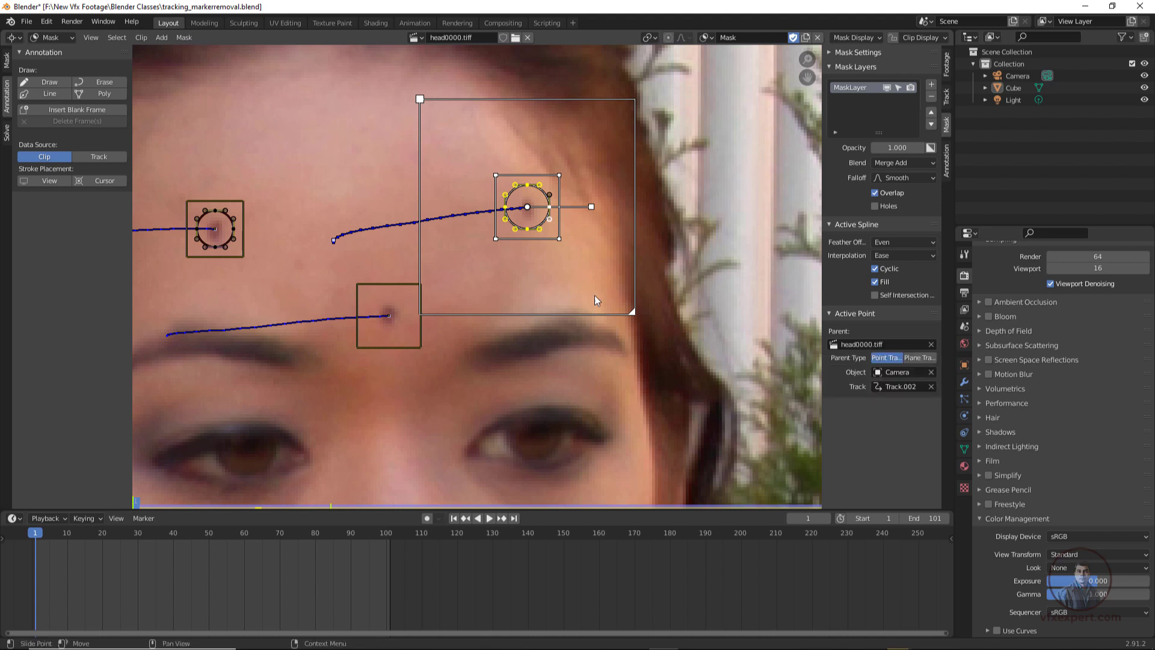
# - Play the clip to about frame 50 to check that both forehead masks follow their dots, and return to frame 1
pyautogui.press('space')
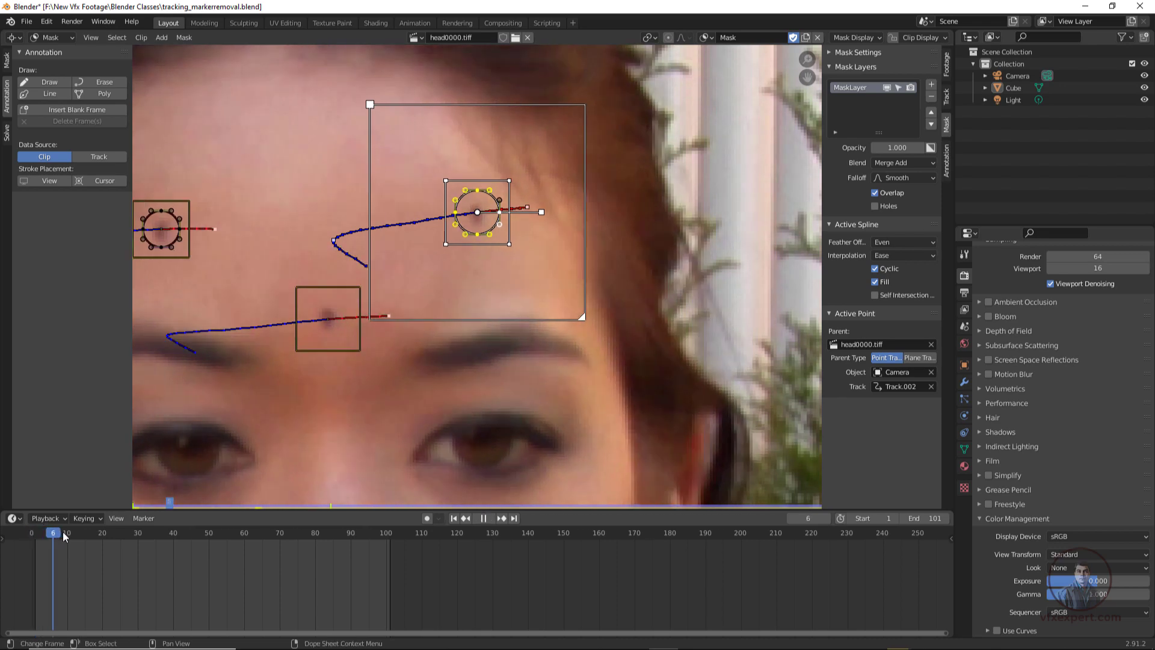
pyautogui.press('space')
pyautogui.scroll(-3, 418, 309)
pyautogui.moveTo(421, 277); pyautogui.dragTo(473, 268, button='middle')
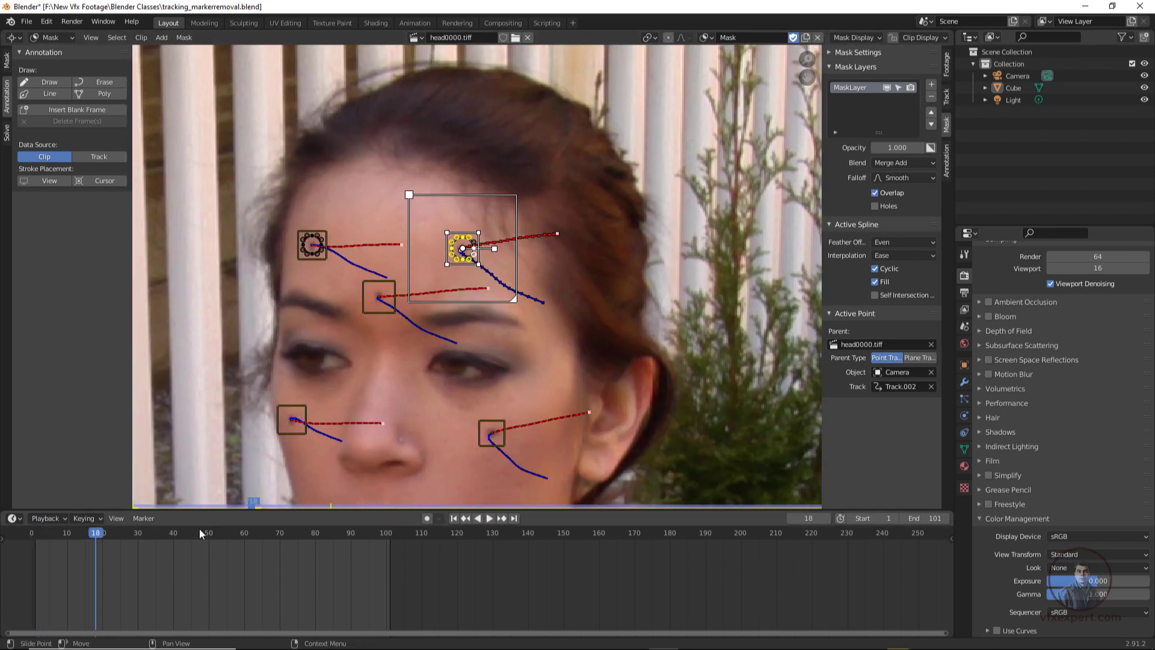
pyautogui.press('space')
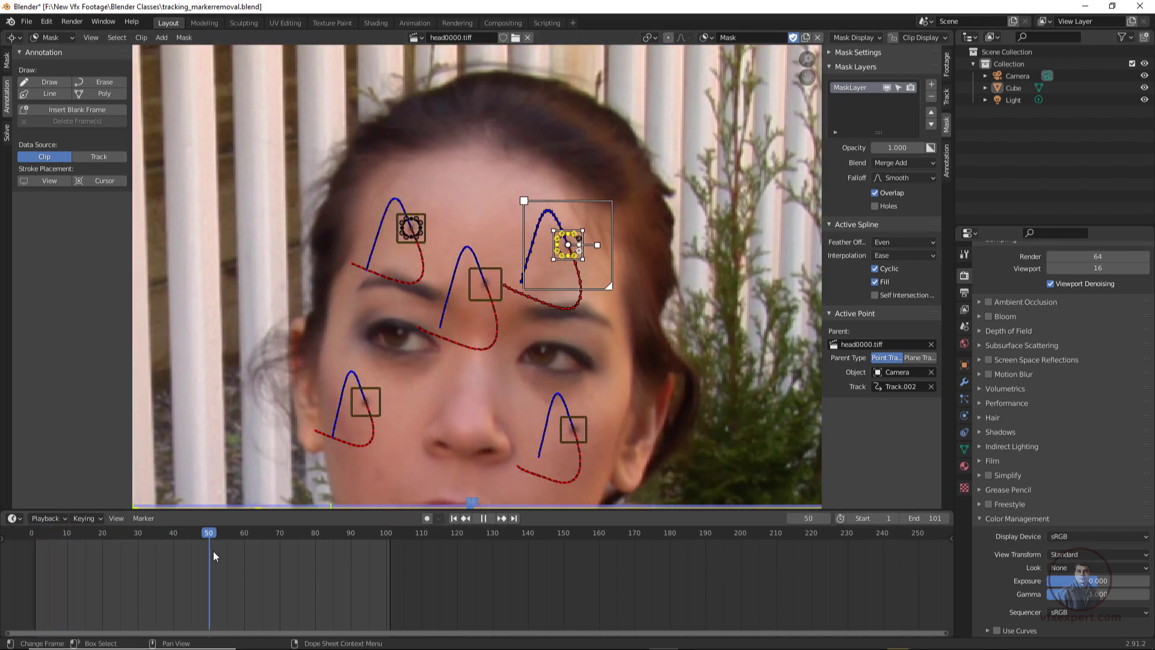
pyautogui.press('space')
pyautogui.moveTo(198, 550); pyautogui.dragTo(159, 550)
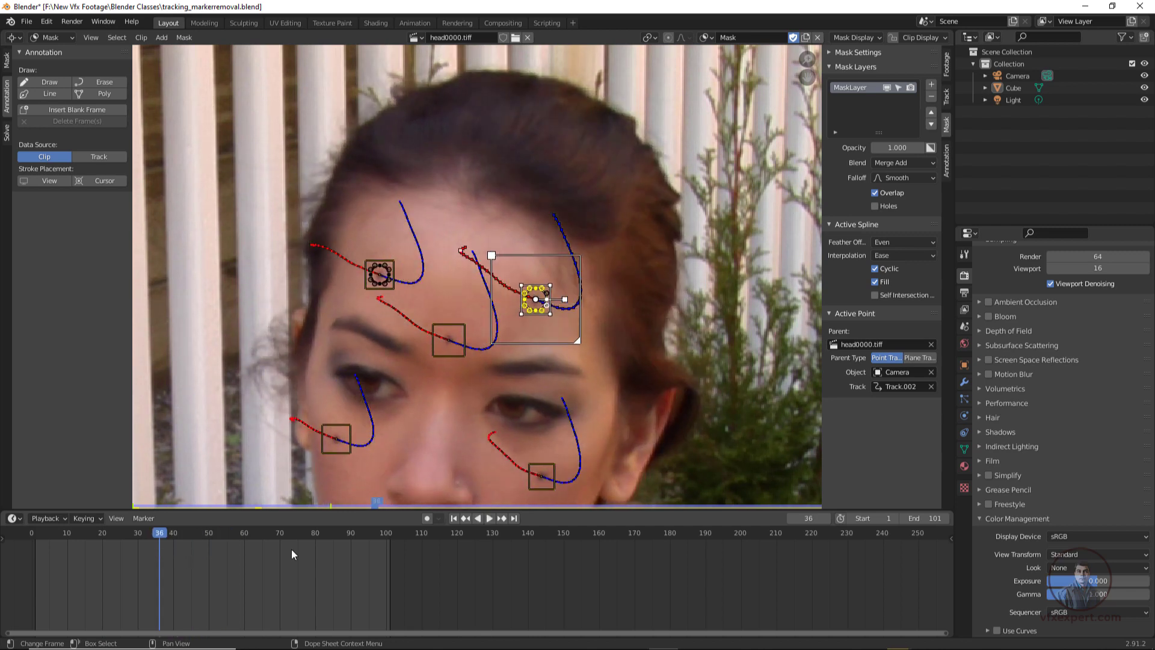
pyautogui.click(453, 518)
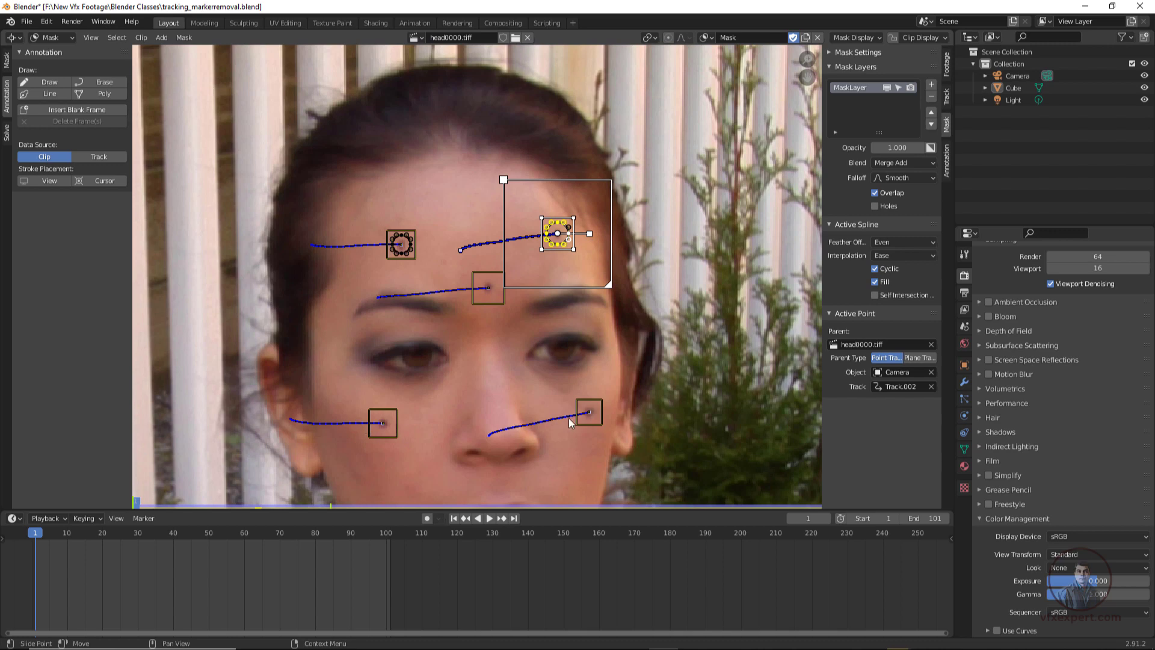
# - Add a third circle mask on the cheek dot at the image's left and scale it down to fit its tracking box
pyautogui.scroll(3, 500, 292)
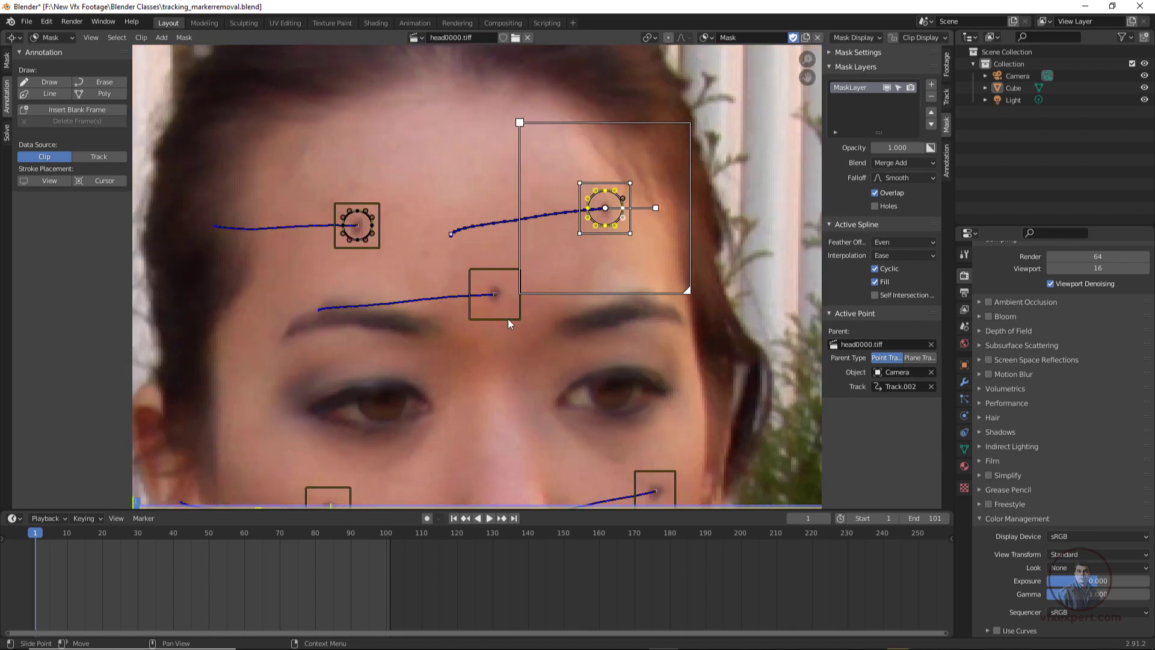
pyautogui.moveTo(532, 389); pyautogui.dragTo(509, 364, button='middle')
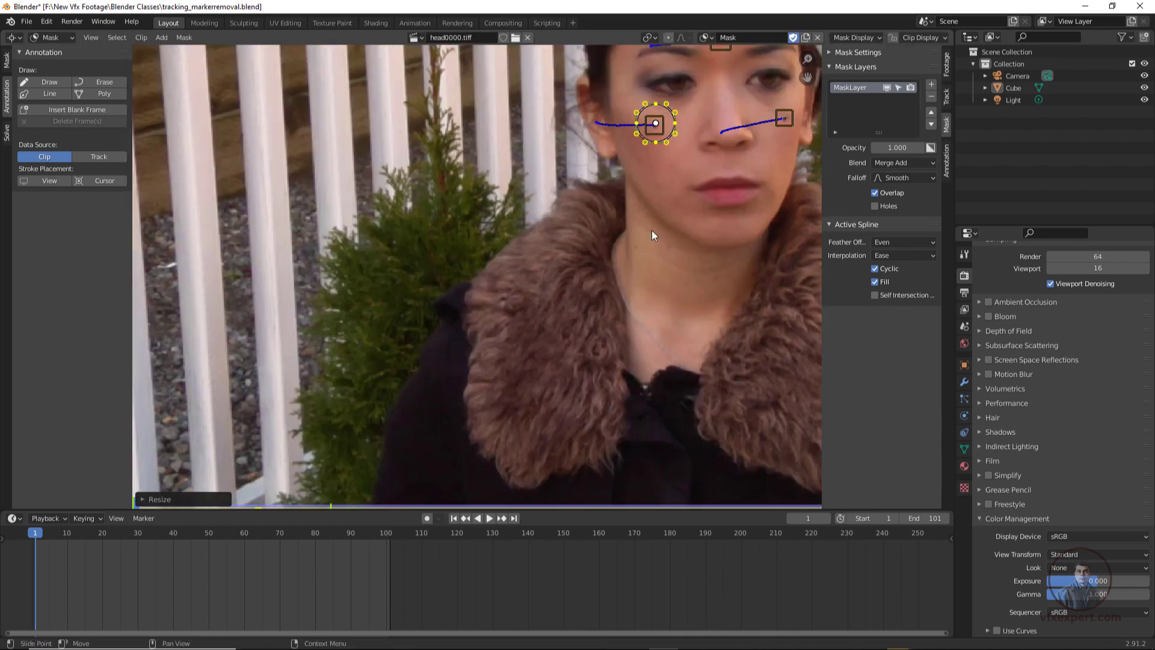
pyautogui.moveTo(668, 112); pyautogui.dragTo(479, 261, button='middle')
pyautogui.scroll(5, 479, 261)
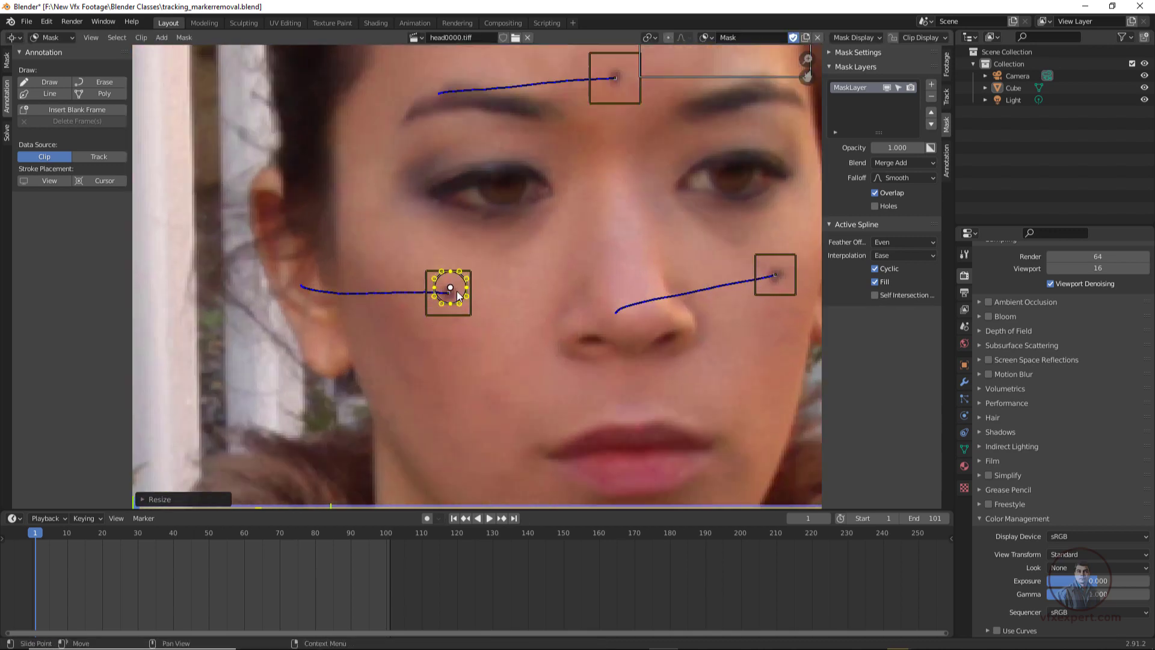
# - Center the third circle mask on its cheek dot and parent all its points to that dot's track
pyautogui.click(462, 297)
pyautogui.keyDown('ctrl'); pyautogui.click(461, 325); pyautogui.keyUp('ctrl')
pyautogui.press('a')
pyautogui.press('a')
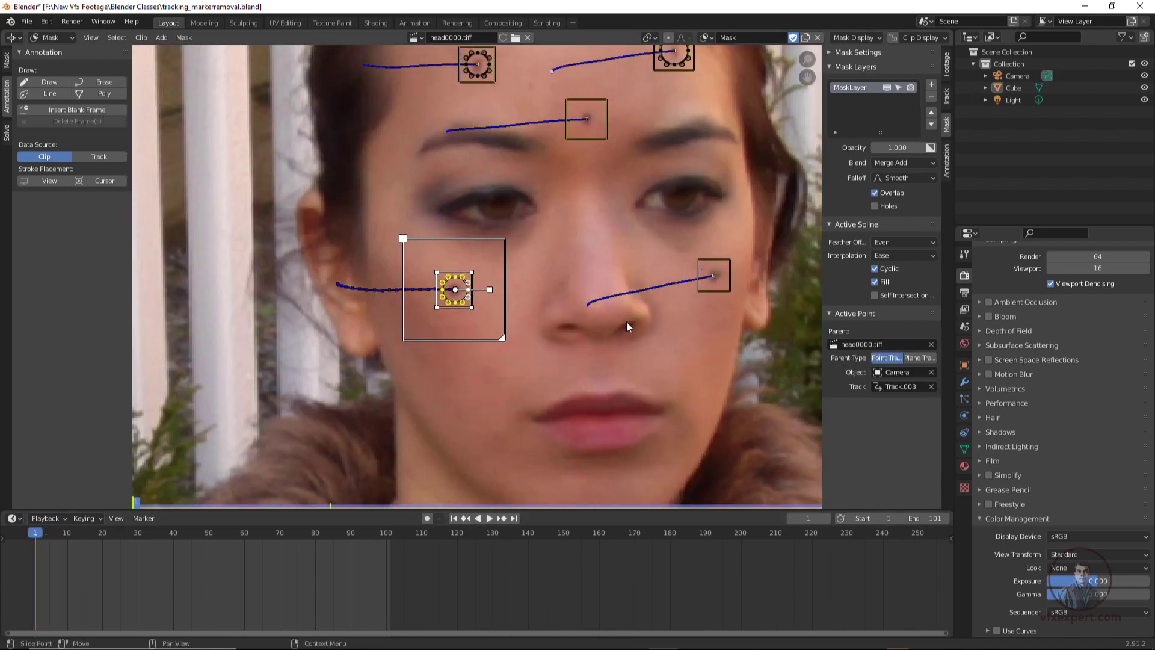
# - Add a fourth circle mask over the dot between the eyebrows, sized to fit inside its tracking box
pyautogui.scroll(-4, 474, 300)
pyautogui.scroll(2, 474, 300)
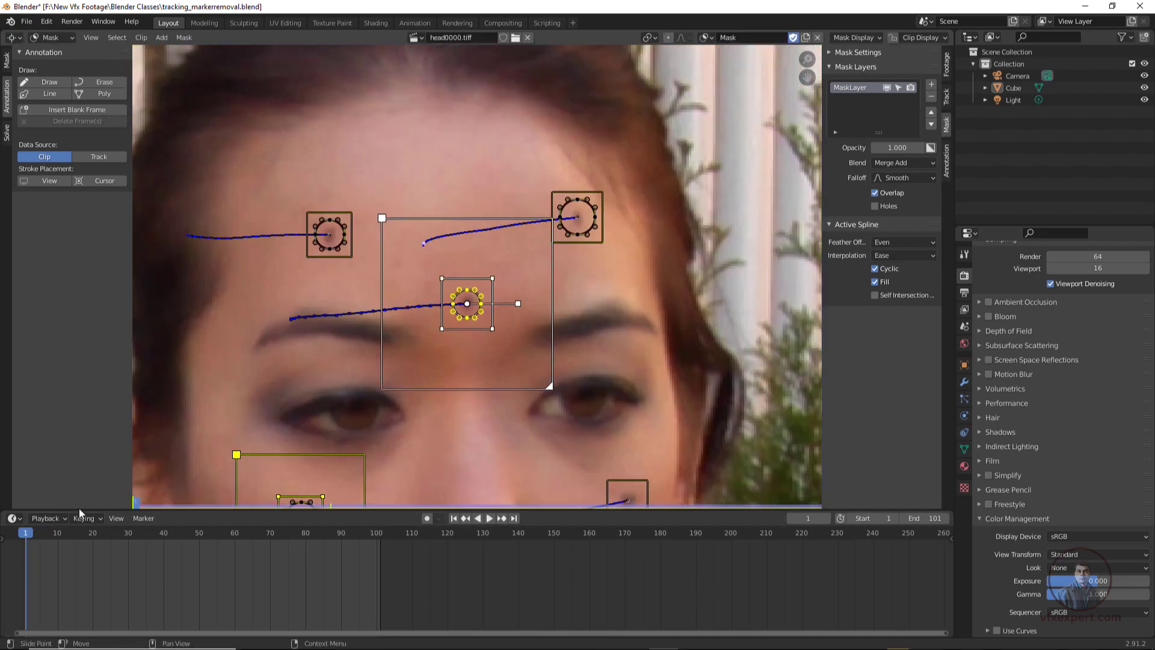
# - Add a fifth circle mask and move it onto the cheek dot at the image's right side
pyautogui.click(174, 54)
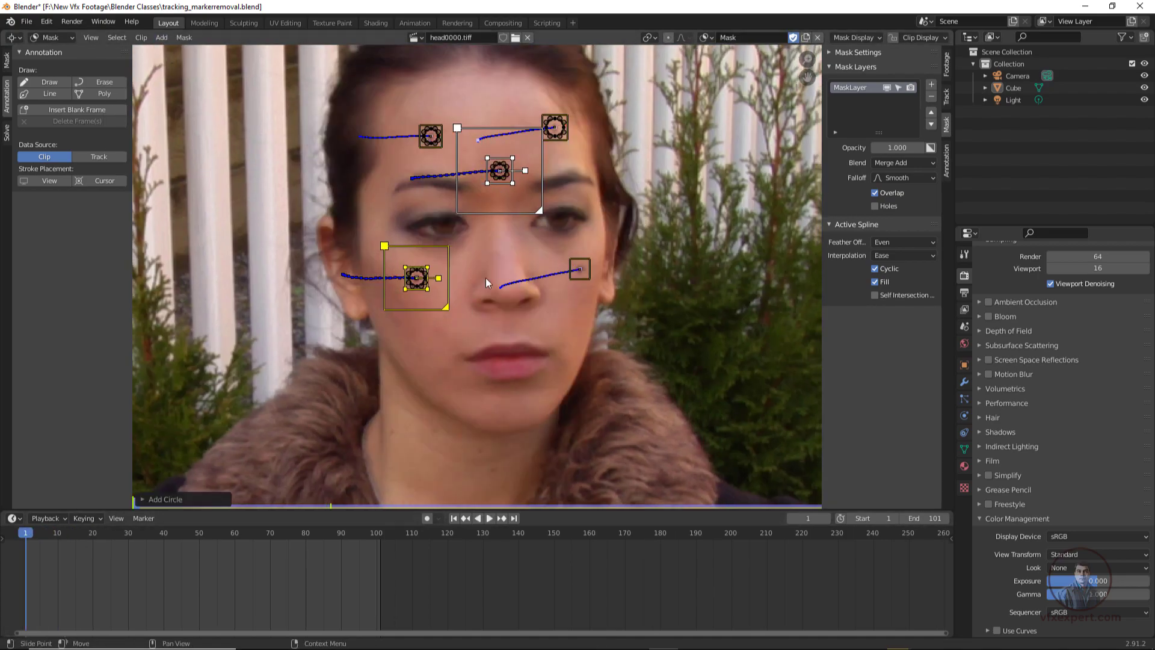
pyautogui.scroll(-4, 486, 283)
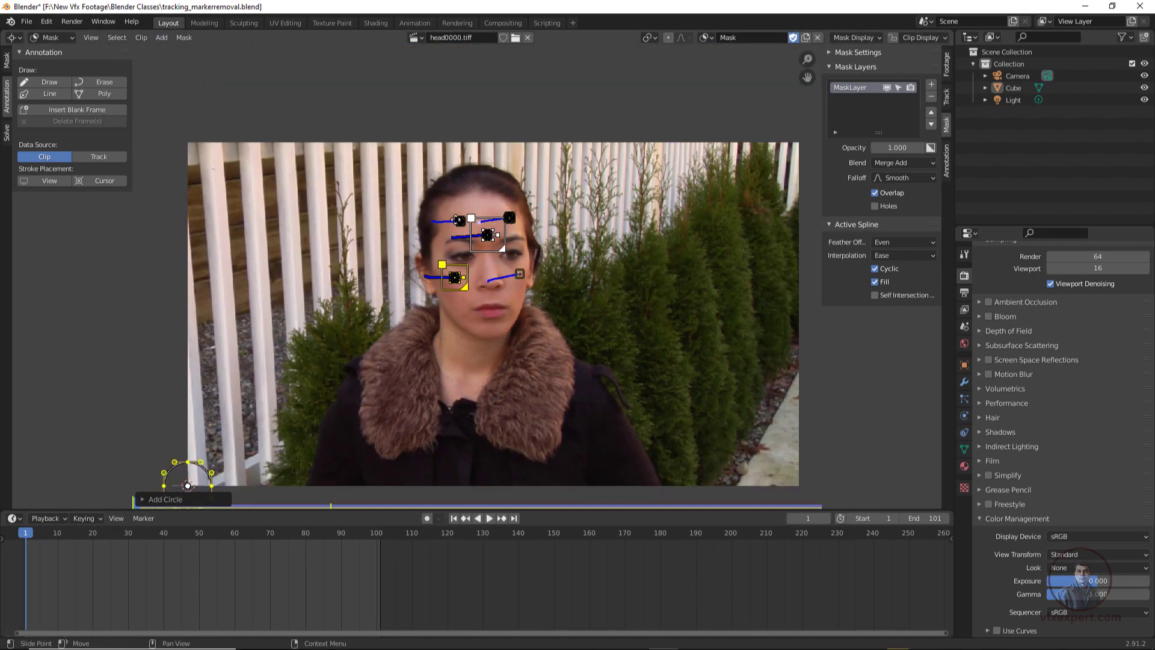
pyautogui.moveTo(249, 463); pyautogui.dragTo(347, 316, button='middle')
pyautogui.press('g')
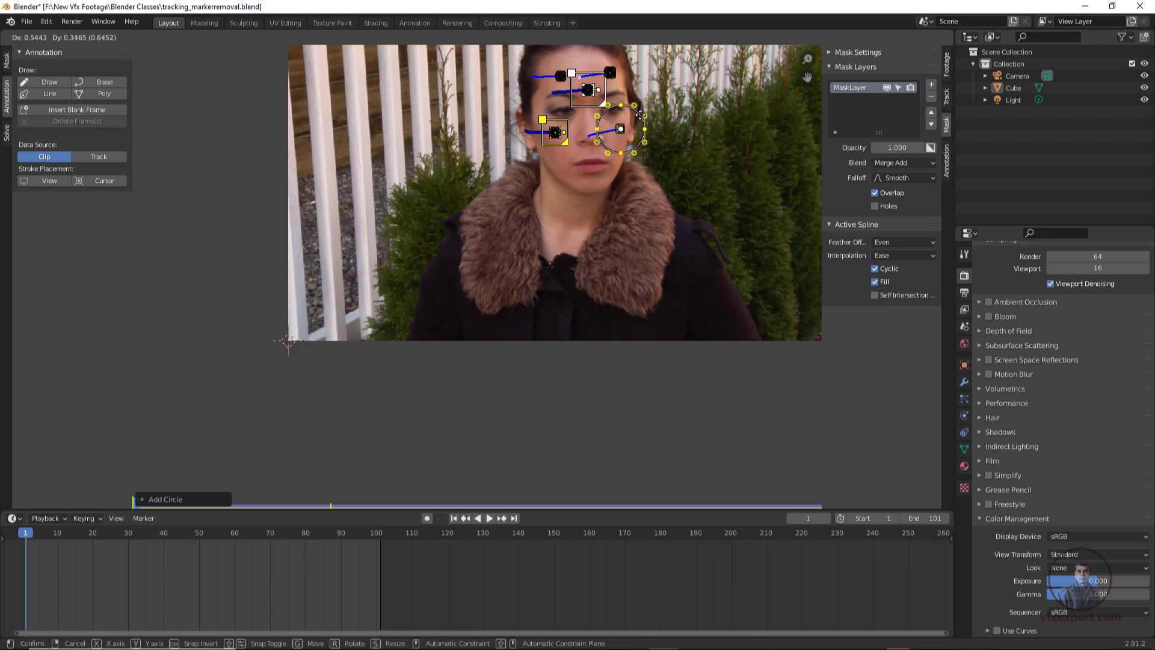
pyautogui.click(639, 113)
# - Scale the fifth circle mask down to fit inside its tracking box and parent its points to that cheek dot's track
pyautogui.scroll(4, 680, 113)
pyautogui.moveTo(680, 113); pyautogui.dragTo(392, 370, button='middle')
pyautogui.scroll(-4, 392, 369)
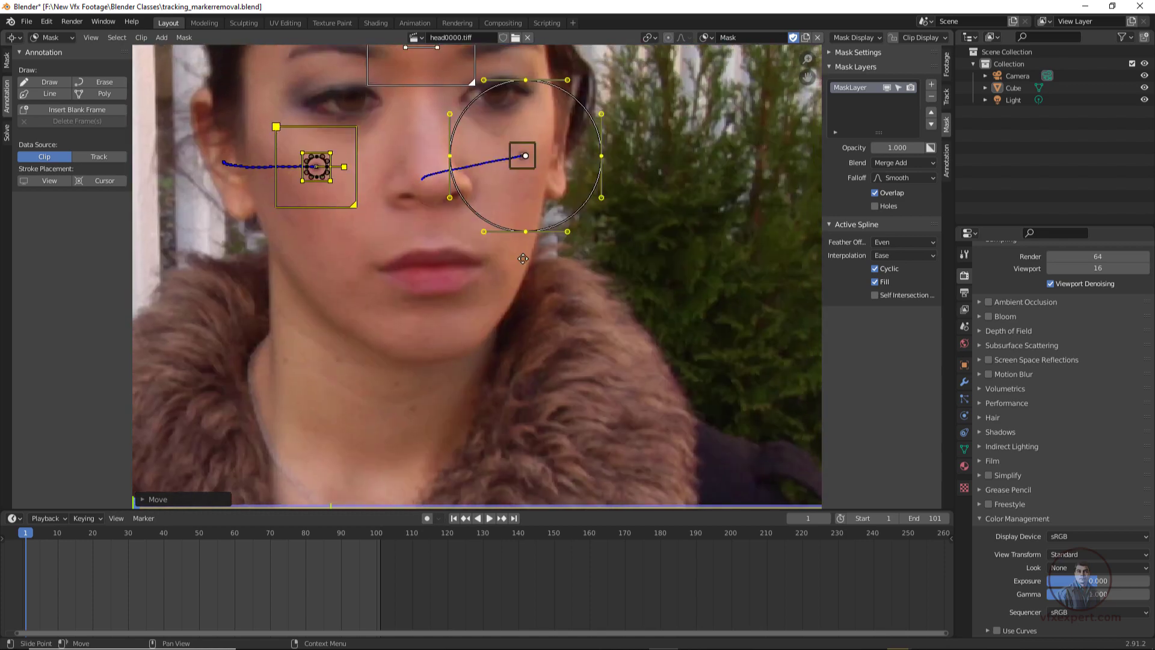
pyautogui.scroll(3, 482, 303)
pyautogui.press('s')
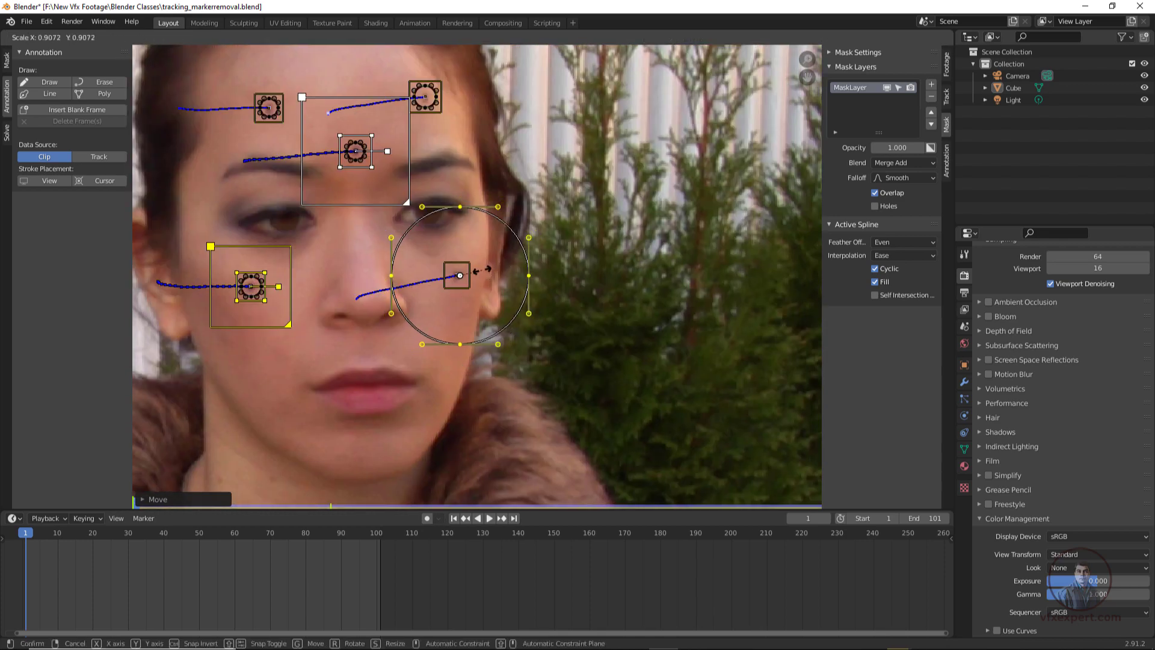
pyautogui.click(467, 298)
pyautogui.scroll(3, 467, 297)
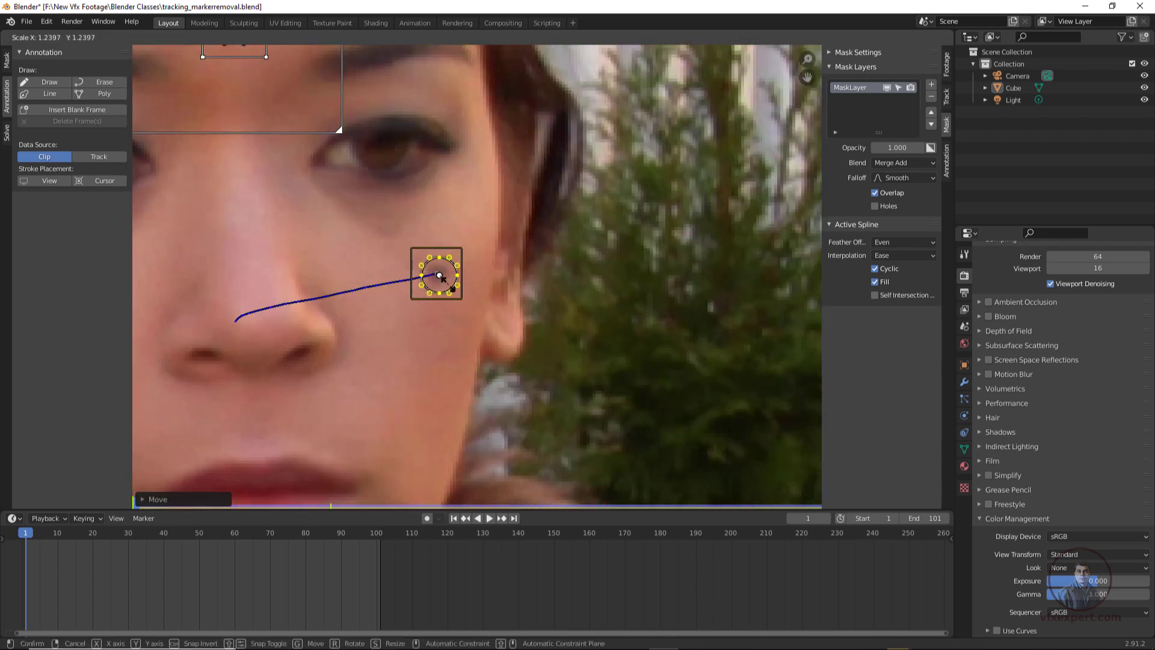
pyautogui.click(461, 249)
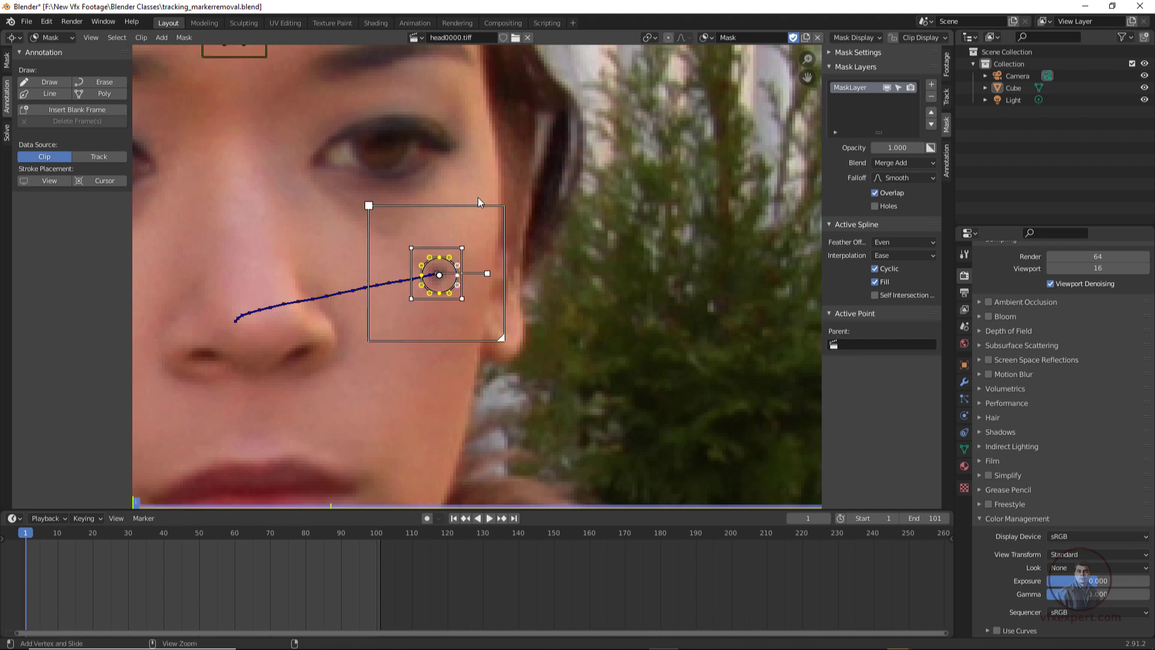
pyautogui.hotkey('ctrl', 'p')
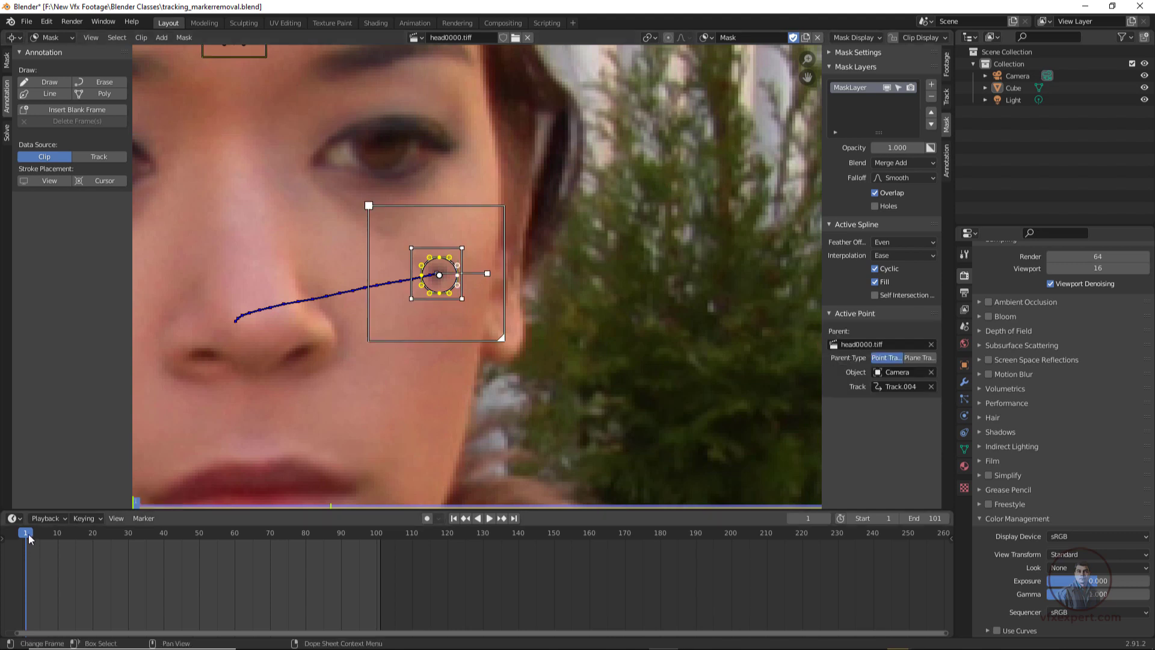
# - Scrub to frame 16 and play on to about frame 61 to check all five masks, and return to frame 1
pyautogui.moveTo(29, 540); pyautogui.dragTo(80, 545)
pyautogui.scroll(-6, 352, 315)
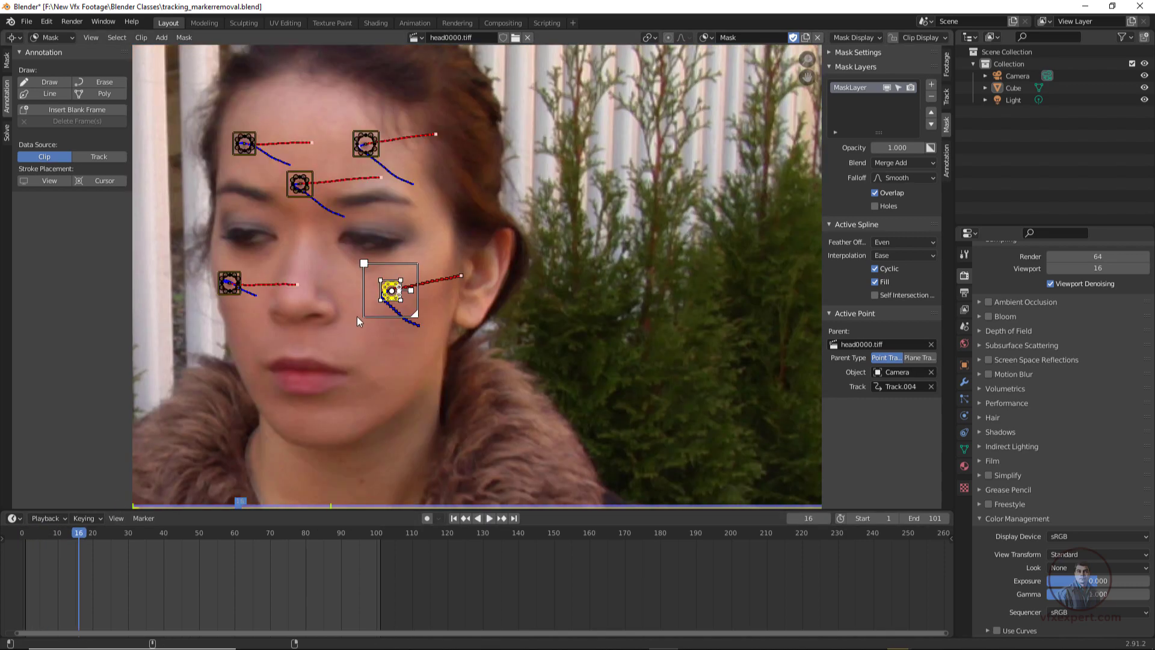
pyautogui.scroll(2, 412, 319)
pyautogui.moveTo(440, 295); pyautogui.dragTo(508, 334, button='middle')
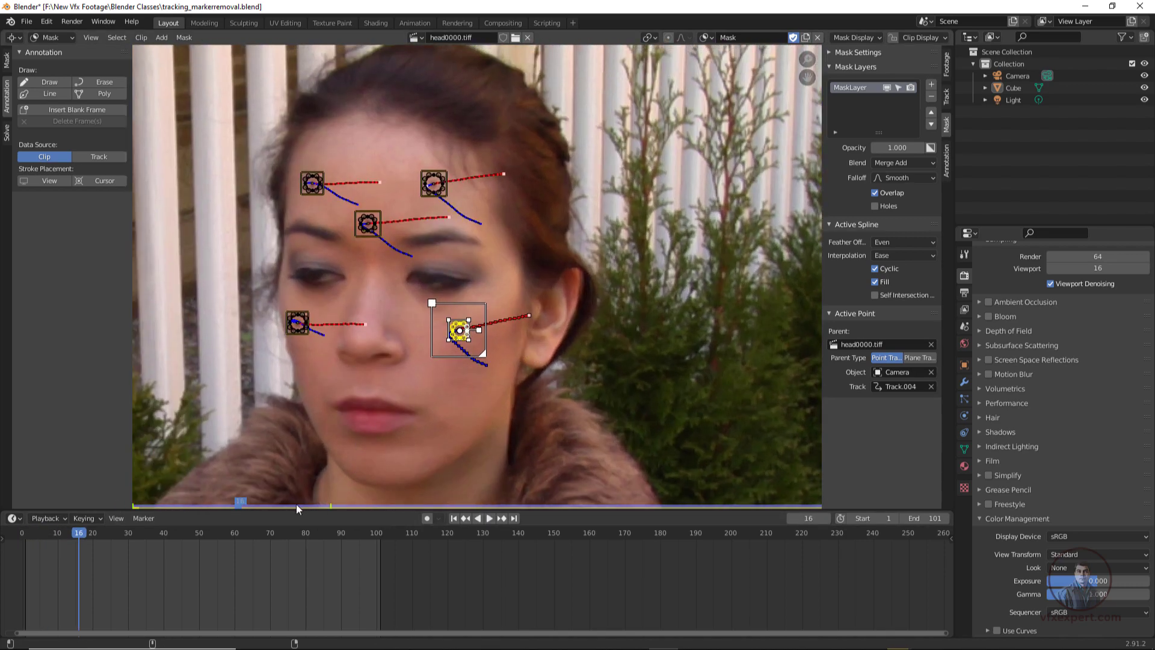
pyautogui.click(491, 518)
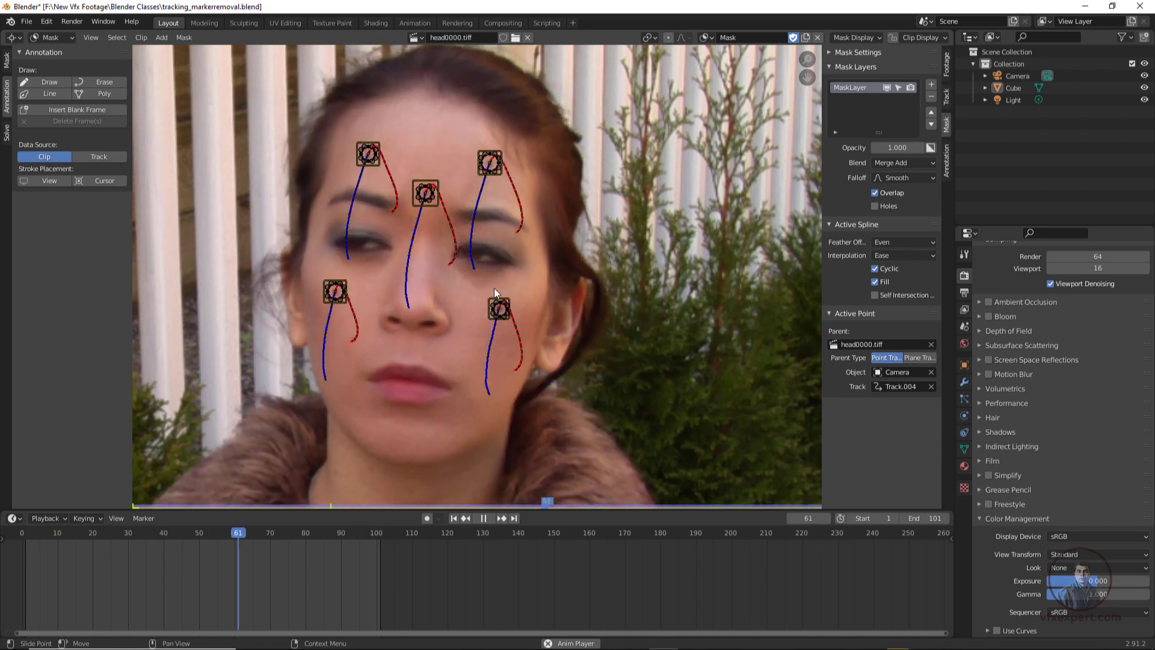
pyautogui.click(484, 518)
pyautogui.click(454, 518)
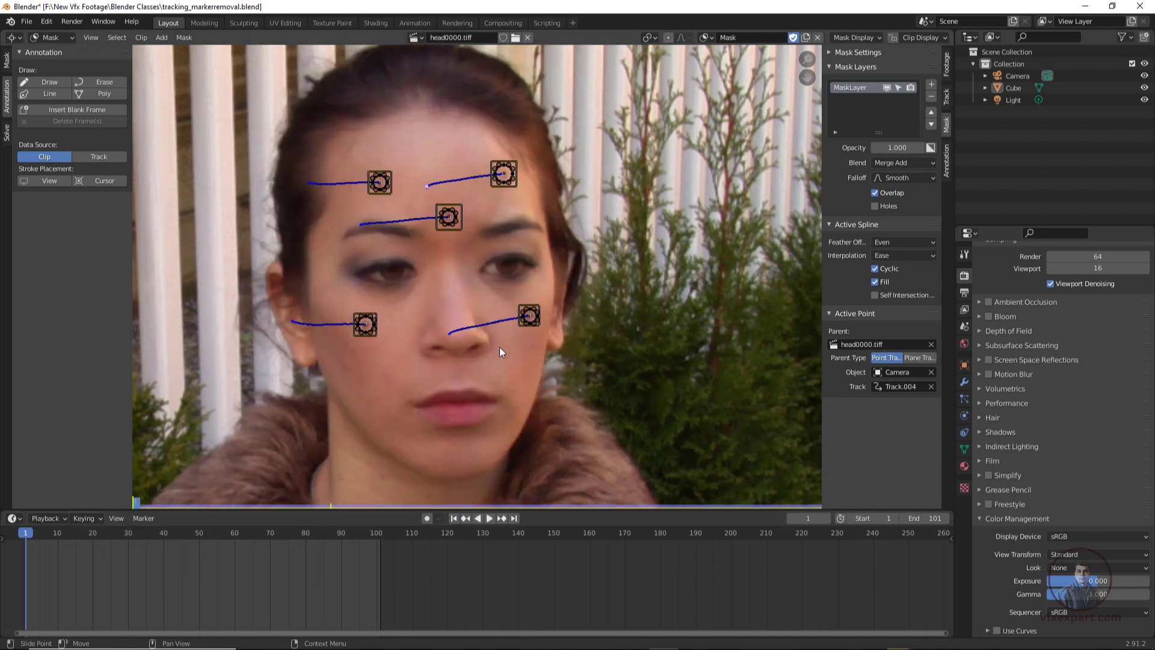
# - Save the project file with all five dots masked
pyautogui.hotkey('ctrl', 's')
pyautogui.press('f')
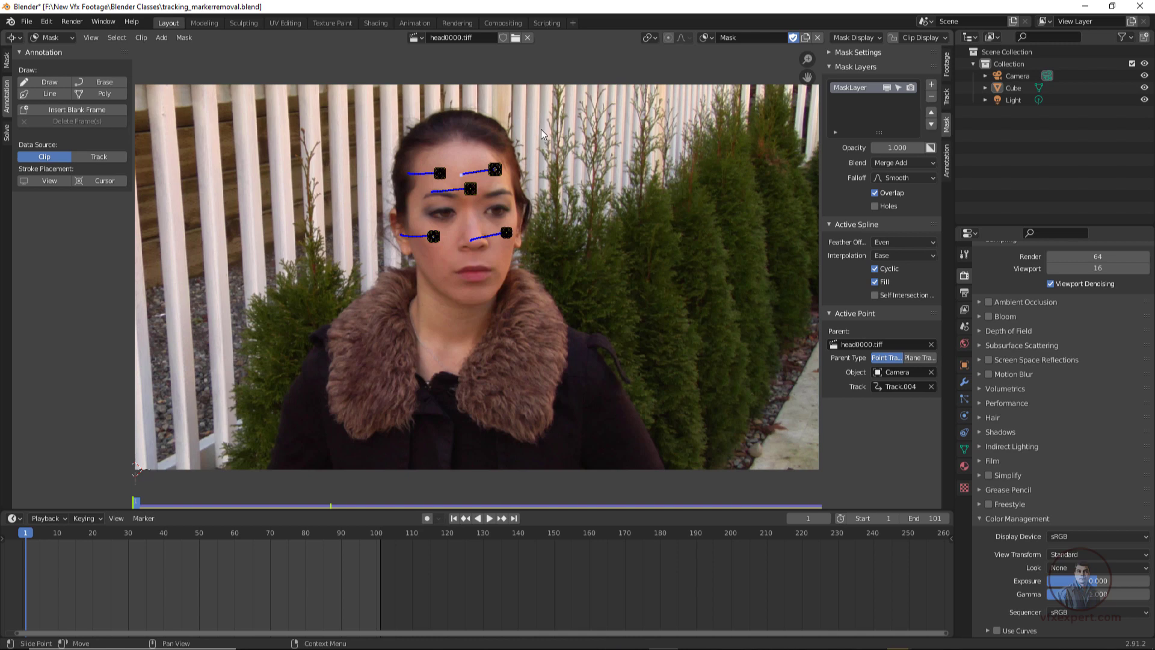
pyautogui.scroll(3, 452, 154)
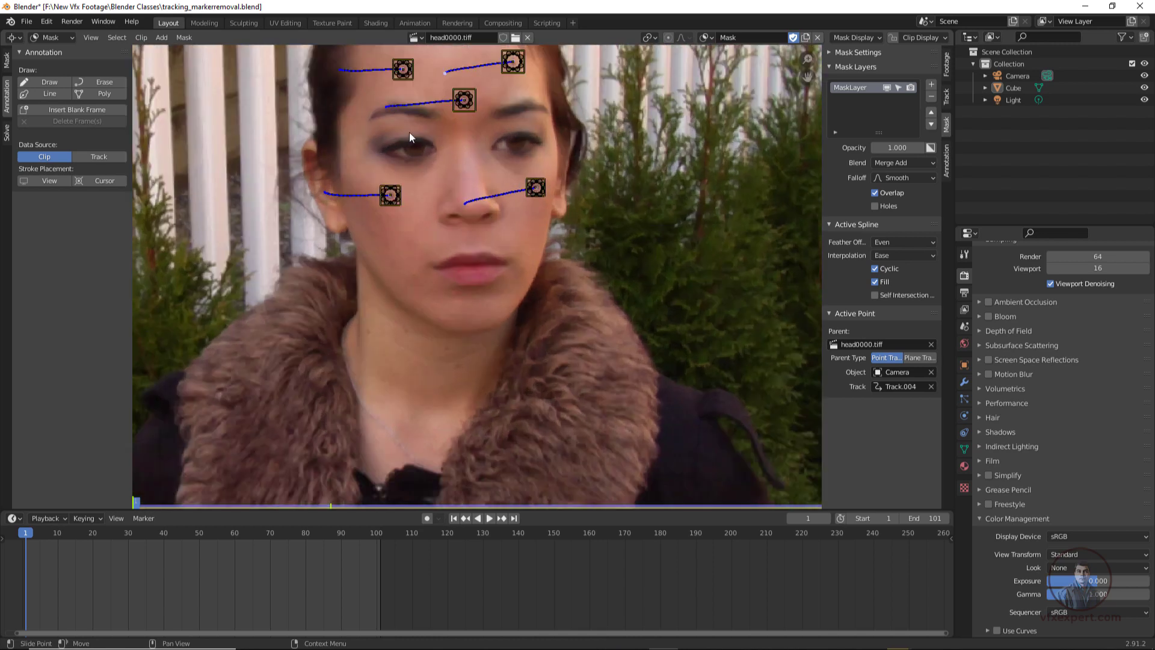
pyautogui.moveTo(551, 210); pyautogui.dragTo(556, 251, button='middle')
pyautogui.scroll(1, 529, 175)
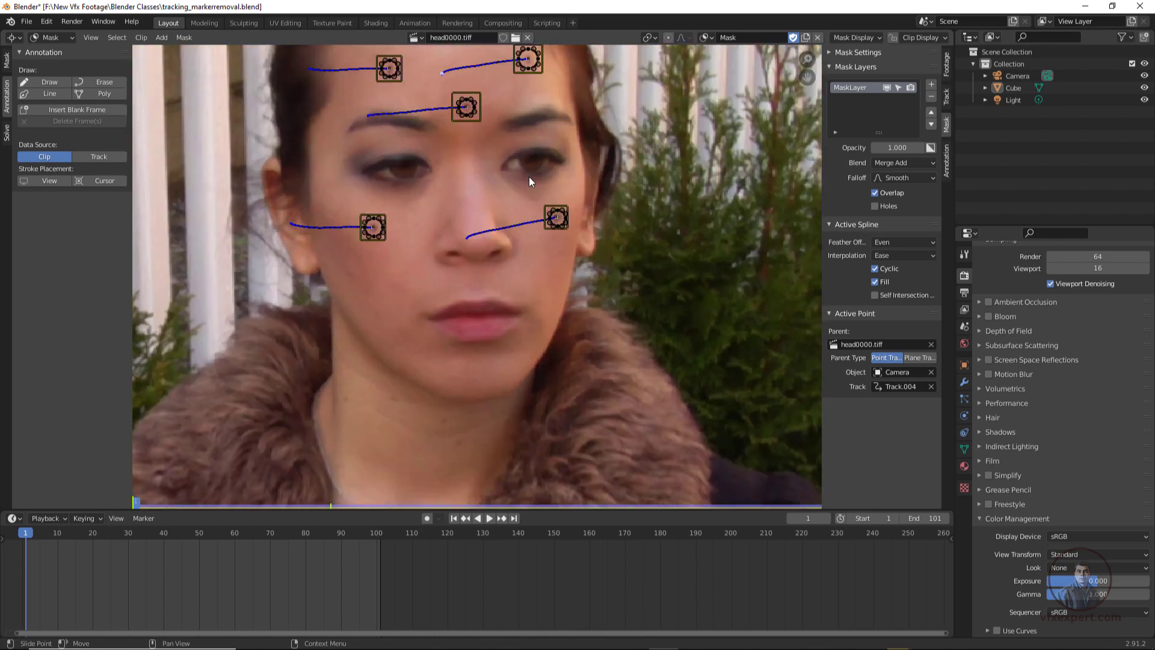
pyautogui.moveTo(530, 179); pyautogui.dragTo(519, 296, button='middle')
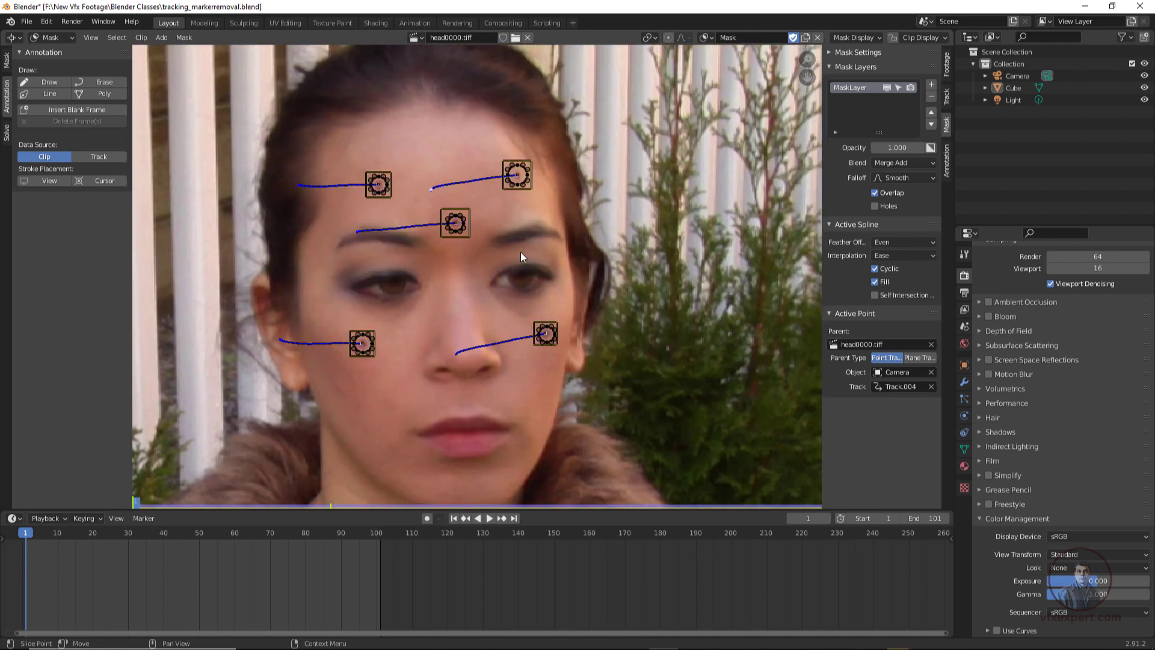
# - Switch to the Compositing workspace and enable the use of nodes
pyautogui.click(516, 24)
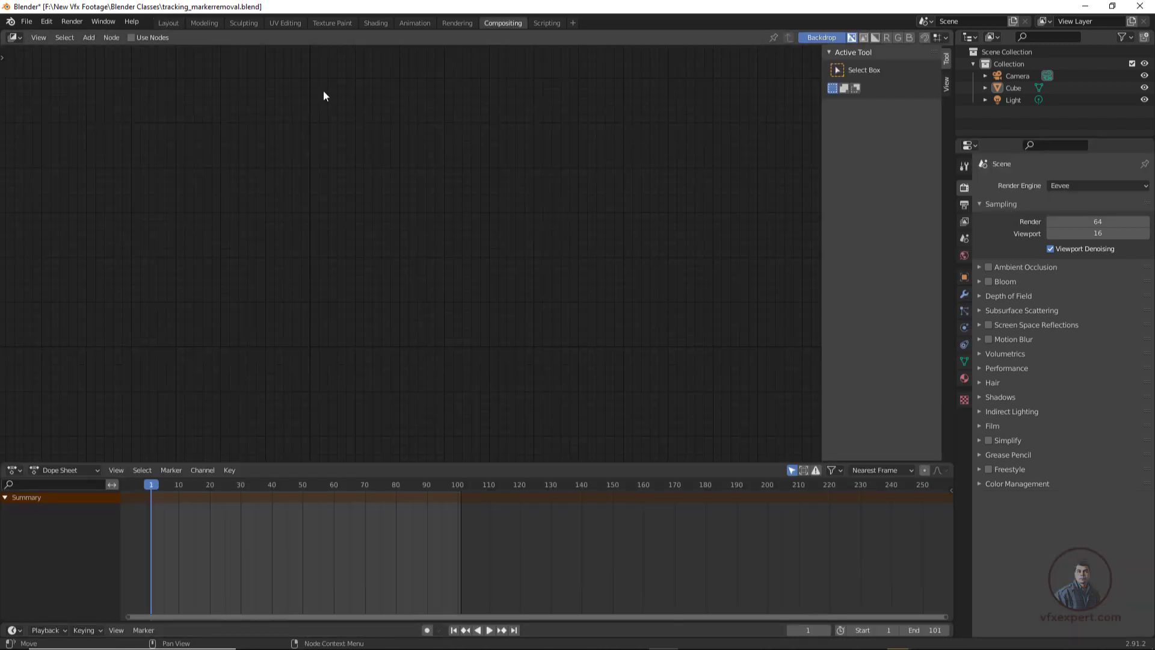
pyautogui.click(131, 37)
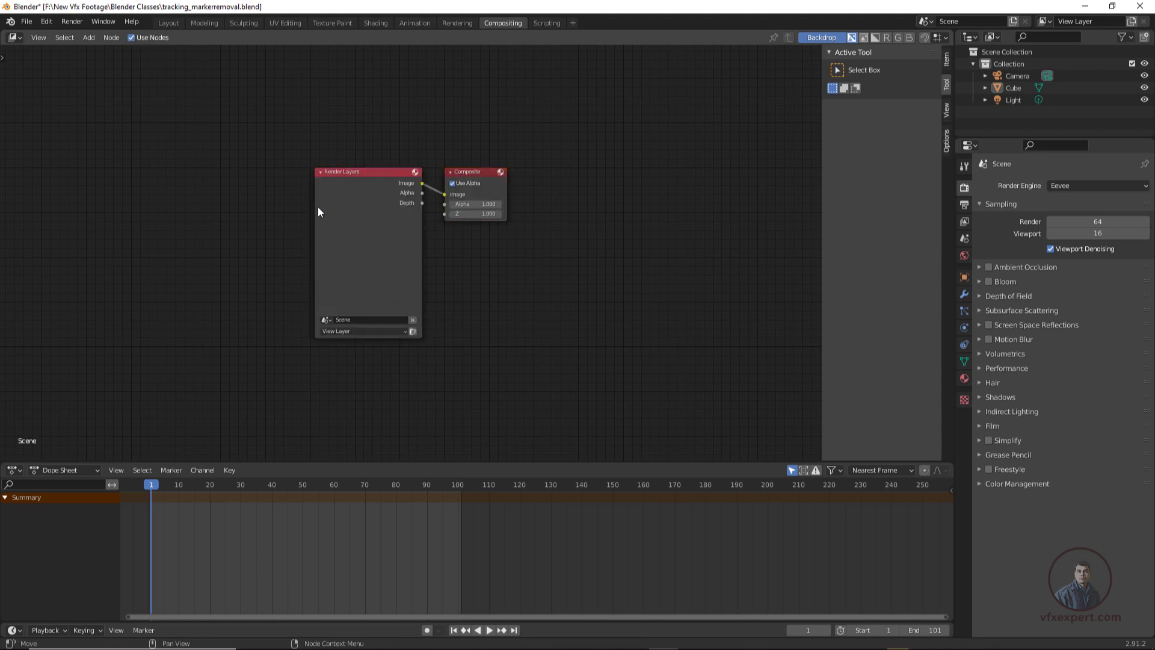
# - Move the Composite node farther right to make room and delete the Render Layers node
pyautogui.moveTo(480, 172); pyautogui.dragTo(534, 166)
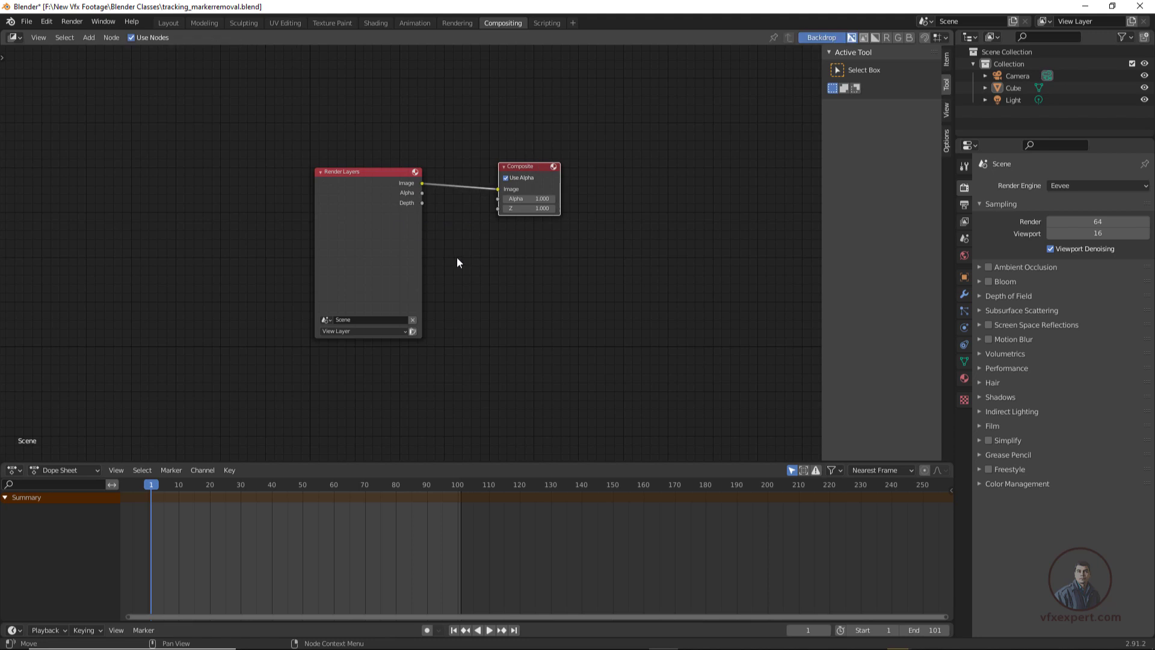
pyautogui.moveTo(381, 175); pyautogui.dragTo(330, 175)
pyautogui.click(334, 202)
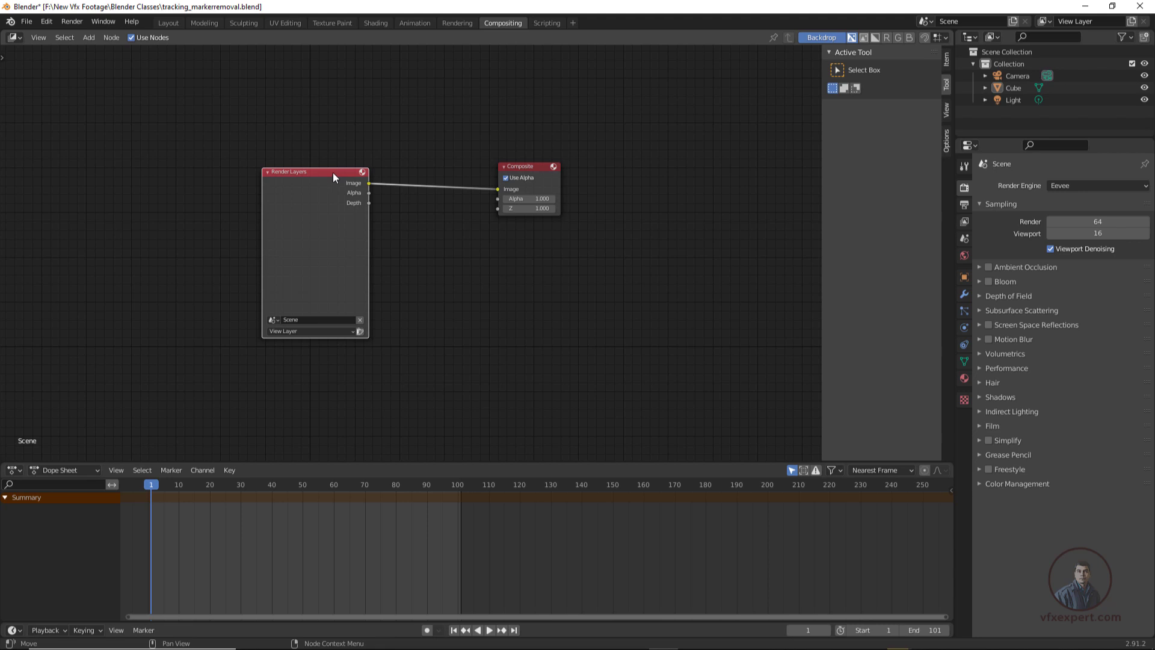
pyautogui.press('Delete')
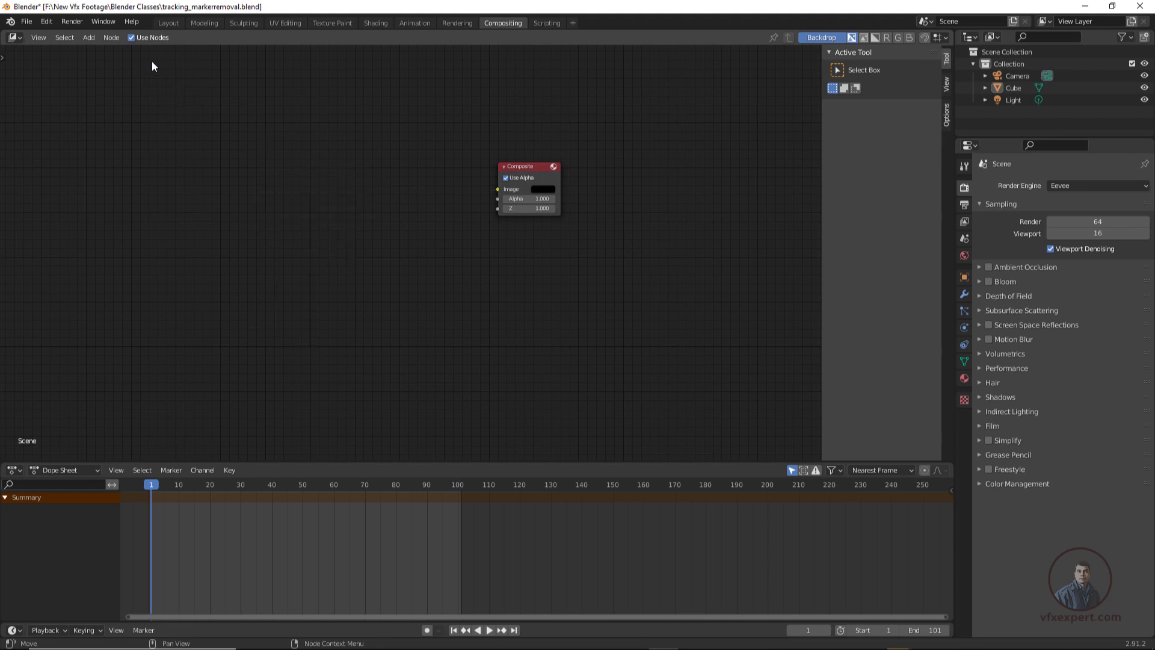
# - Add a Movie Clip node on the opposite side of the Composite node's input and load the head0000.tiff clip into it
pyautogui.click(94, 40)
pyautogui.moveTo(117, 71)
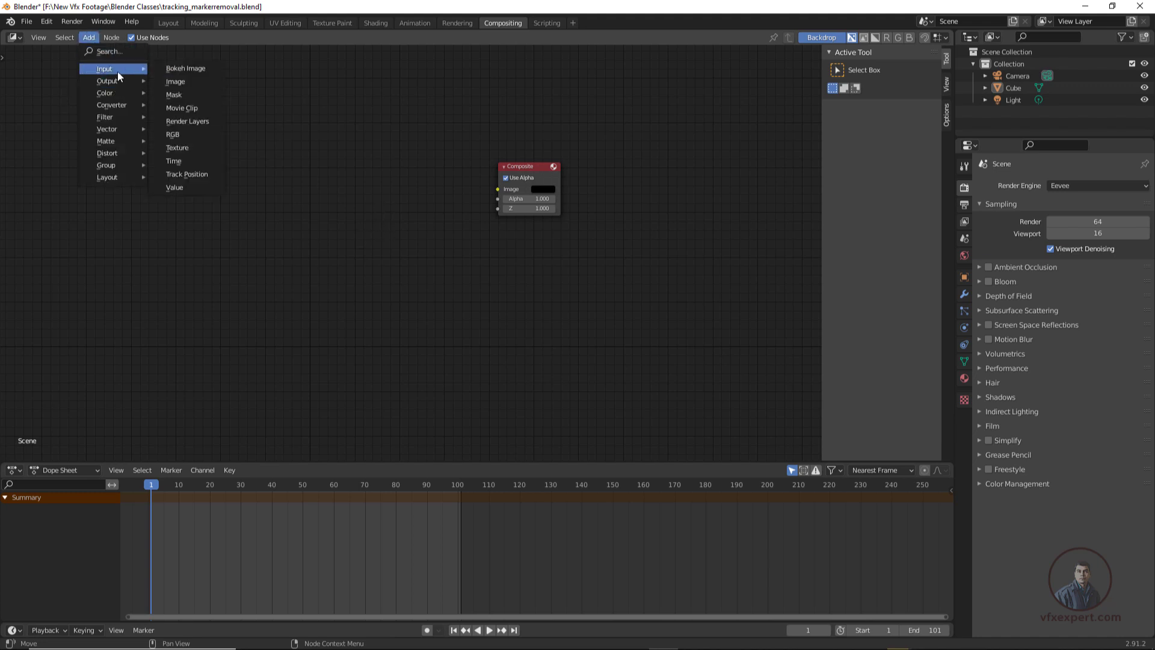
pyautogui.click(184, 107)
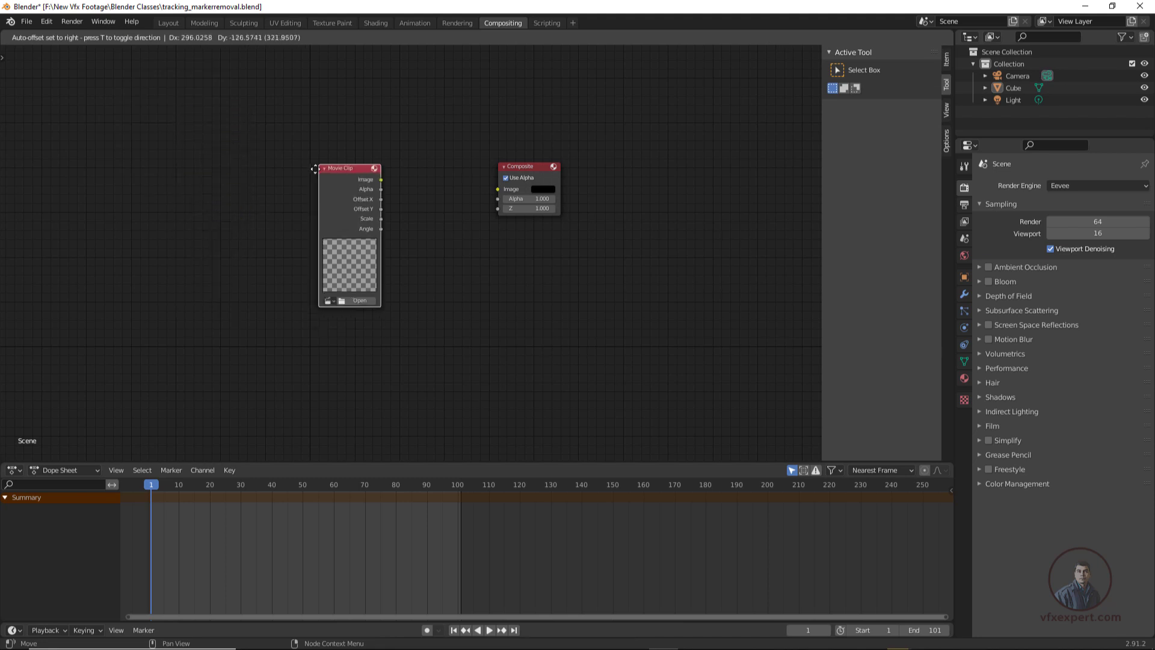
pyautogui.click(247, 161)
pyautogui.scroll(1, 272, 289)
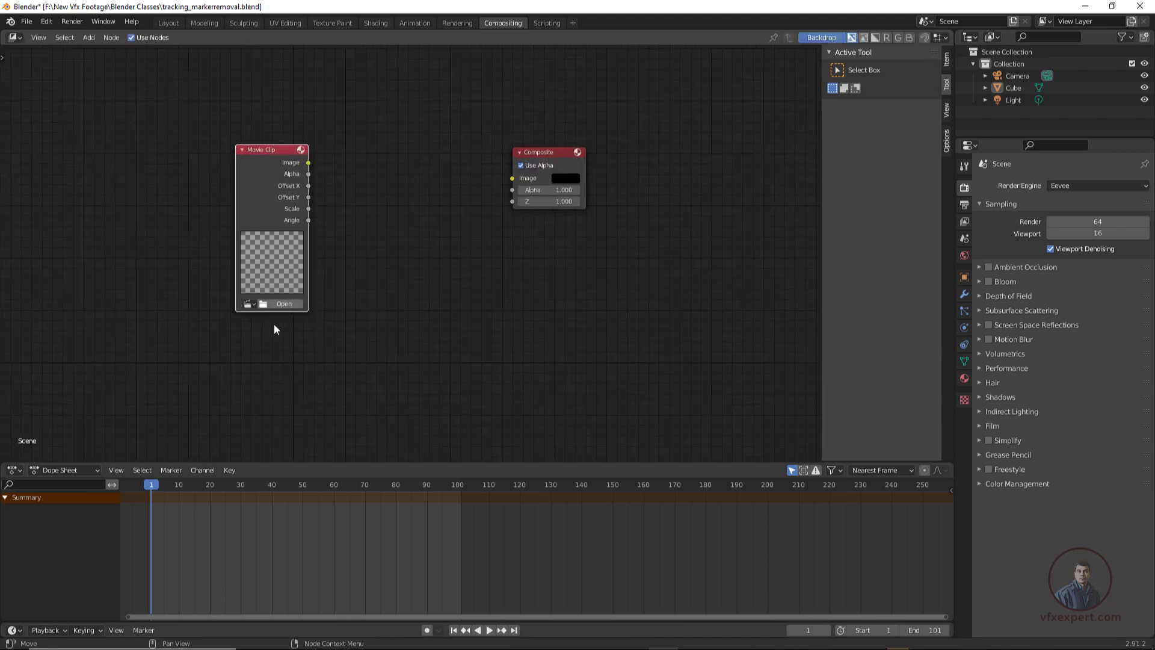
pyautogui.click(249, 305)
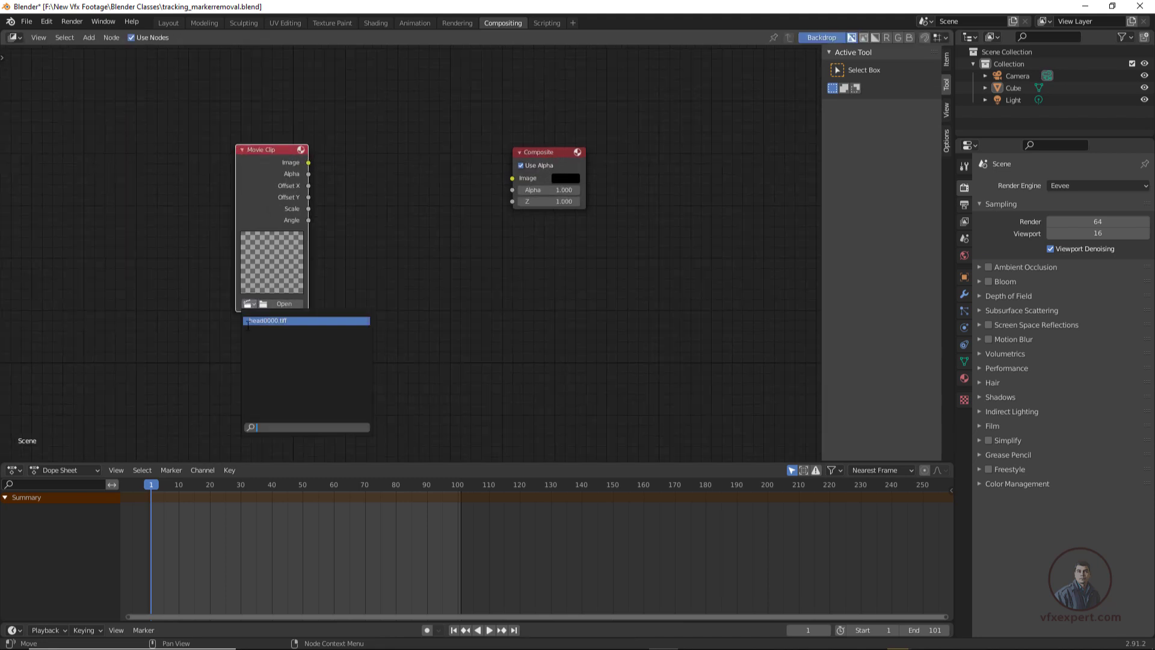
pyautogui.click(282, 320)
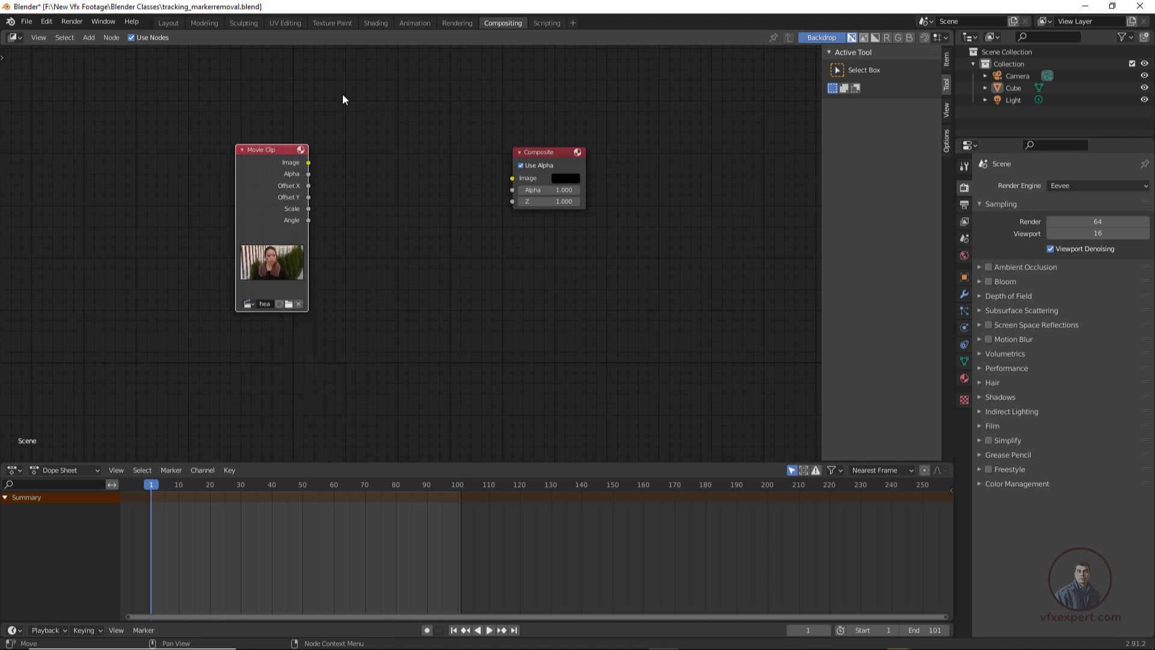
# - Connect the Movie Clip image to a new Viewer node and place the Viewer below the Composite node
pyautogui.moveTo(555, 153); pyautogui.dragTo(594, 159)
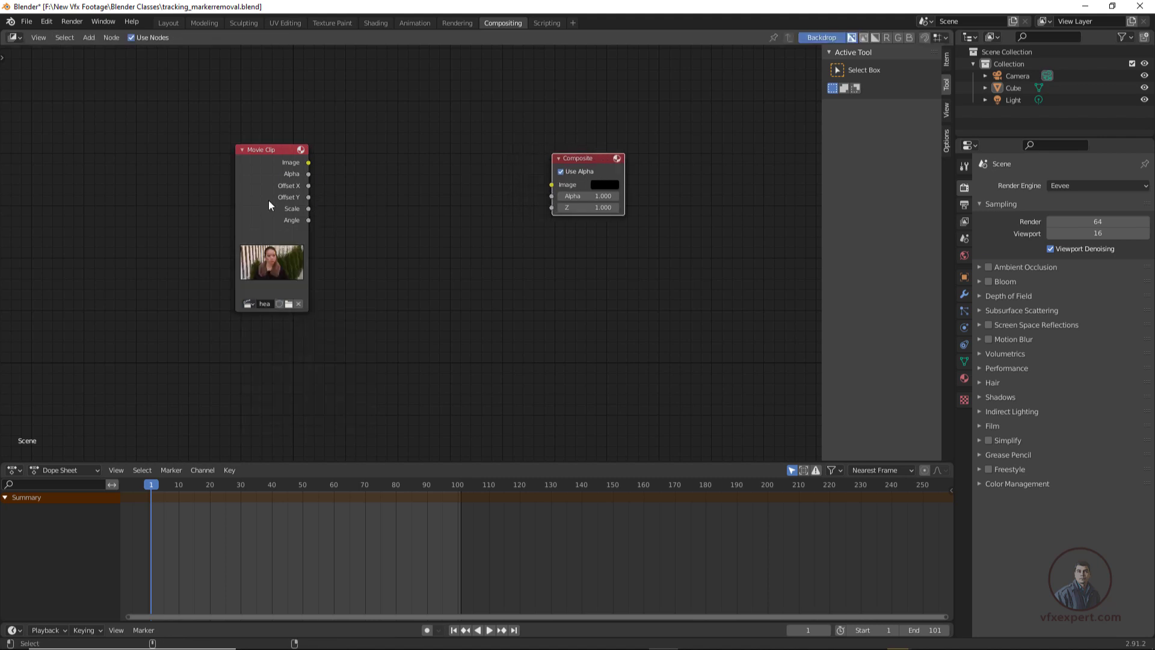
pyautogui.keyDown('ctrl'); pyautogui.keyDown('shift'); pyautogui.click(272, 163); pyautogui.keyUp('shift'); pyautogui.keyUp('ctrl')
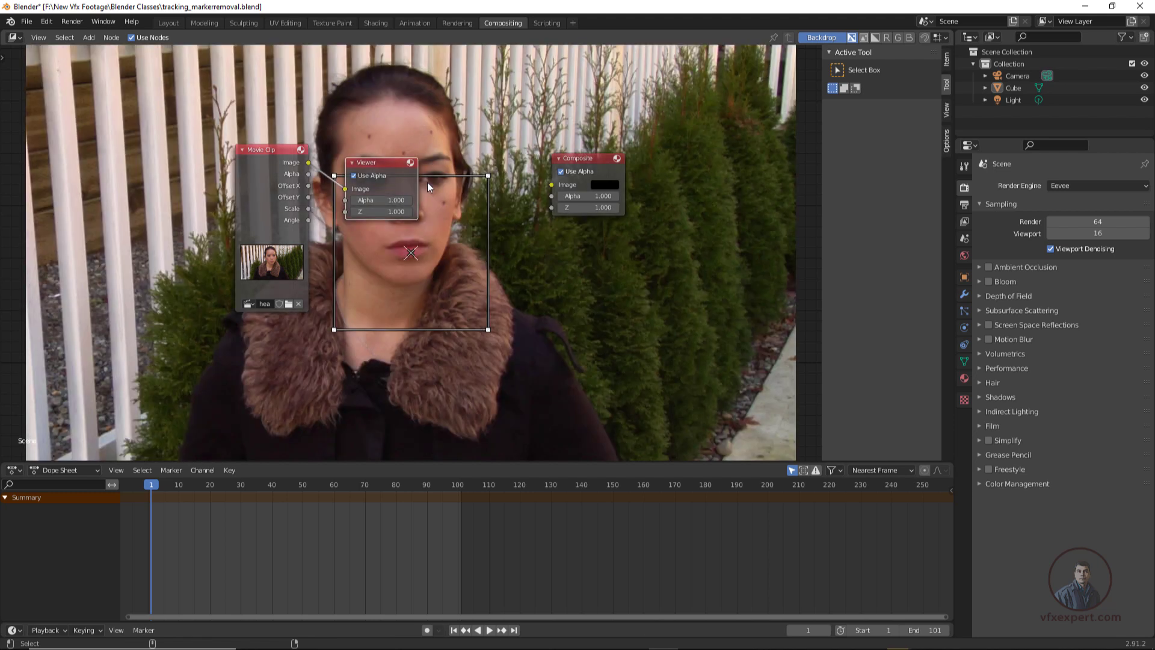
pyautogui.moveTo(389, 164); pyautogui.dragTo(597, 253)
pyautogui.moveTo(592, 173); pyautogui.dragTo(638, 153)
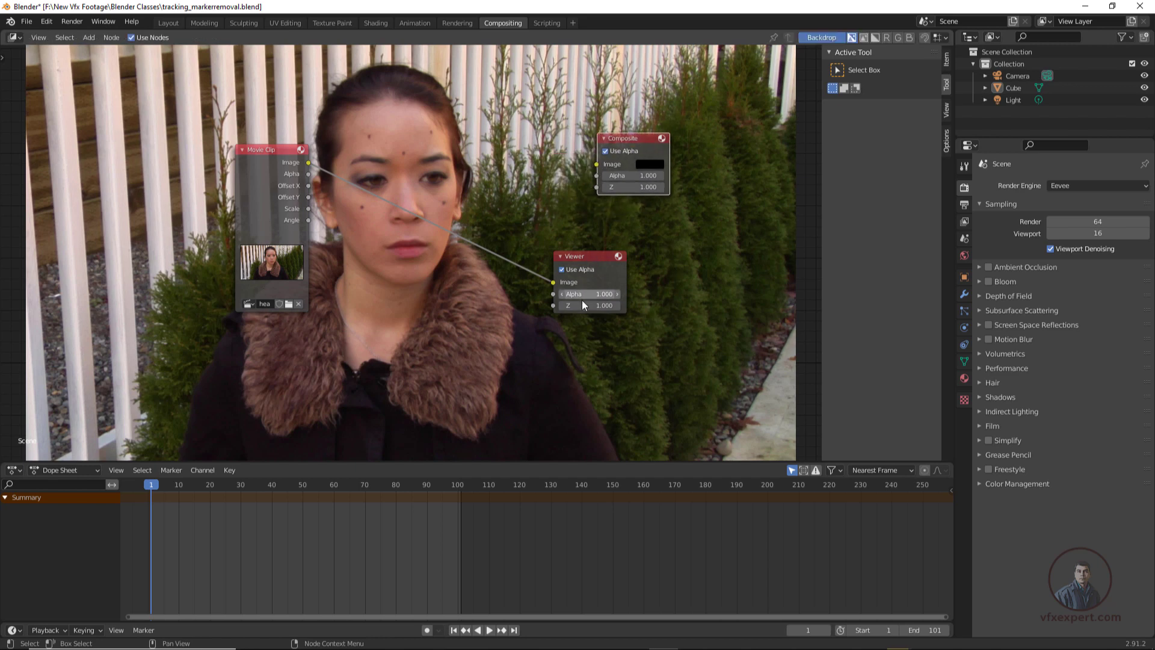
pyautogui.moveTo(592, 258); pyautogui.dragTo(666, 259)
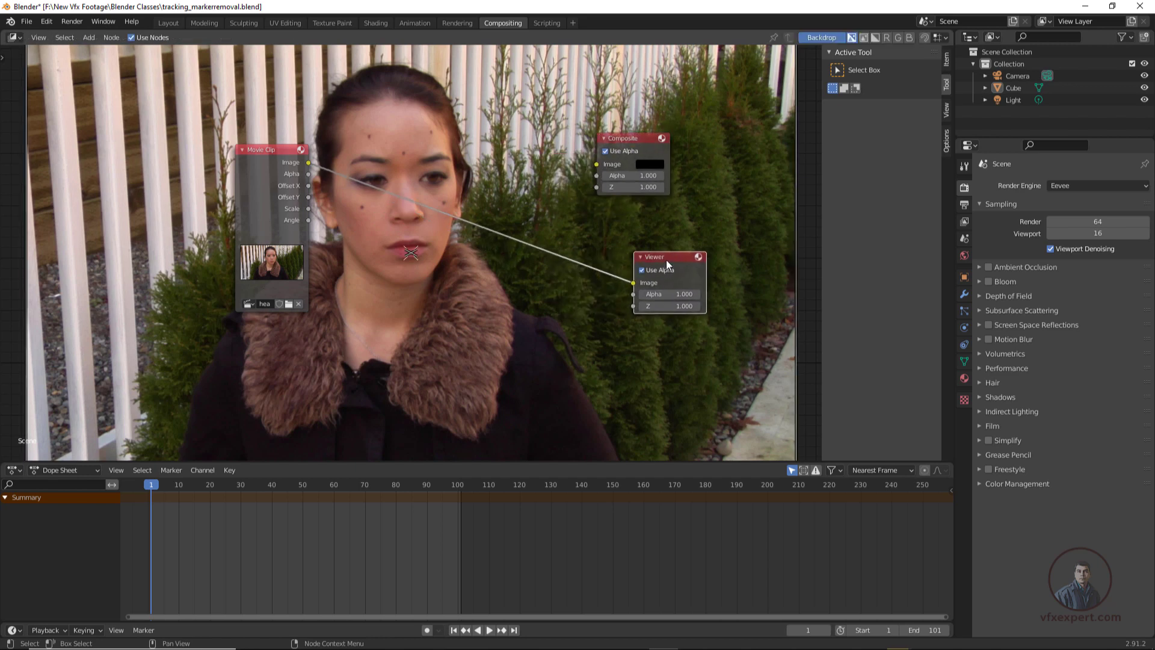
# - Spread the Movie Clip and Composite nodes farther apart and line the Viewer up level with the Movie Clip node
pyautogui.scroll(-2, 337, 300)
pyautogui.moveTo(346, 306); pyautogui.dragTo(362, 341, button='middle')
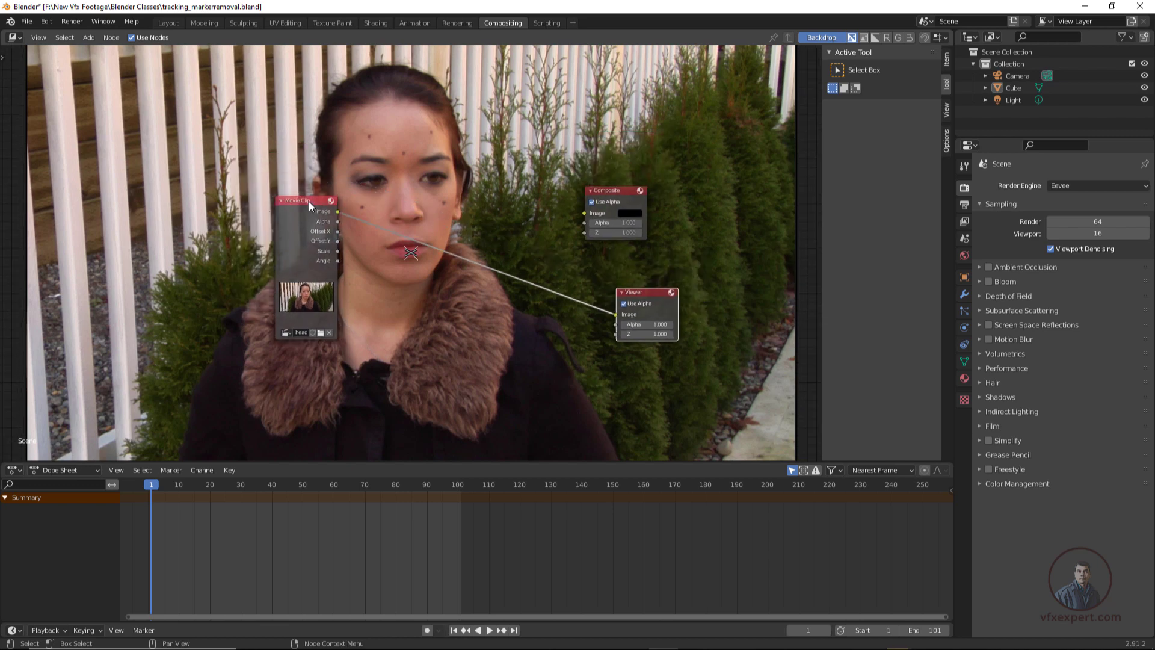
pyautogui.moveTo(309, 200); pyautogui.dragTo(205, 227)
pyautogui.moveTo(640, 188); pyautogui.dragTo(719, 134)
pyautogui.moveTo(654, 288); pyautogui.dragTo(639, 202)
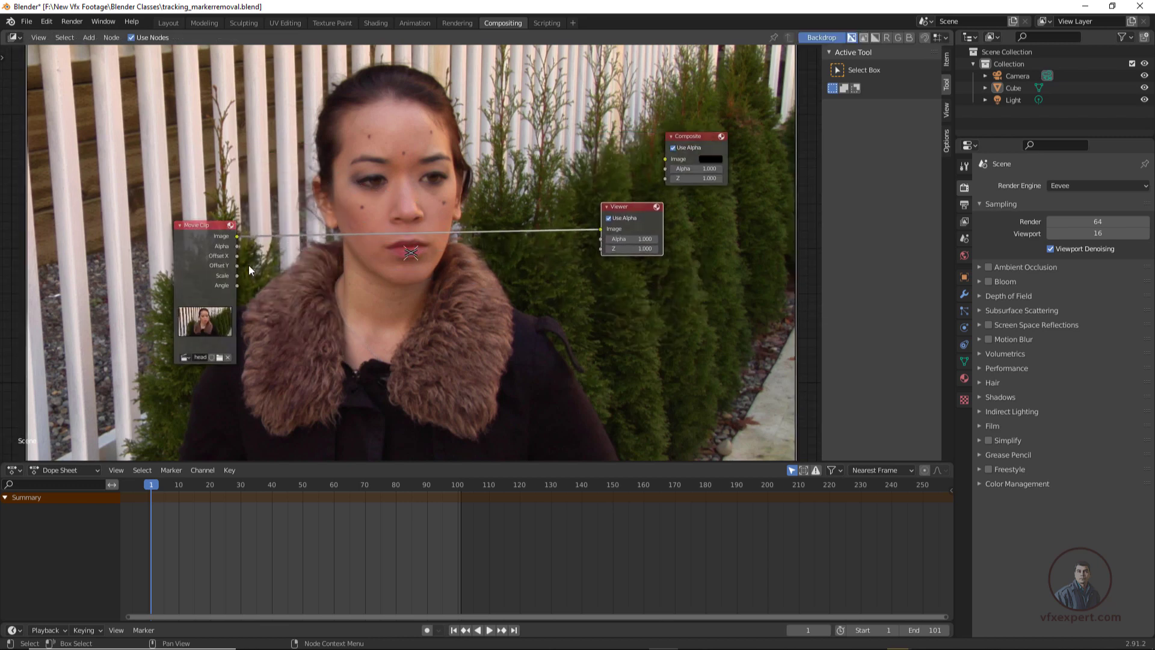
pyautogui.moveTo(210, 229); pyautogui.dragTo(192, 224)
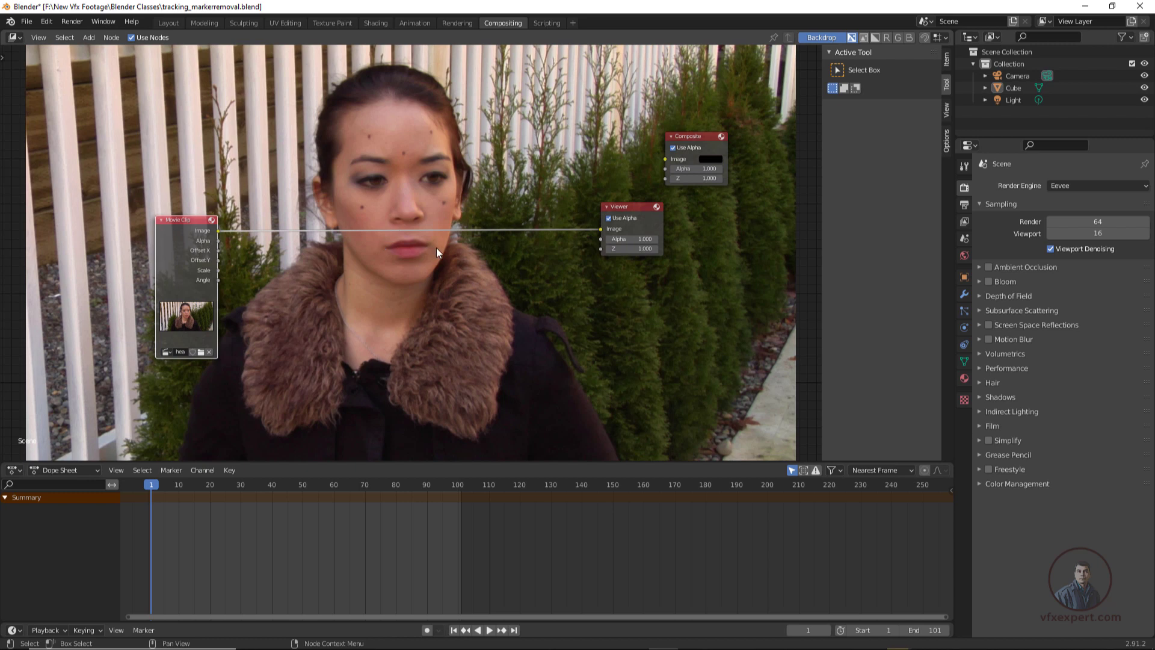
# - Add a Mask node beside the Movie Clip node, below the Viewer link, and assign the existing Mask to it
pyautogui.click(91, 40)
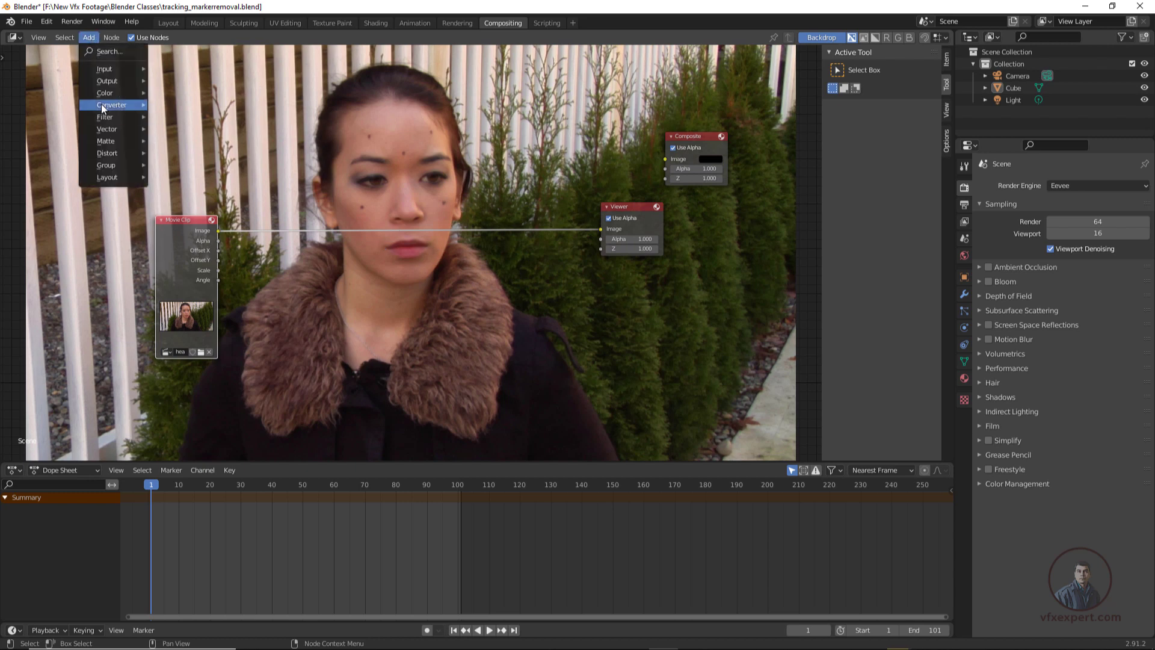
pyautogui.moveTo(114, 70)
pyautogui.click(174, 94)
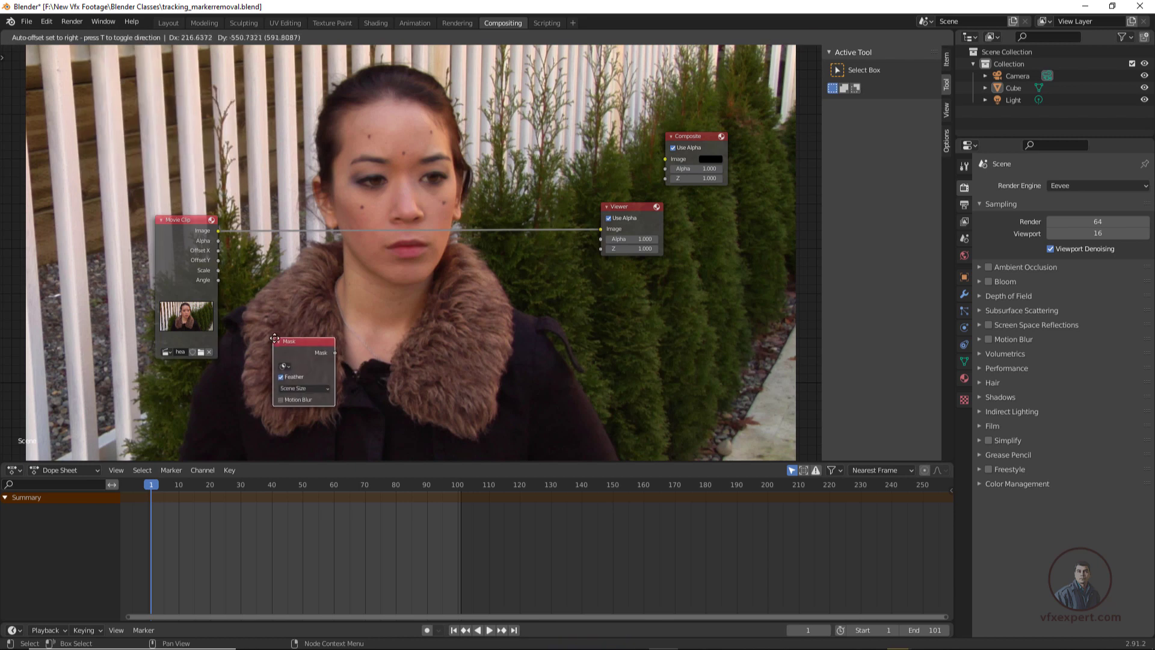
pyautogui.click(298, 290)
pyautogui.scroll(1, 342, 386)
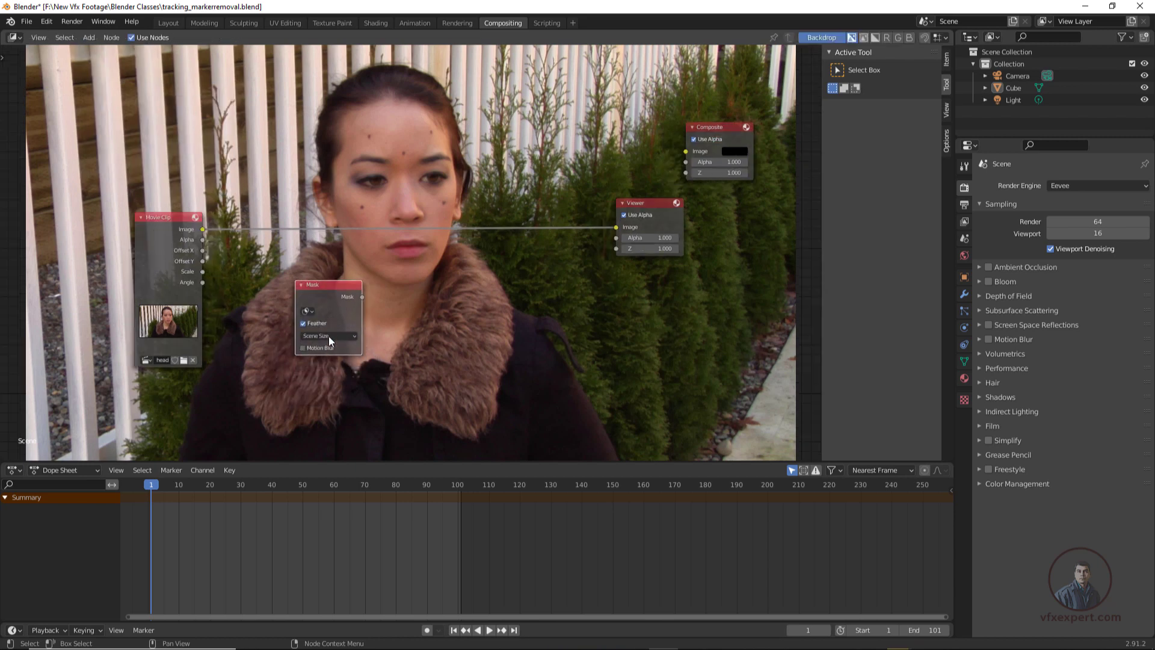
pyautogui.click(312, 310)
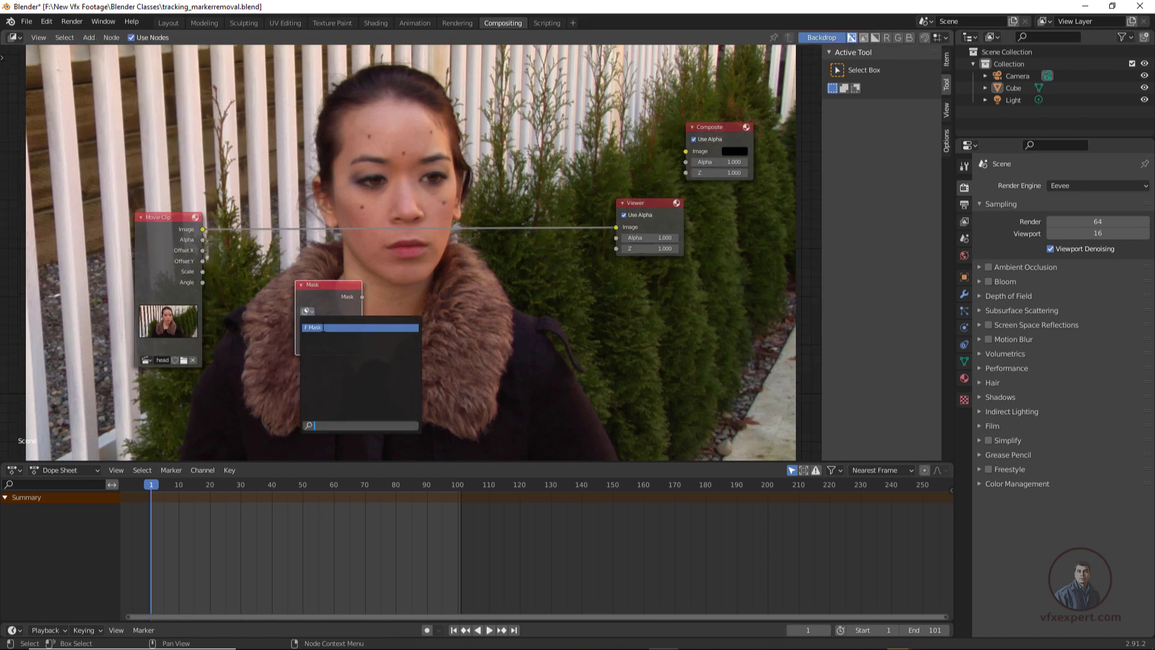
pyautogui.click(323, 327)
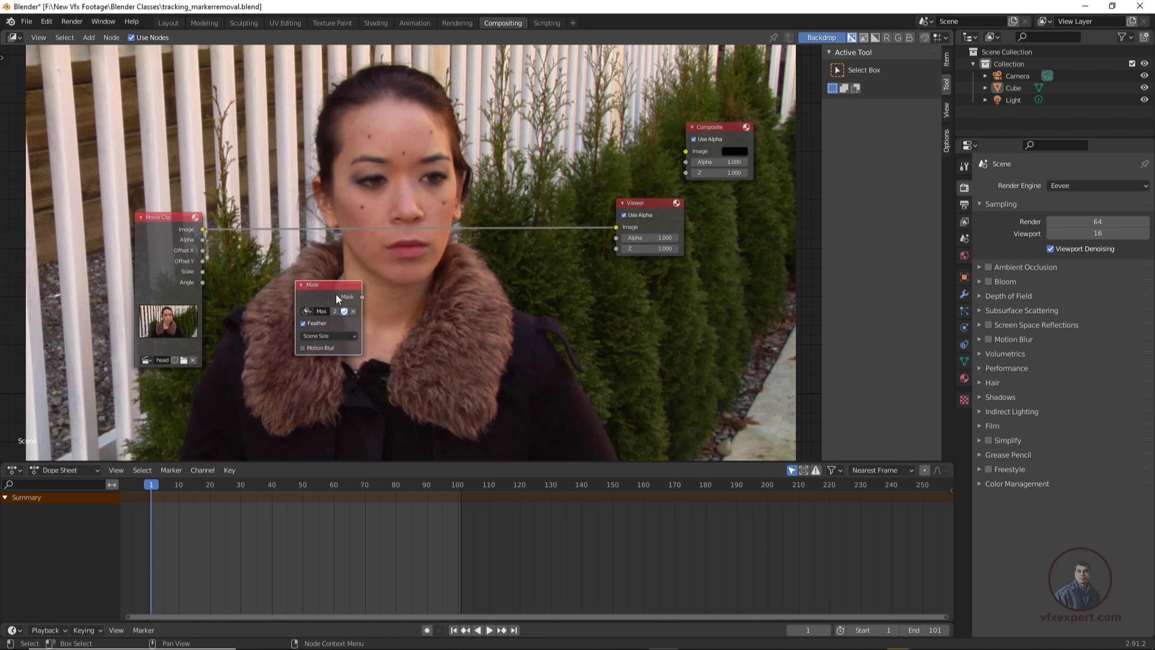
pyautogui.moveTo(339, 286); pyautogui.dragTo(329, 286)
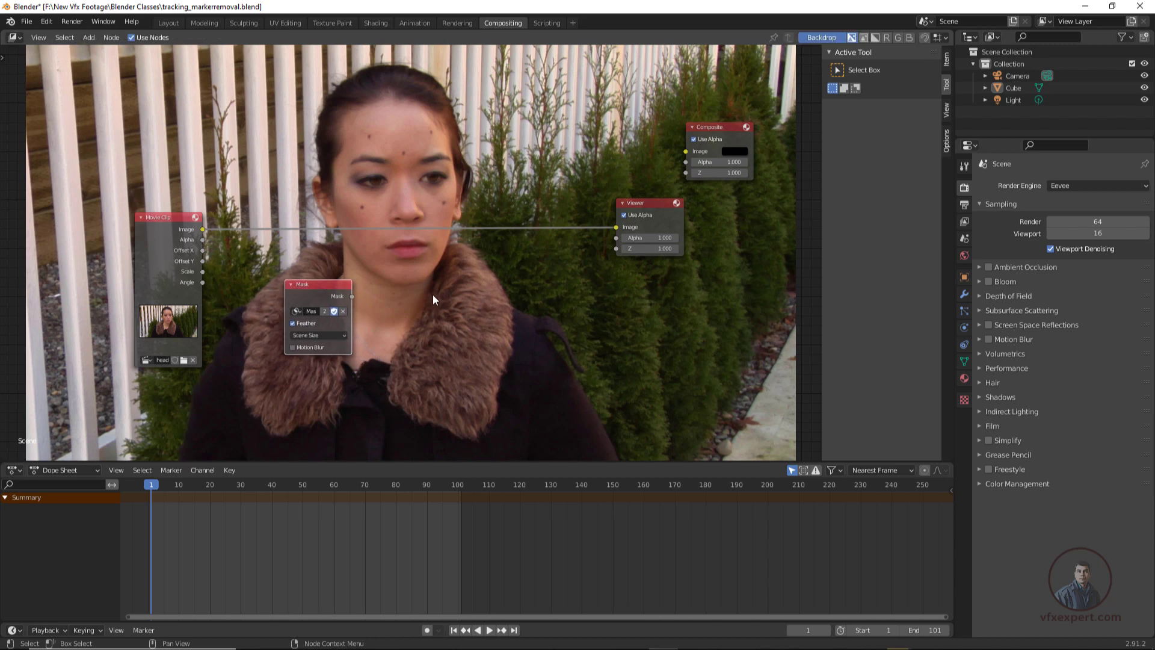
# - Find the Set Alpha node by searching for "set" and place it to the right of the Mask node
pyautogui.click(89, 38)
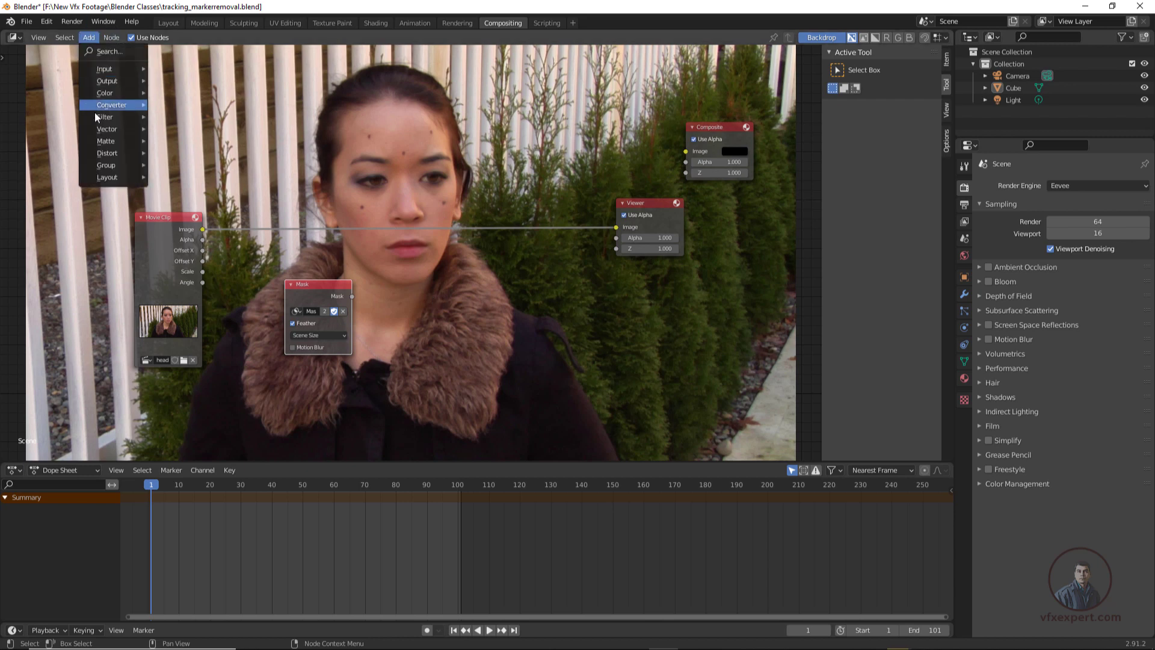
pyautogui.moveTo(114, 69)
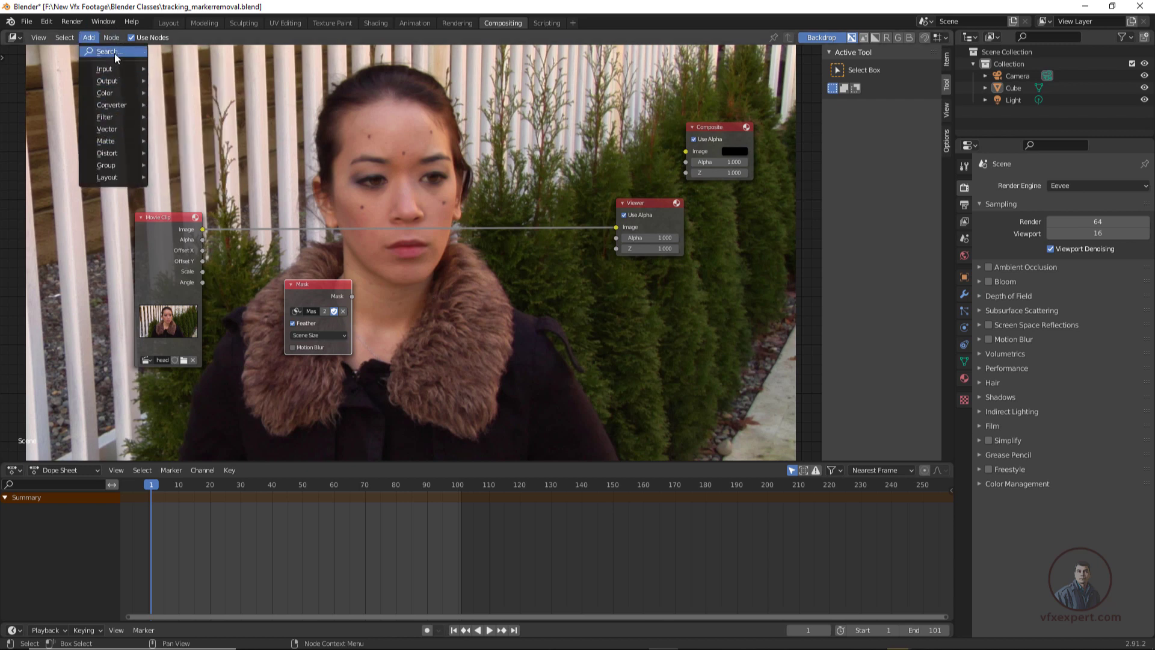
pyautogui.click(120, 52)
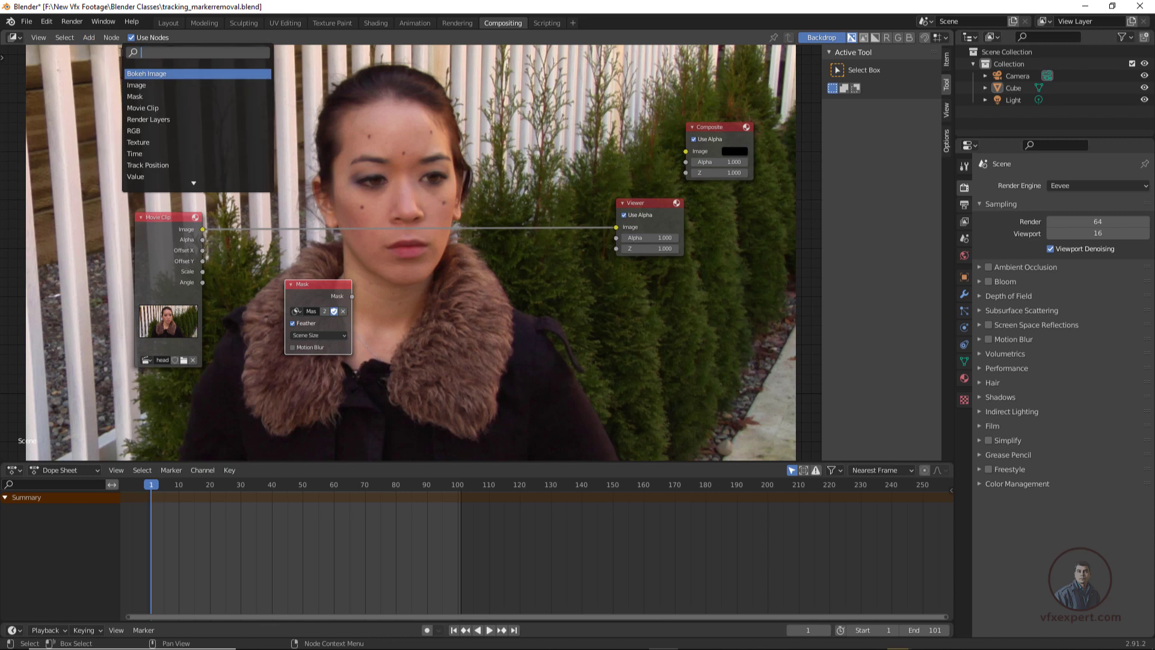
pyautogui.write('set')
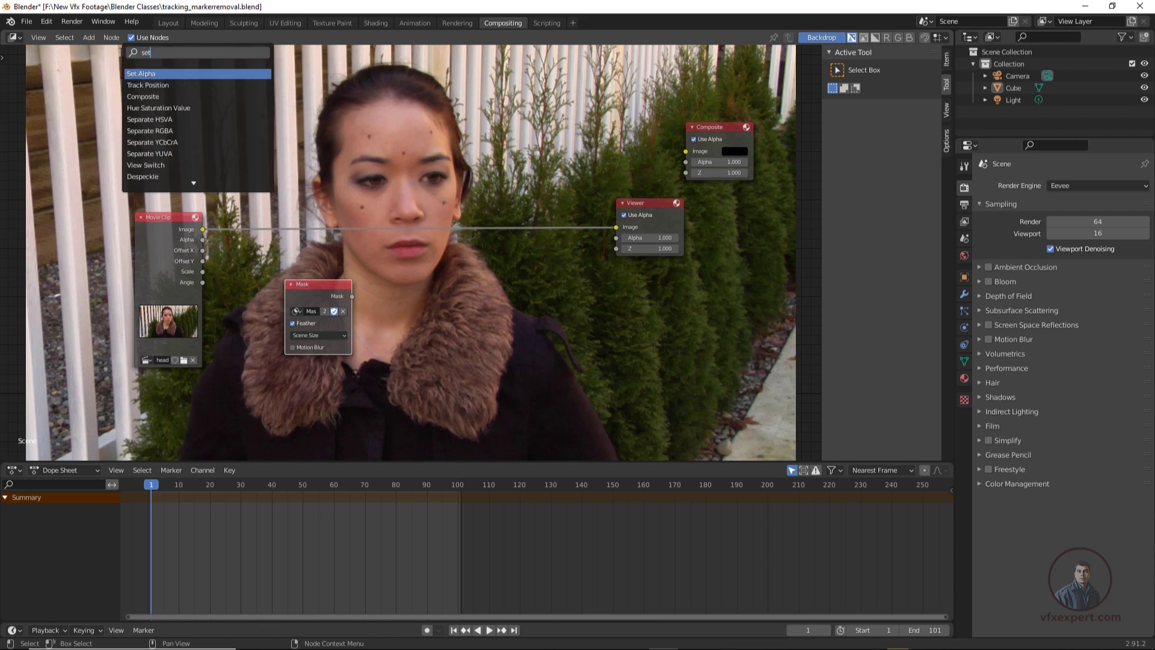
pyautogui.click(154, 73)
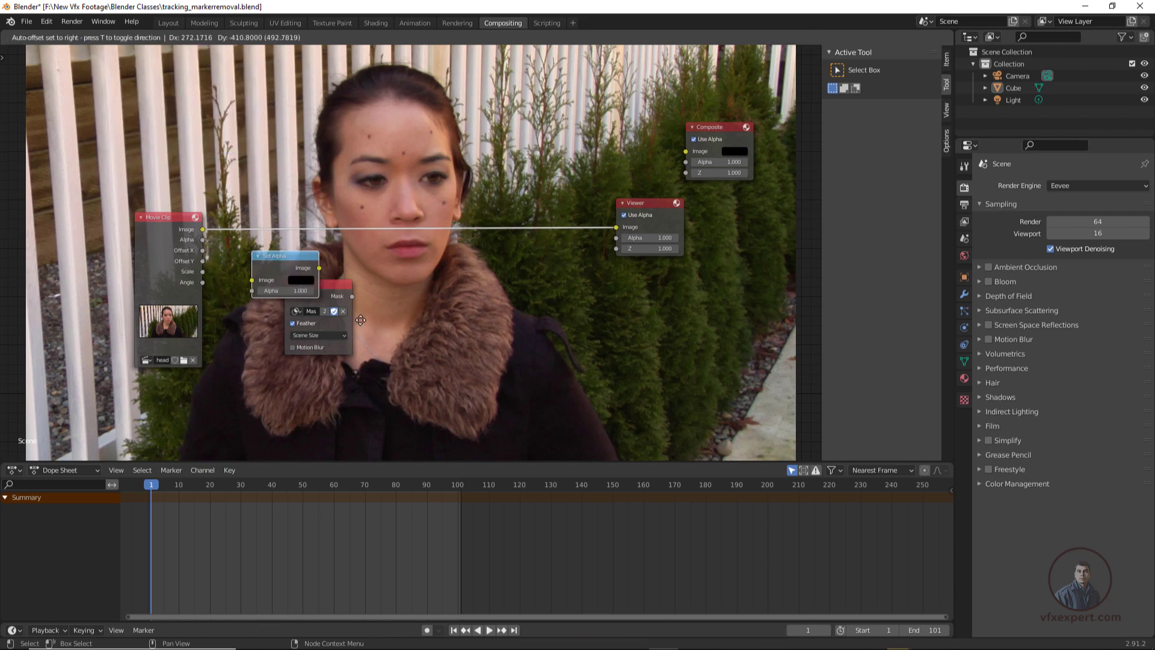
pyautogui.click(516, 351)
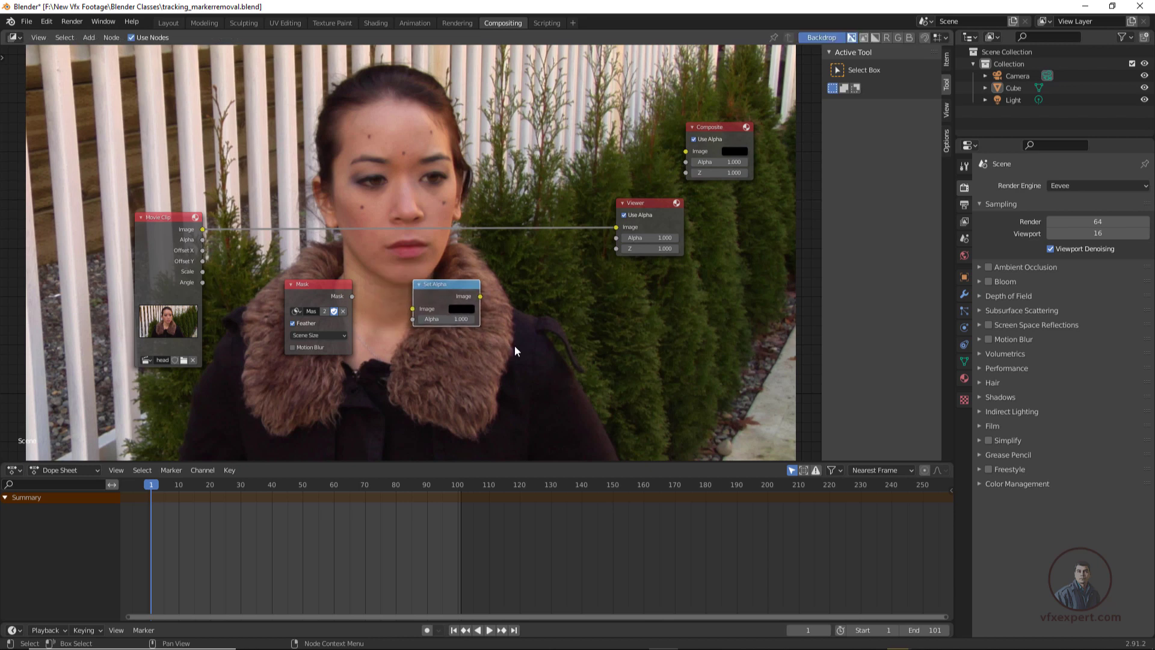
# - Connect the clip's Image and the Mask output to Set Alpha's Image and Alpha inputs, and send Set Alpha's result to the Viewer
pyautogui.scroll(1, 318, 319)
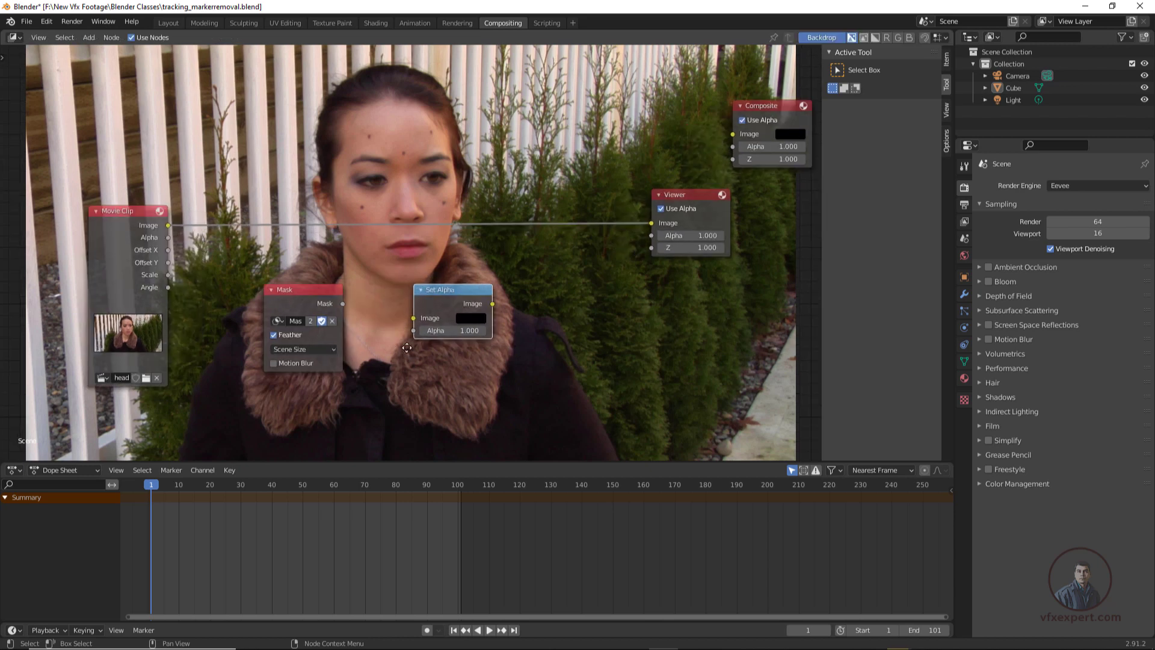
pyautogui.moveTo(407, 347); pyautogui.dragTo(435, 346, button='middle')
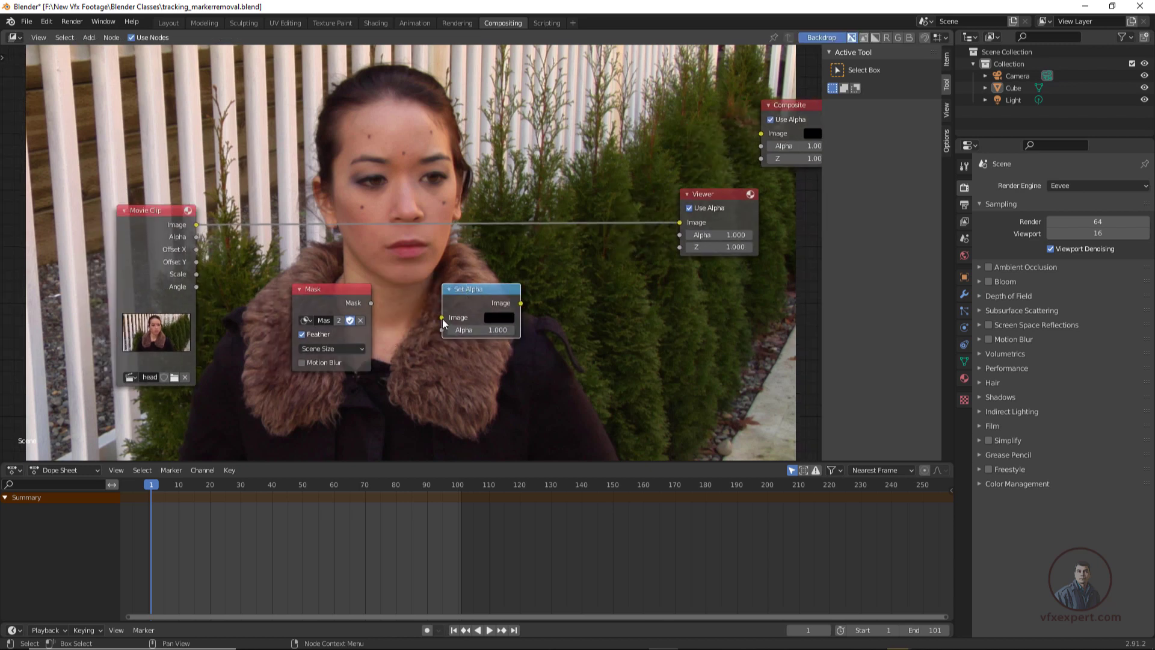
pyautogui.moveTo(443, 330); pyautogui.dragTo(415, 338)
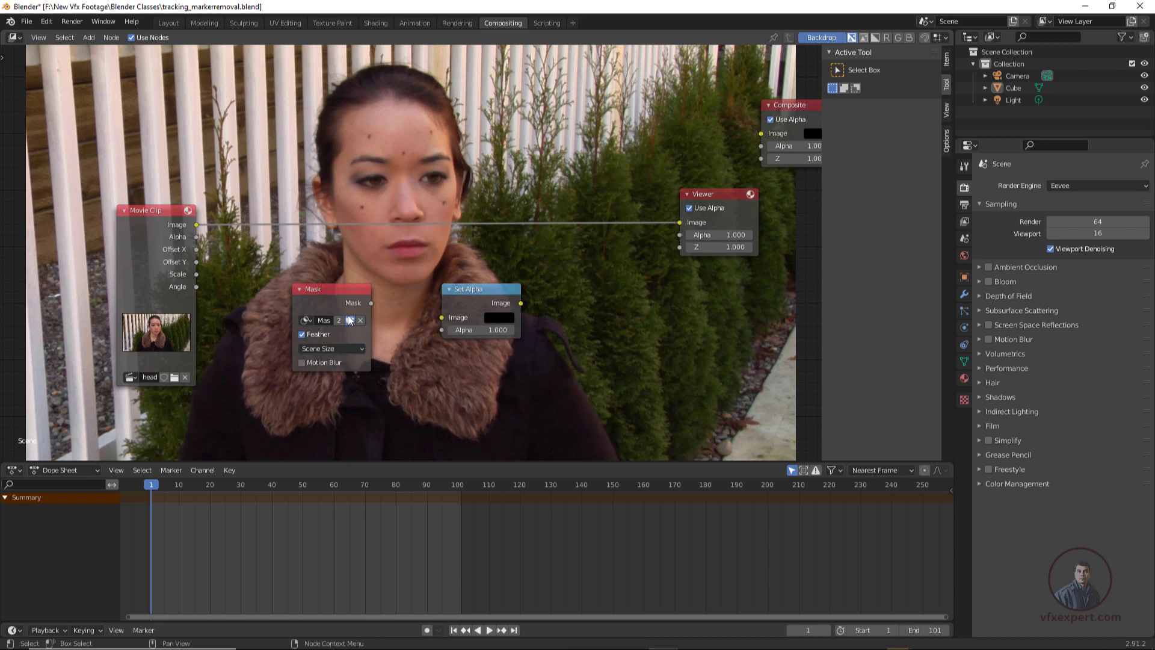
pyautogui.moveTo(358, 293); pyautogui.dragTo(342, 309)
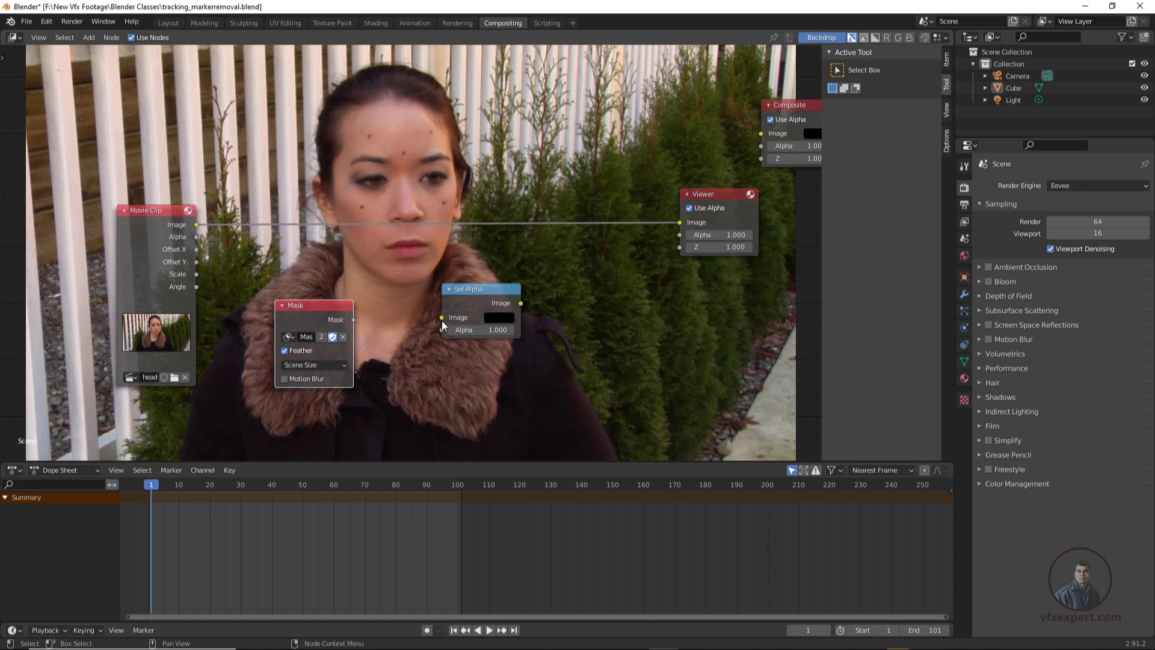
pyautogui.moveTo(480, 293); pyautogui.dragTo(473, 278)
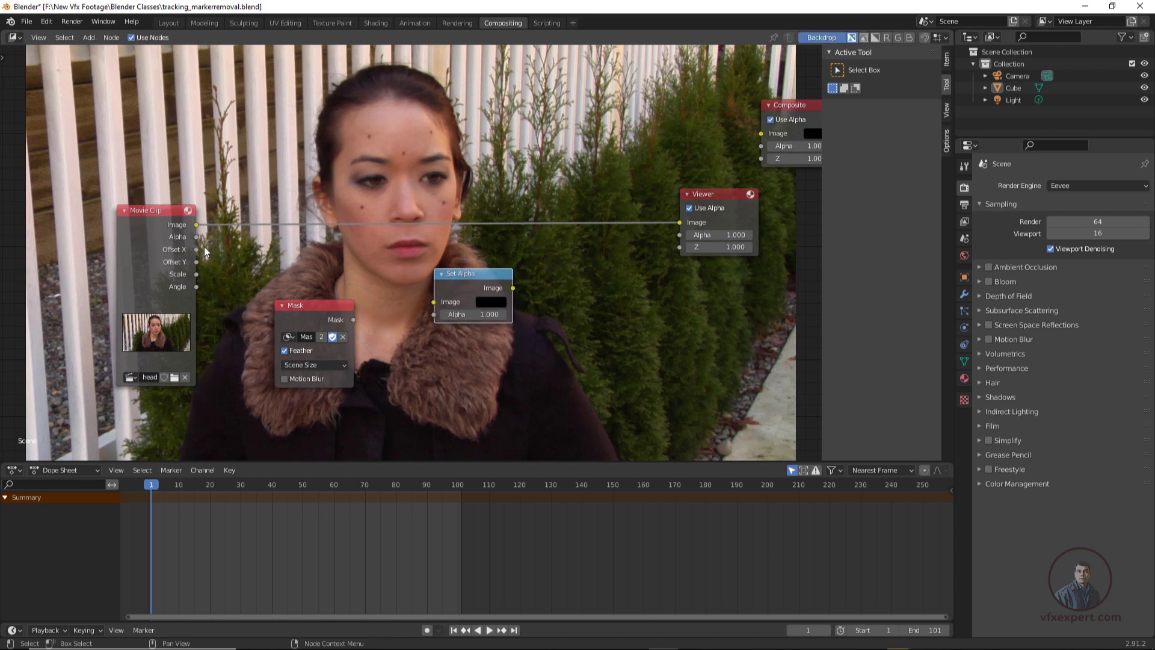
pyautogui.moveTo(196, 224); pyautogui.dragTo(431, 306)
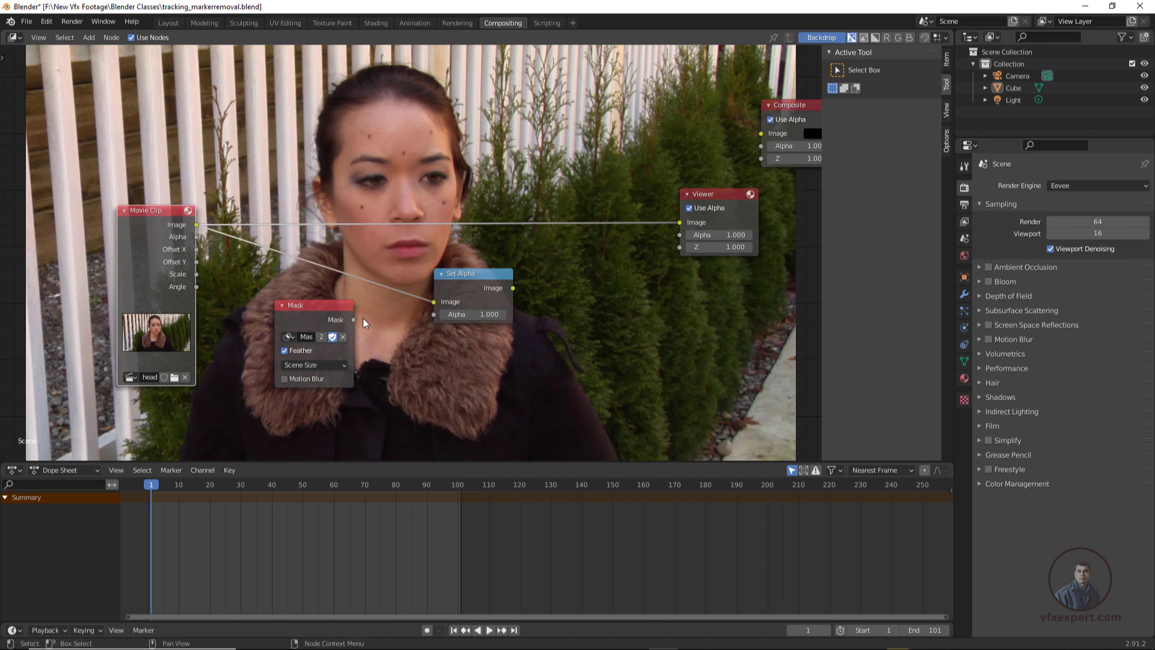
pyautogui.moveTo(354, 319); pyautogui.dragTo(434, 314)
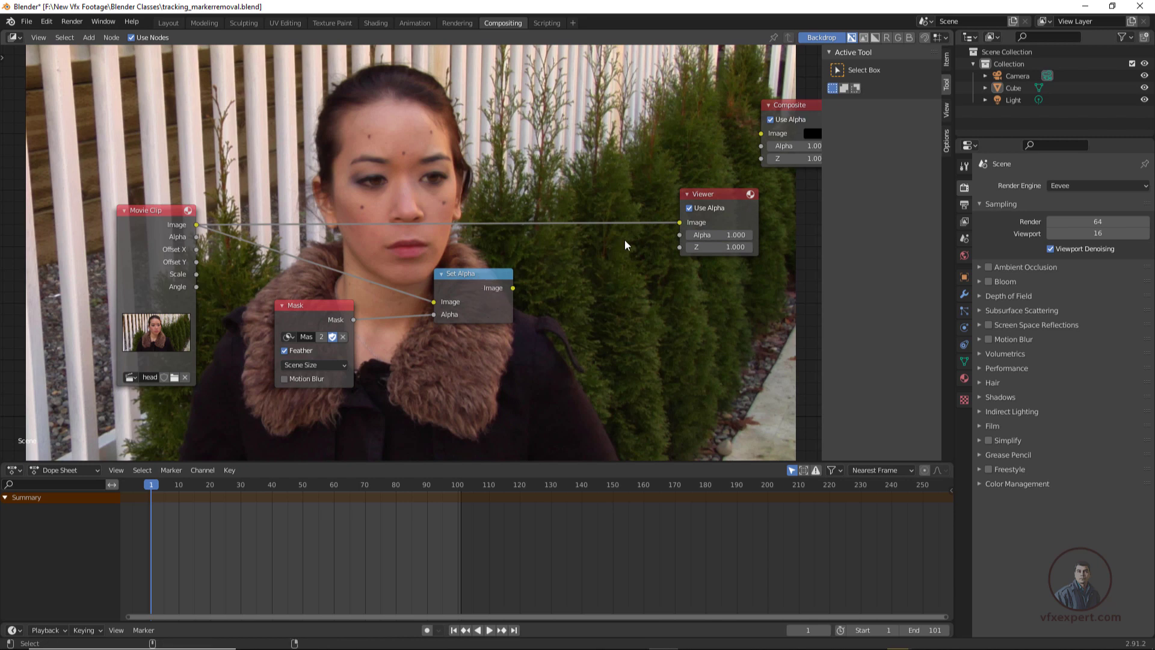
pyautogui.keyDown('ctrl'); pyautogui.keyDown('shift'); pyautogui.click(489, 277); pyautogui.keyUp('shift'); pyautogui.keyUp('ctrl')
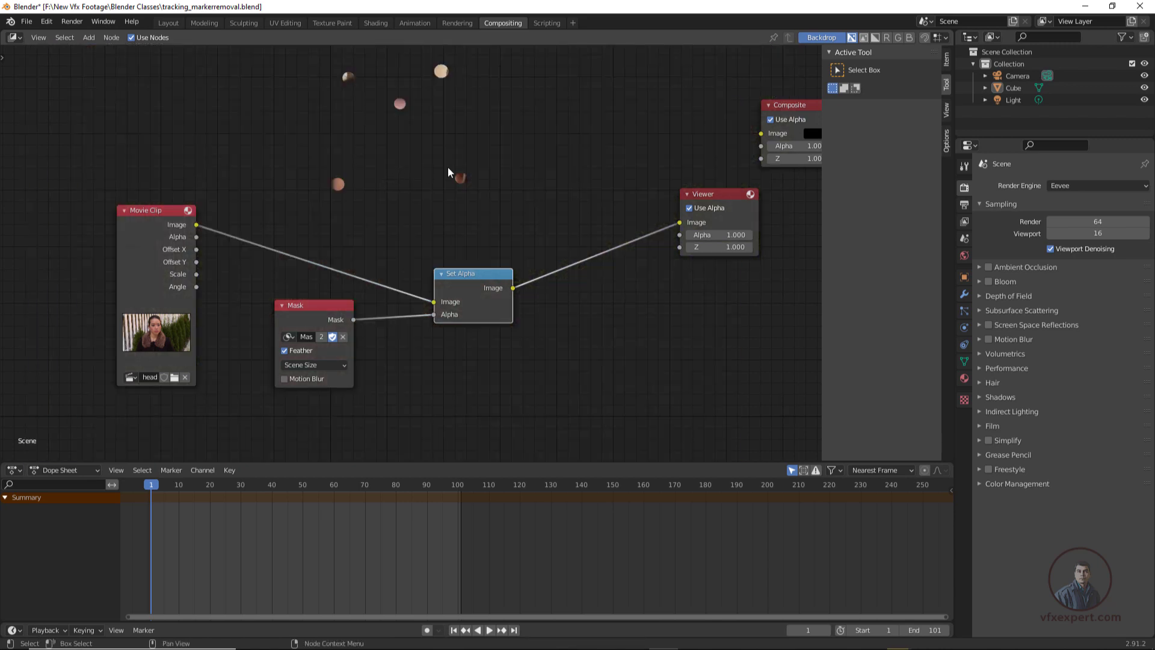
# - Spread the Mask and Set Alpha nodes apart to leave a wide gap between them
pyautogui.scroll(-1, 449, 168)
pyautogui.moveTo(440, 155); pyautogui.dragTo(441, 192, button='middle')
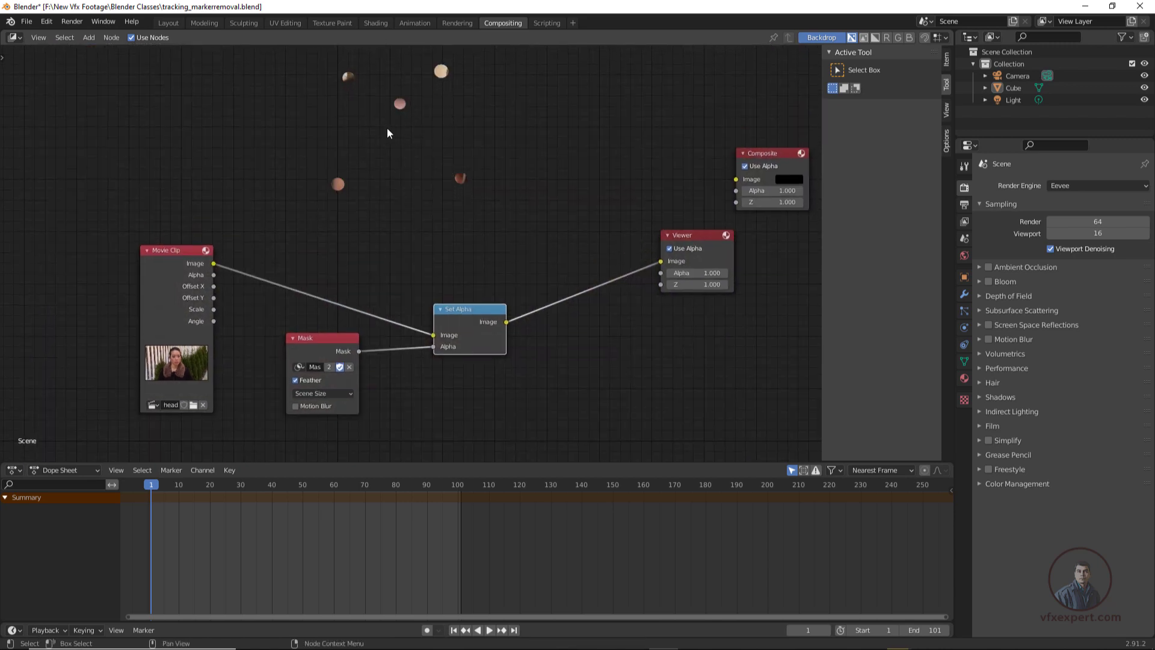
pyautogui.moveTo(322, 341); pyautogui.dragTo(279, 341)
pyautogui.moveTo(481, 306); pyautogui.dragTo(532, 282)
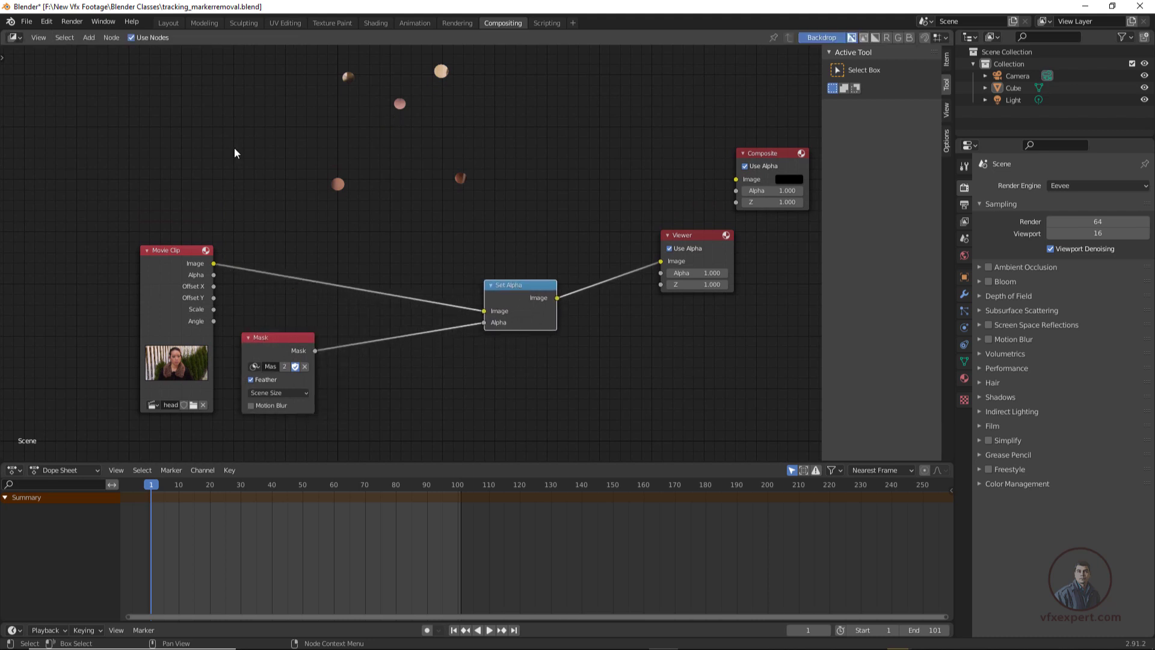
# - Insert an Invert node into the link between the Mask node and Set Alpha's Alpha input
pyautogui.click(89, 38)
pyautogui.moveTo(115, 91)
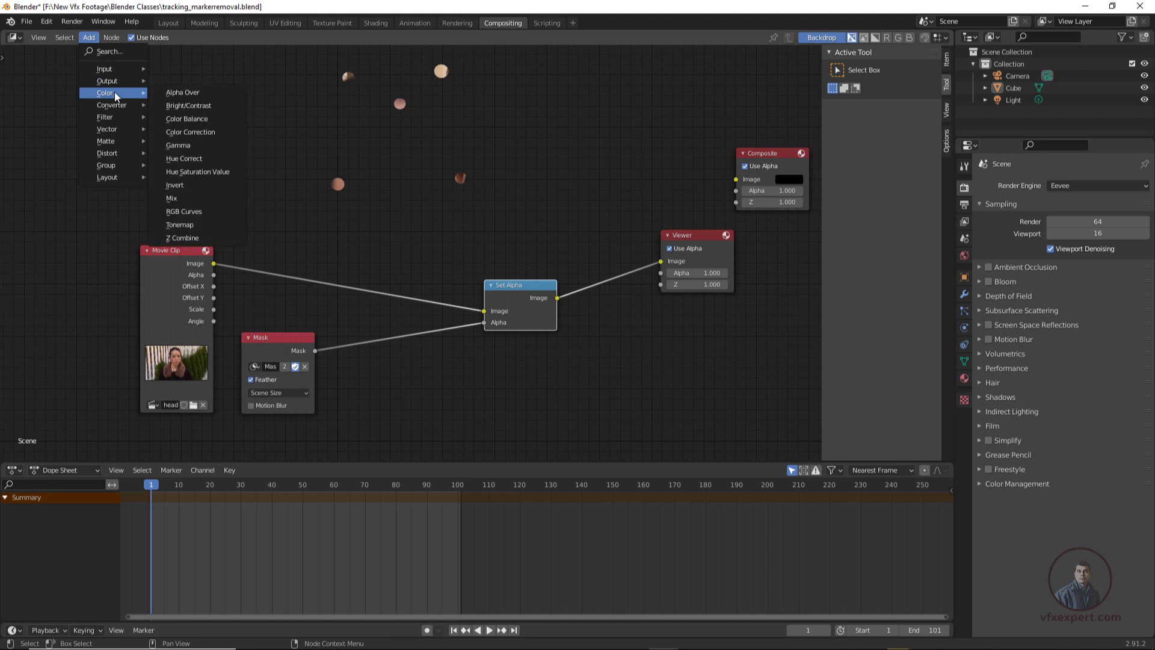
pyautogui.click(180, 185)
pyautogui.click(367, 336)
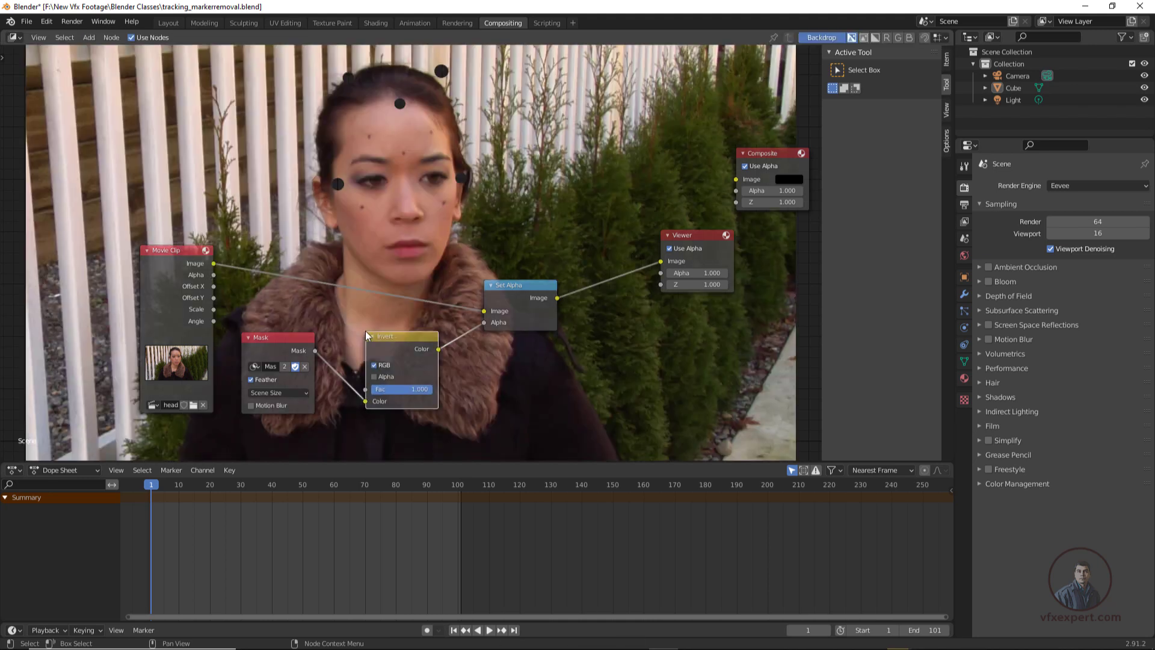
pyautogui.scroll(-2, 439, 218)
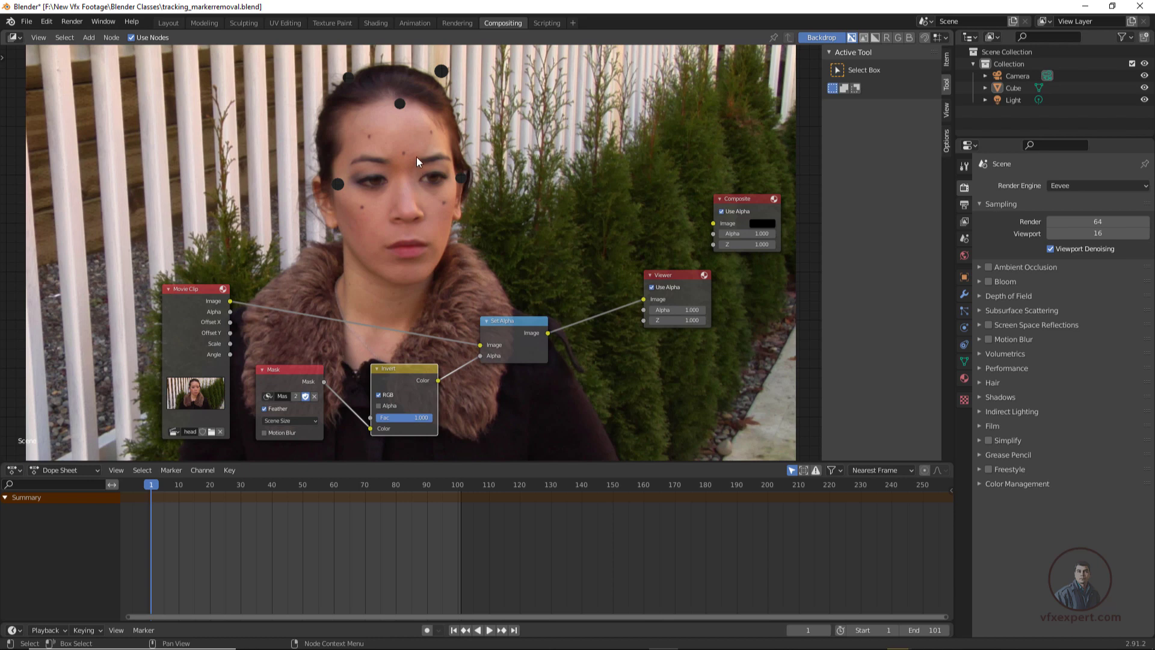
# - Load the head clip in the Movie Clip Editor to check its resolution, show the scene's output dimensions, and return to the Compositor
pyautogui.click(17, 37)
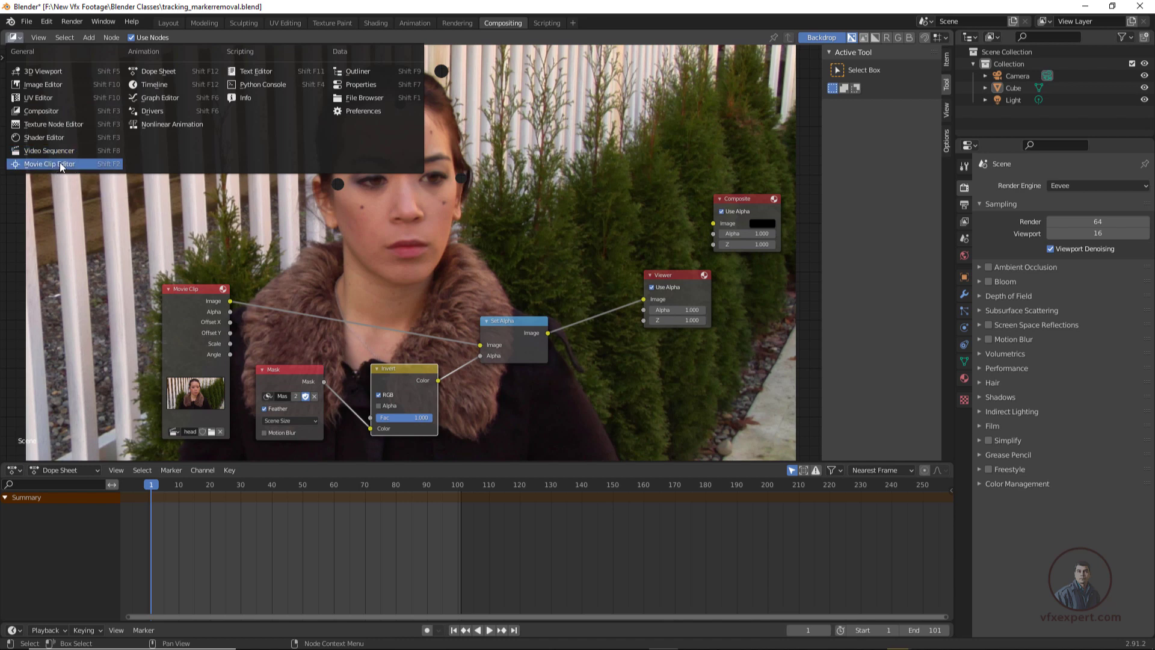
pyautogui.click(60, 163)
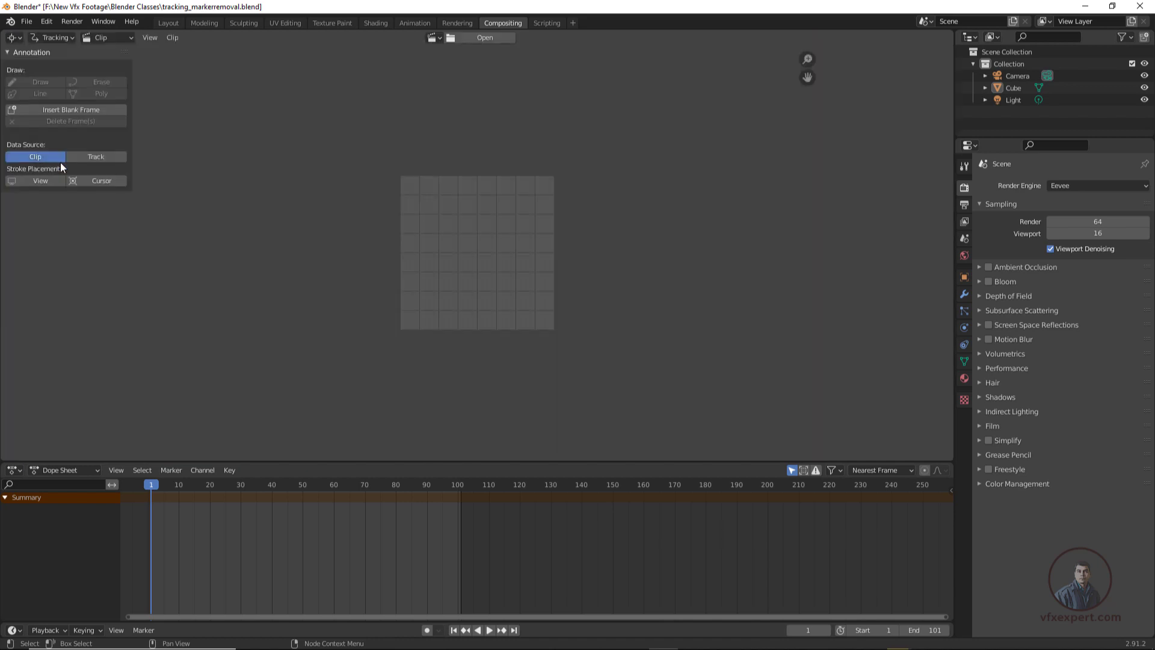
pyautogui.click(439, 37)
pyautogui.click(449, 56)
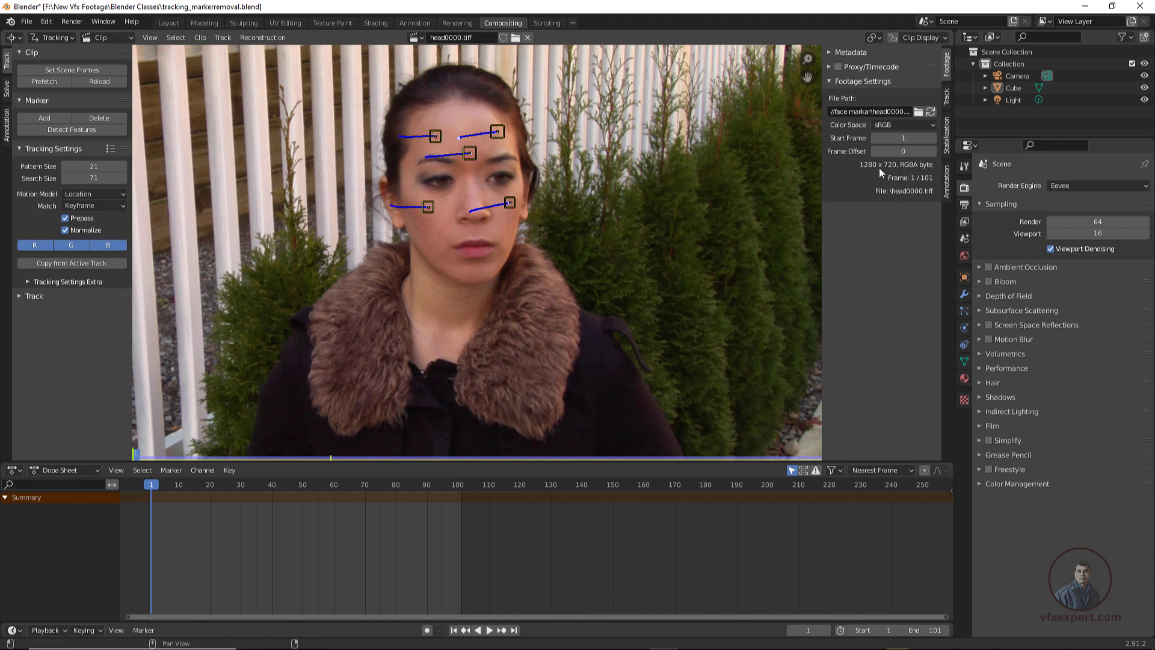
pyautogui.click(965, 205)
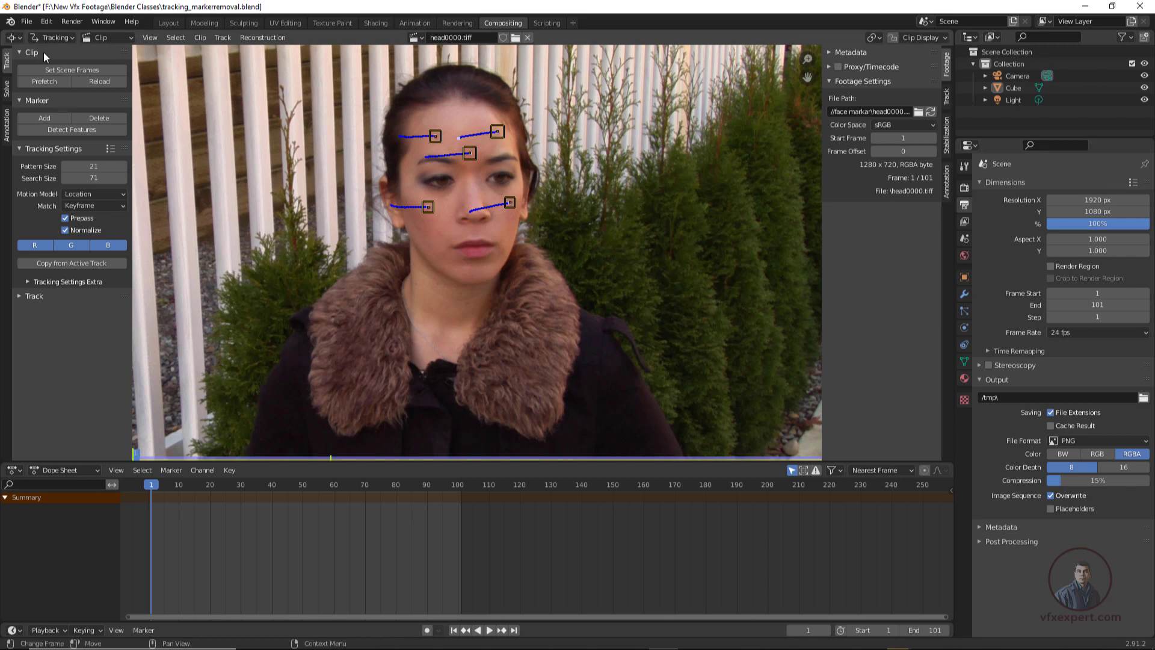
pyautogui.click(19, 36)
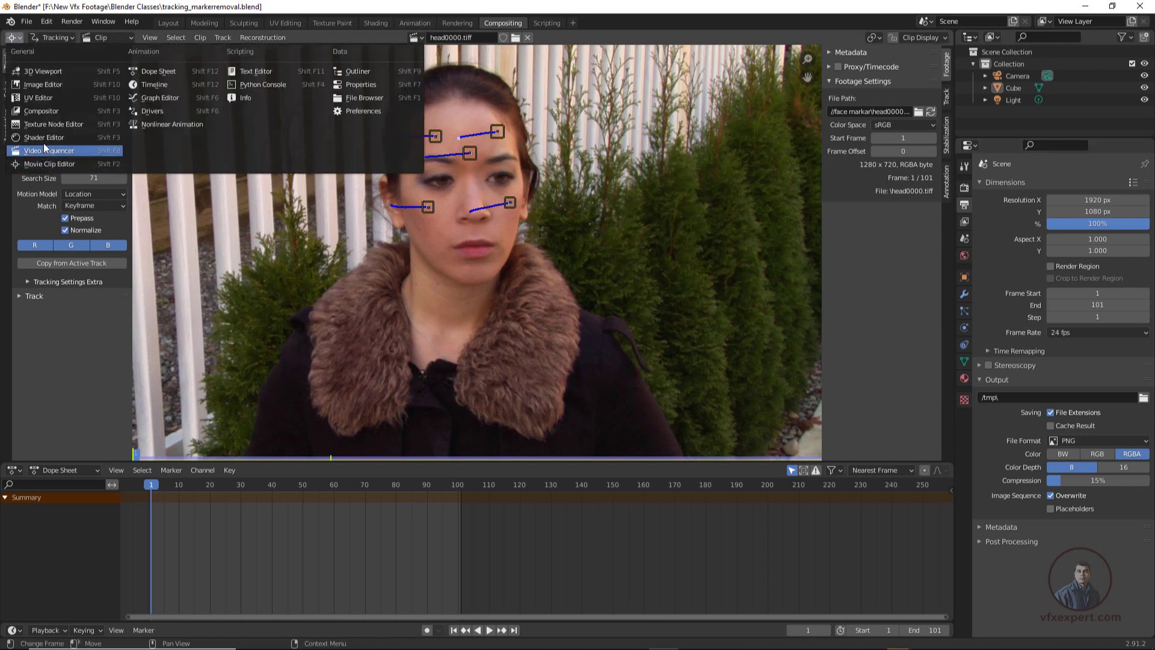
pyautogui.click(46, 111)
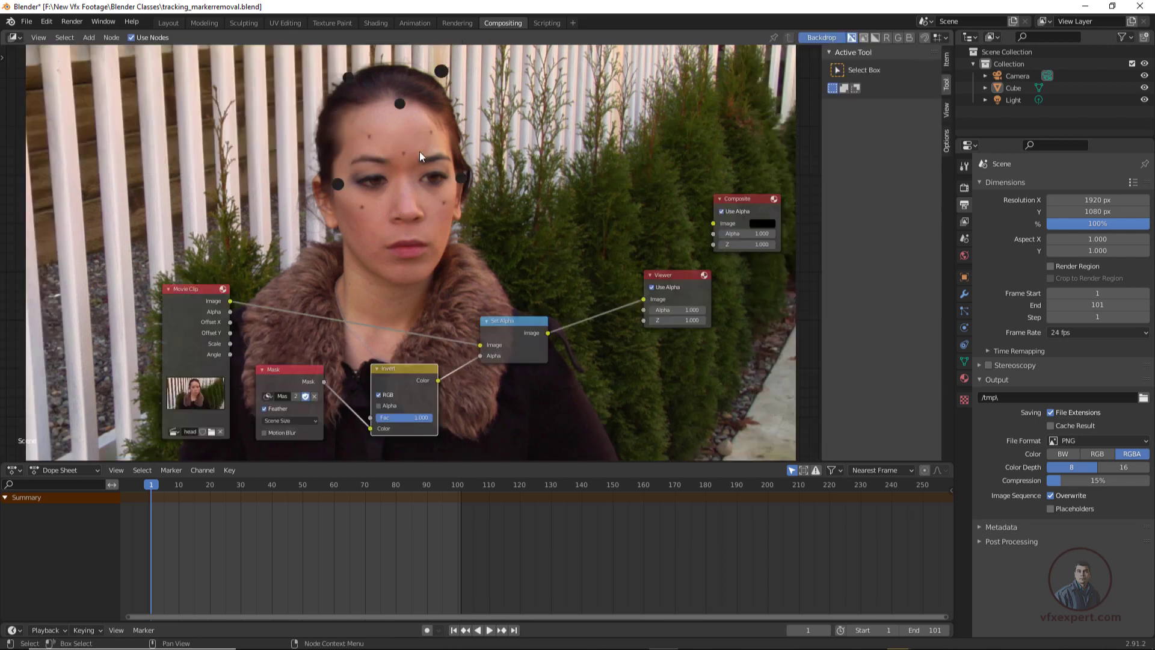
# - Set the output resolution to 1280 px in X and 720 px in Y
pyautogui.click(1089, 201)
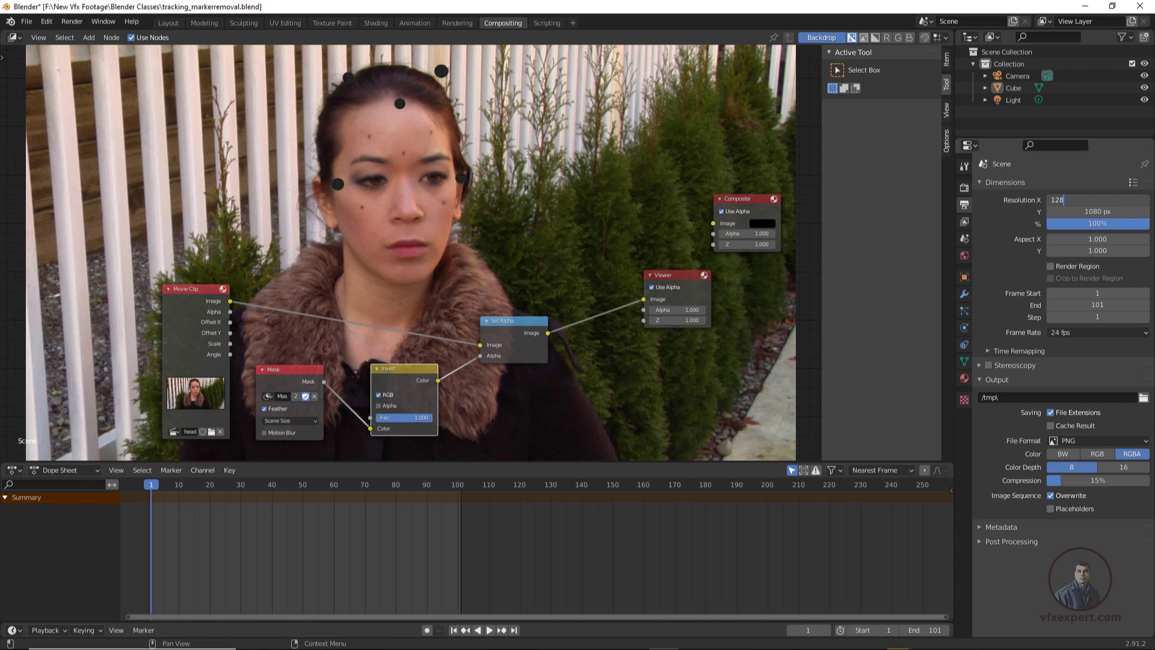
pyautogui.press('Return')
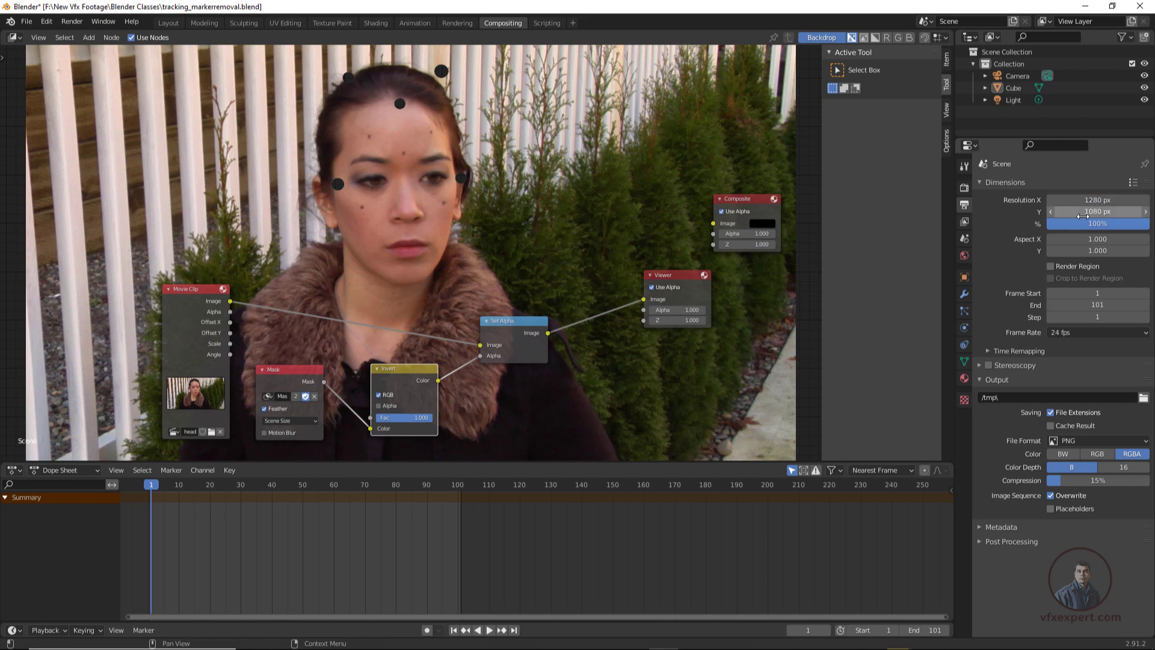
pyautogui.click(1083, 212)
pyautogui.write('7')
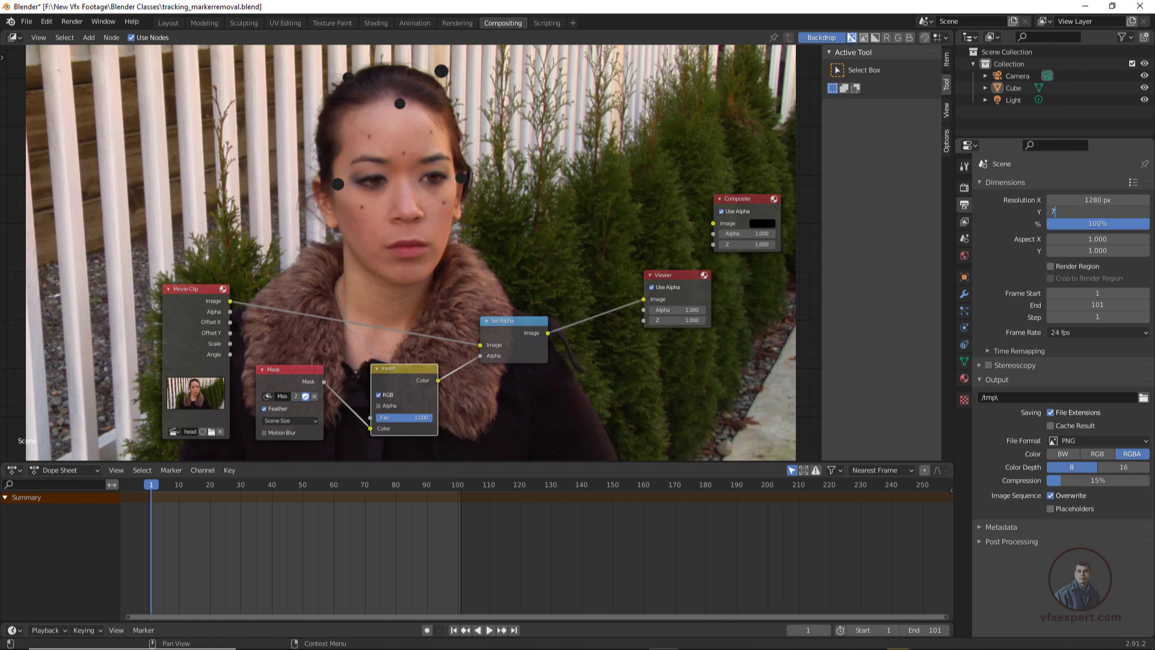
pyautogui.write('20')
pyautogui.press('Return')
# - Check the mask alignment on the face at frames 8, 31 and 49, and return to frame 1
pyautogui.moveTo(161, 491); pyautogui.dragTo(173, 492)
pyautogui.scroll(1, 398, 157)
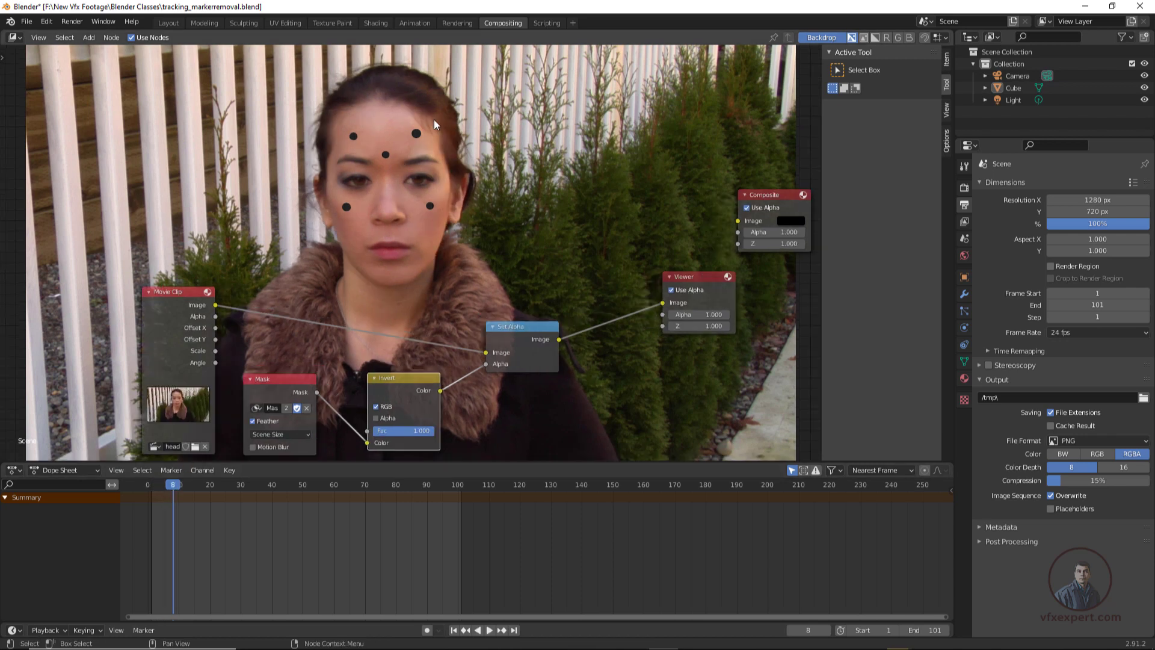
pyautogui.moveTo(183, 491); pyautogui.dragTo(243, 492)
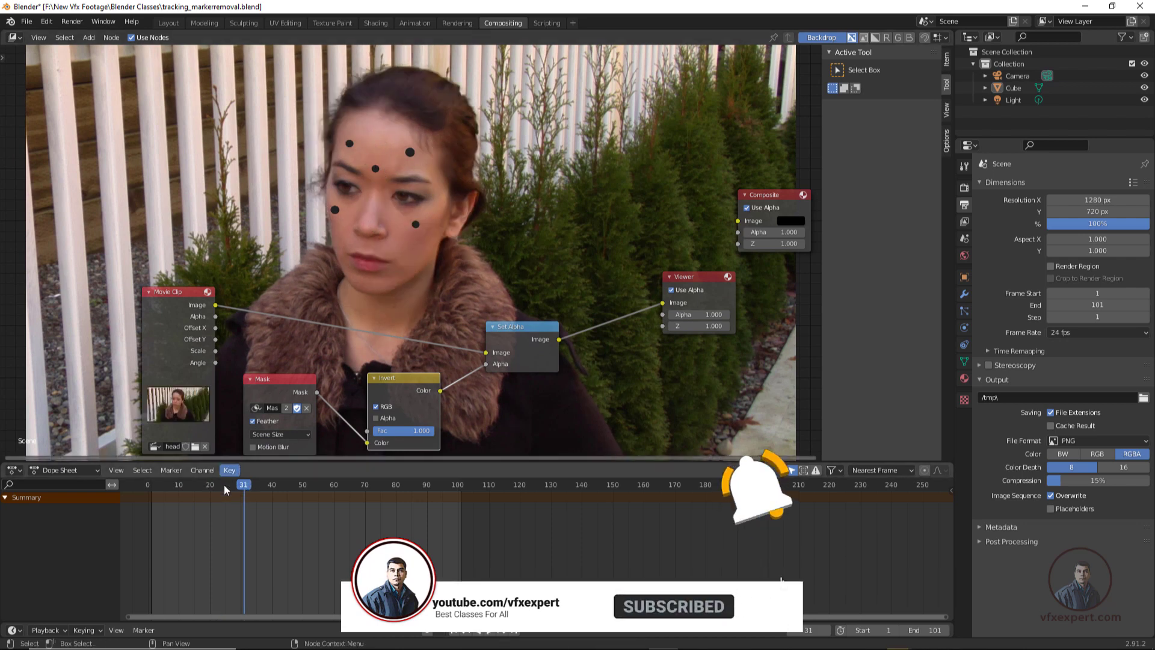
pyautogui.moveTo(246, 487); pyautogui.dragTo(300, 487)
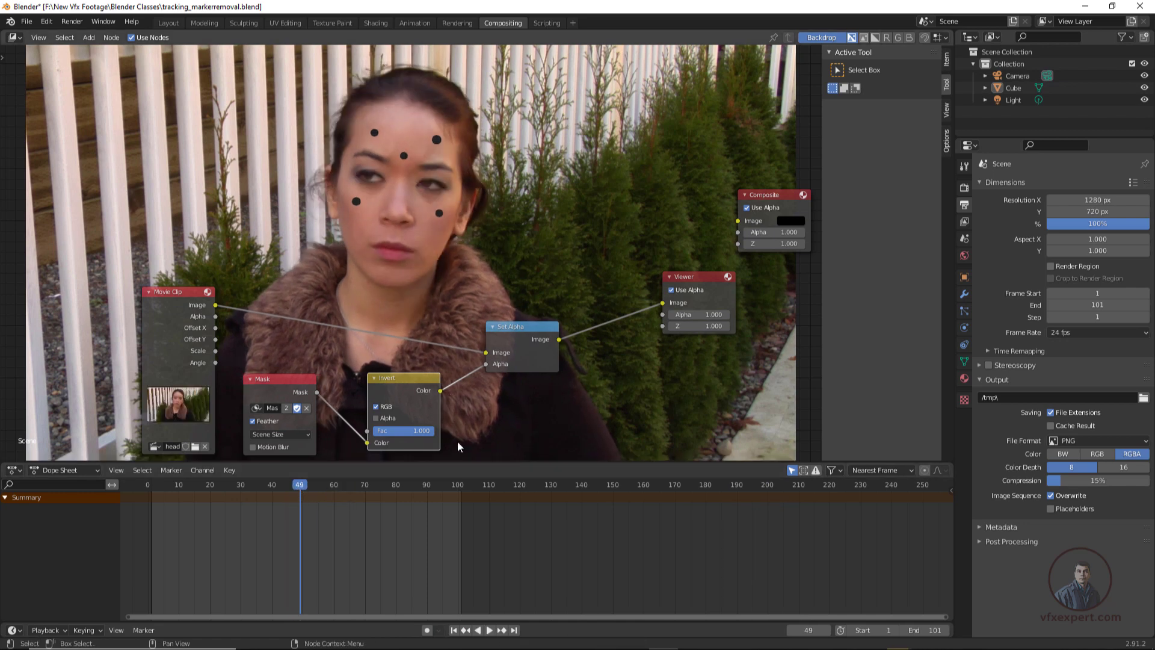
pyautogui.click(454, 630)
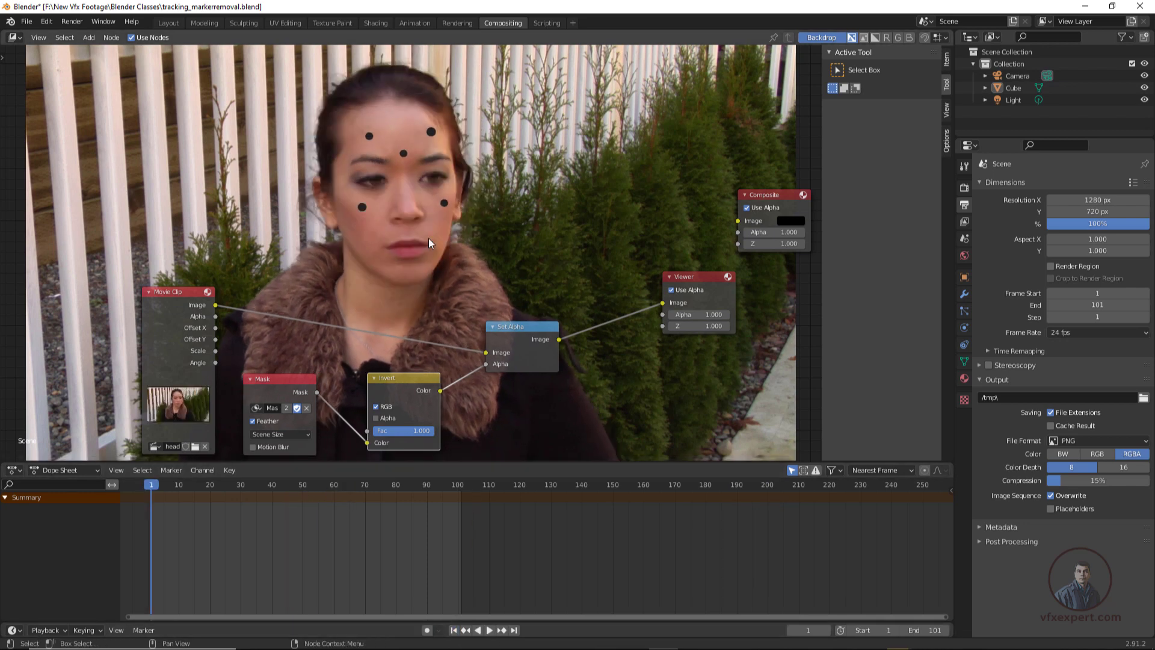
# - Move the Composite and Viewer nodes farther from Set Alpha to leave room for another node between Set Alpha and Viewer
pyautogui.scroll(-2, 428, 237)
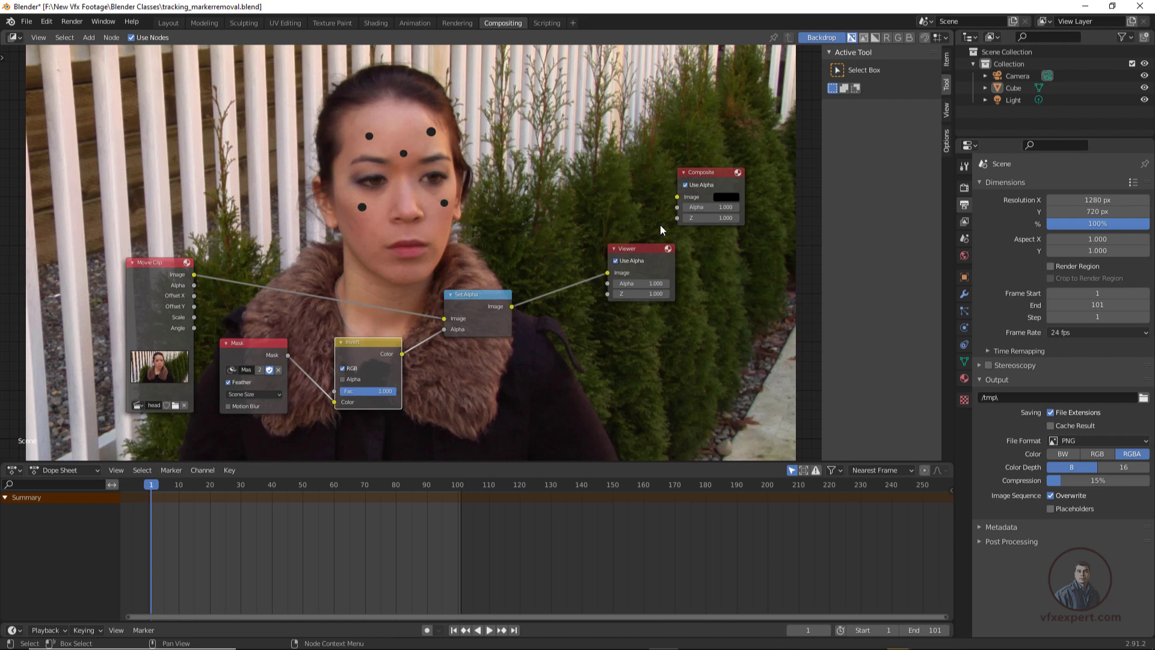
pyautogui.moveTo(706, 171); pyautogui.dragTo(767, 140)
pyautogui.moveTo(636, 251); pyautogui.dragTo(667, 260)
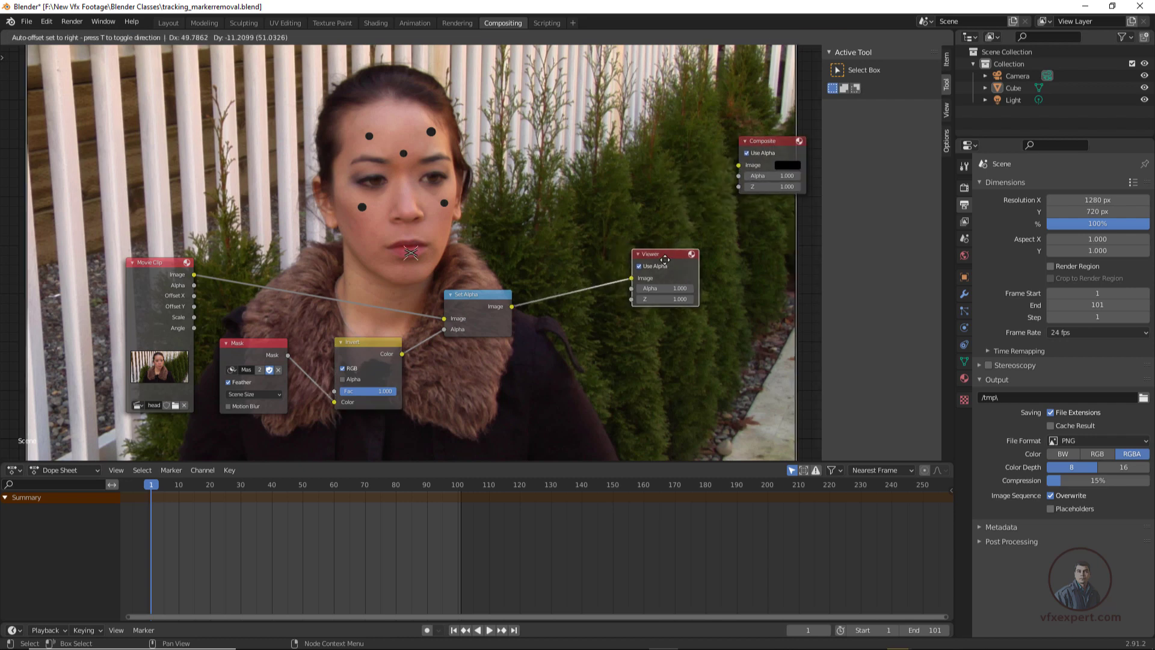
pyautogui.moveTo(495, 297); pyautogui.dragTo(481, 293)
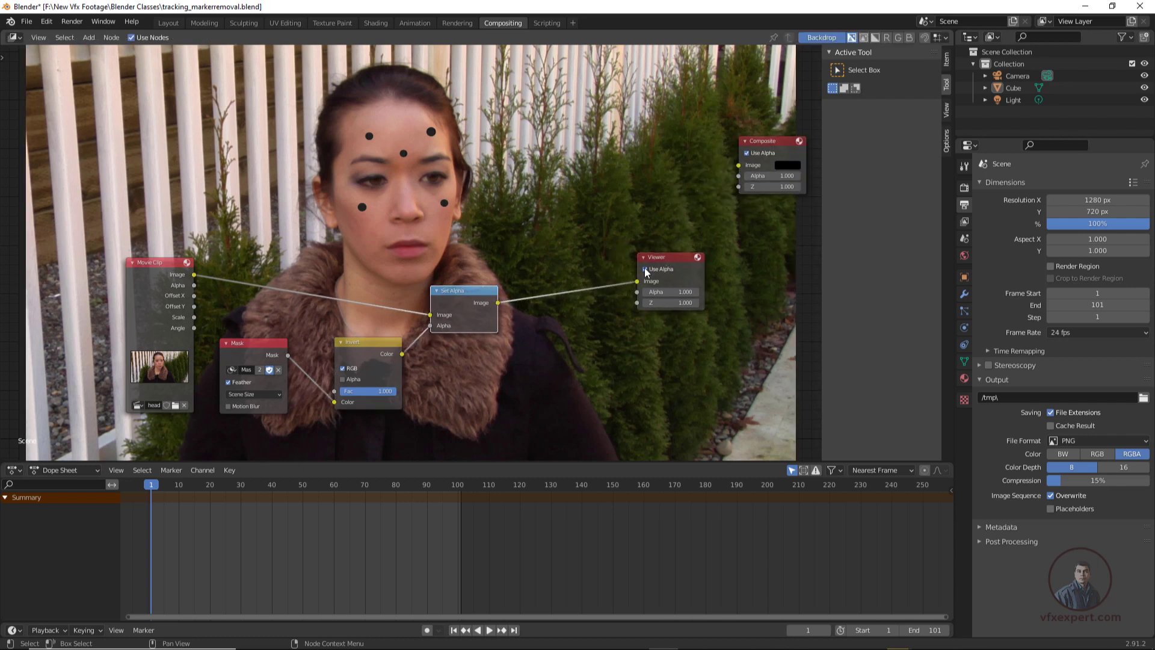
pyautogui.moveTo(665, 257); pyautogui.dragTo(672, 274)
pyautogui.scroll(-1, 493, 319)
pyautogui.moveTo(493, 318); pyautogui.dragTo(449, 279, button='middle')
# - Find the Inpaint node by searching for "inp" and insert it into the link between Set Alpha and Viewer
pyautogui.click(89, 38)
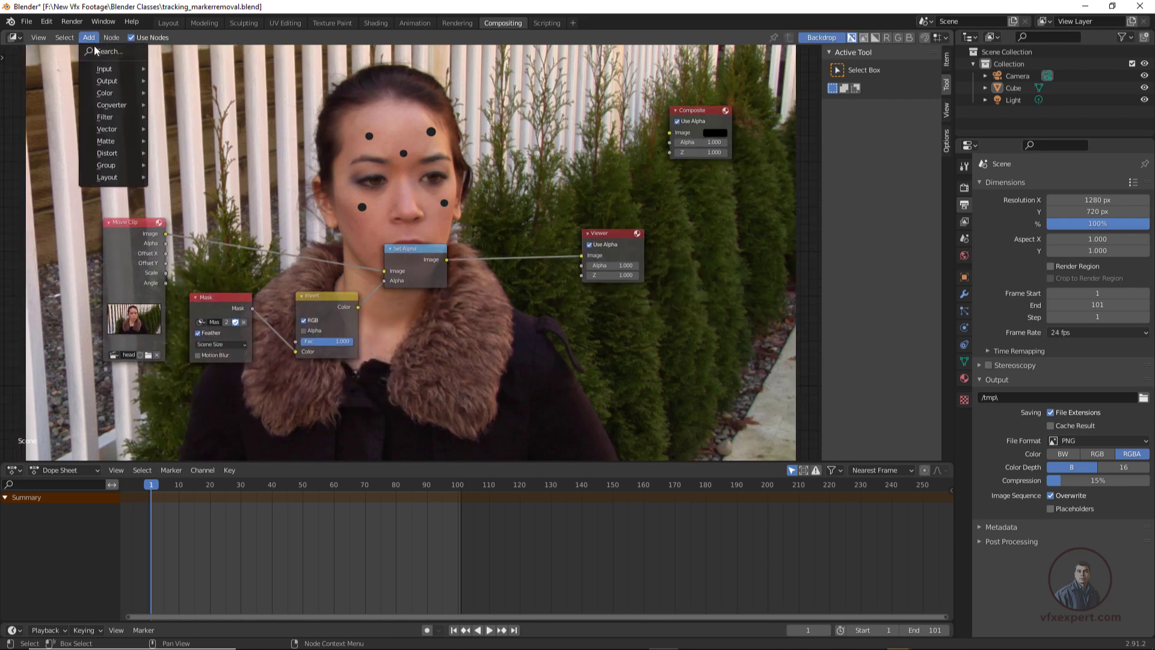
pyautogui.click(100, 51)
pyautogui.write('inp')
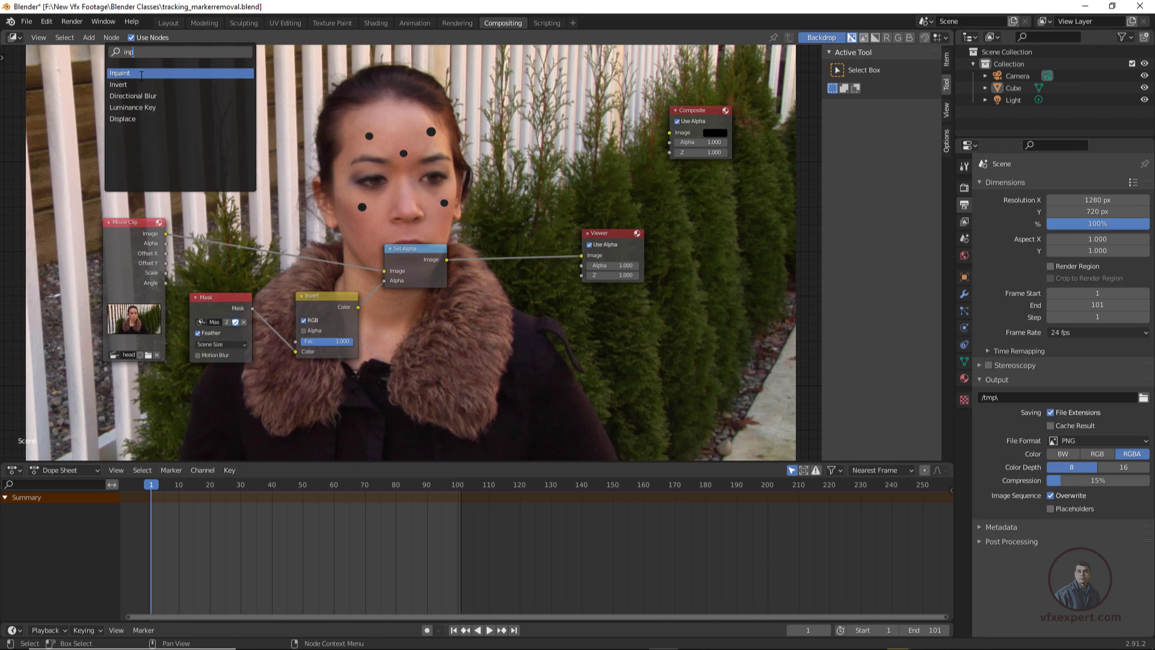
pyautogui.click(142, 73)
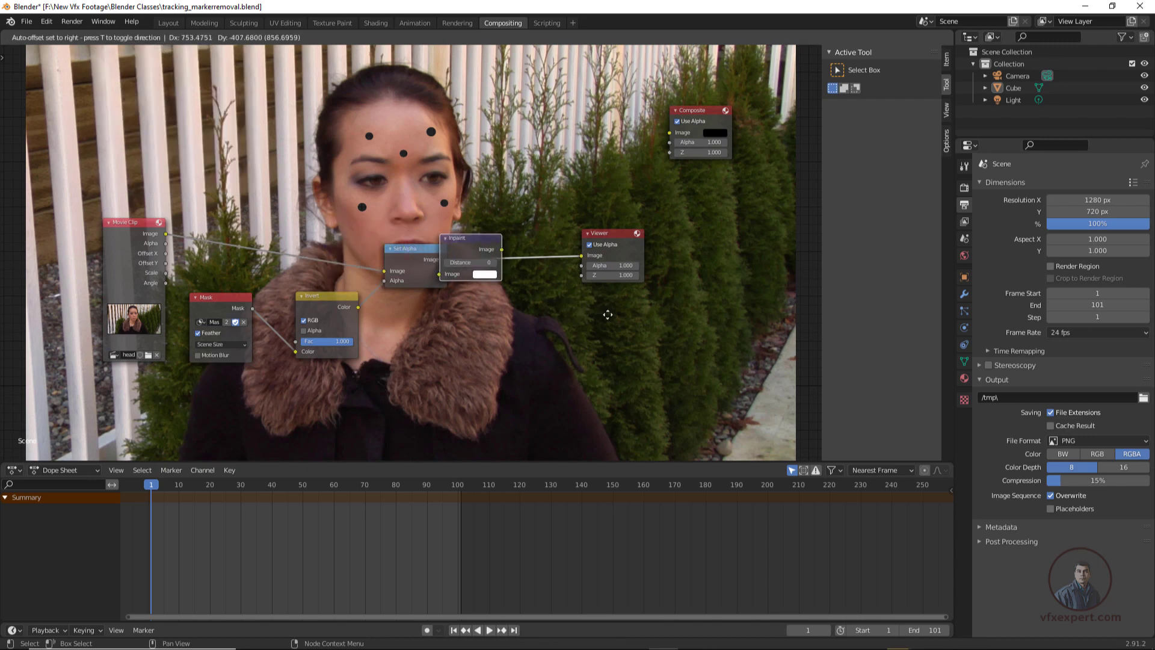
pyautogui.click(651, 323)
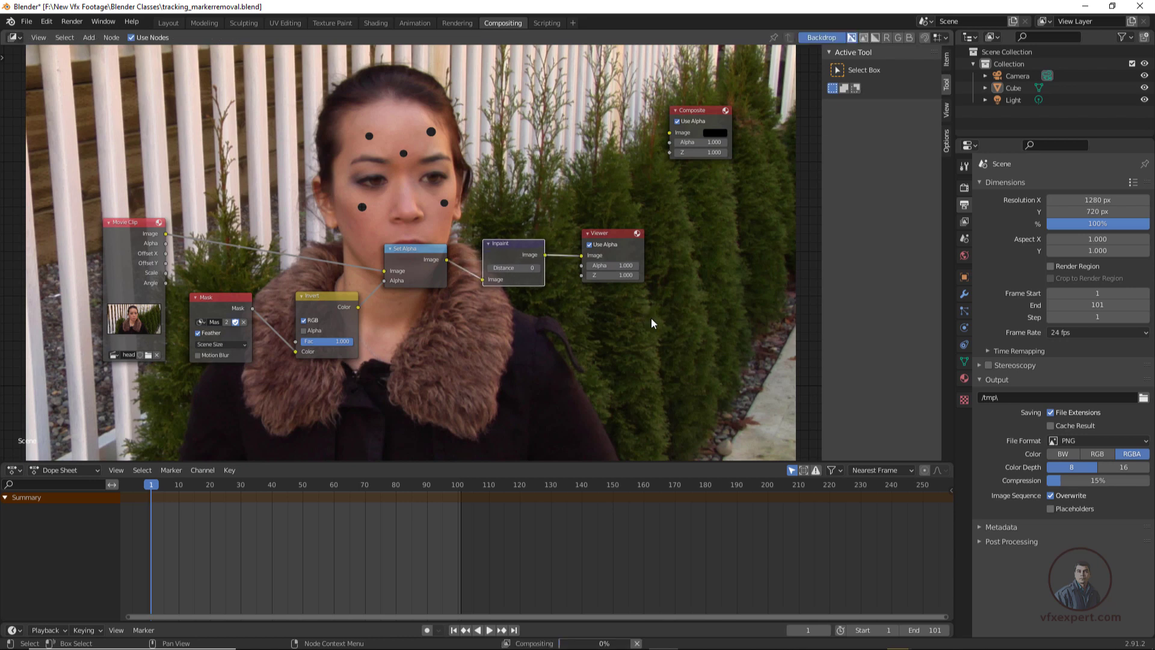
pyautogui.moveTo(524, 243); pyautogui.dragTo(532, 245)
pyautogui.scroll(1, 537, 290)
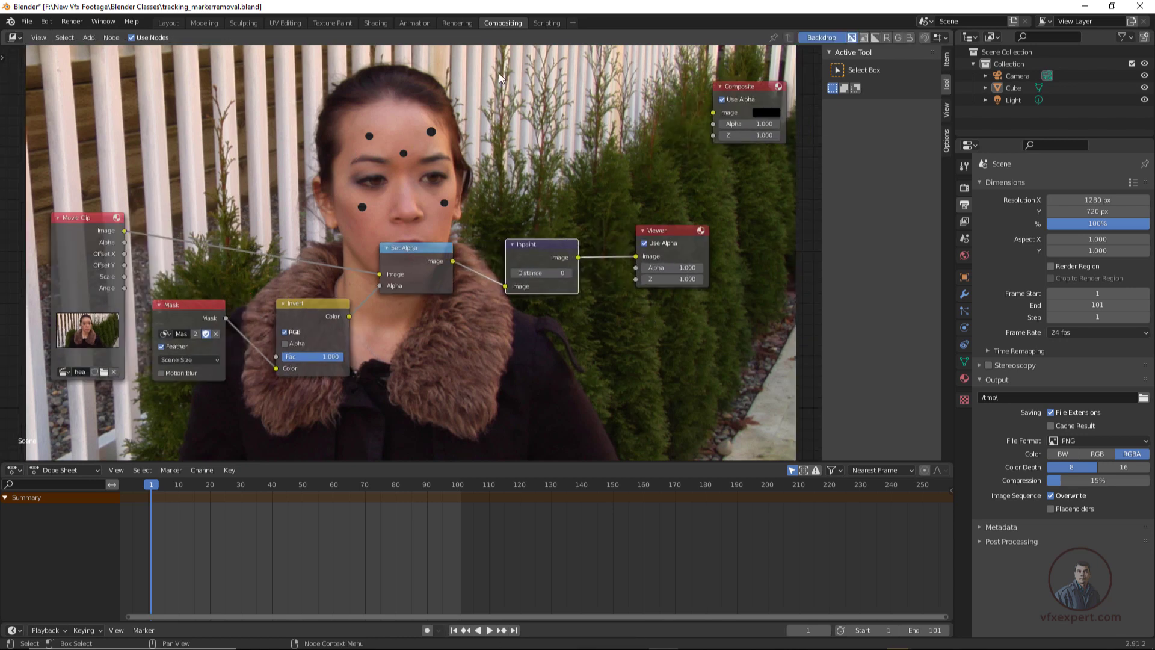
# - Raise the Inpaint node's Distance to 5, then 8, and finally 10 to fill the masked dots on the enlarged backdrop
pyautogui.click(478, 151)
pyautogui.hotkey('alt', 'v')
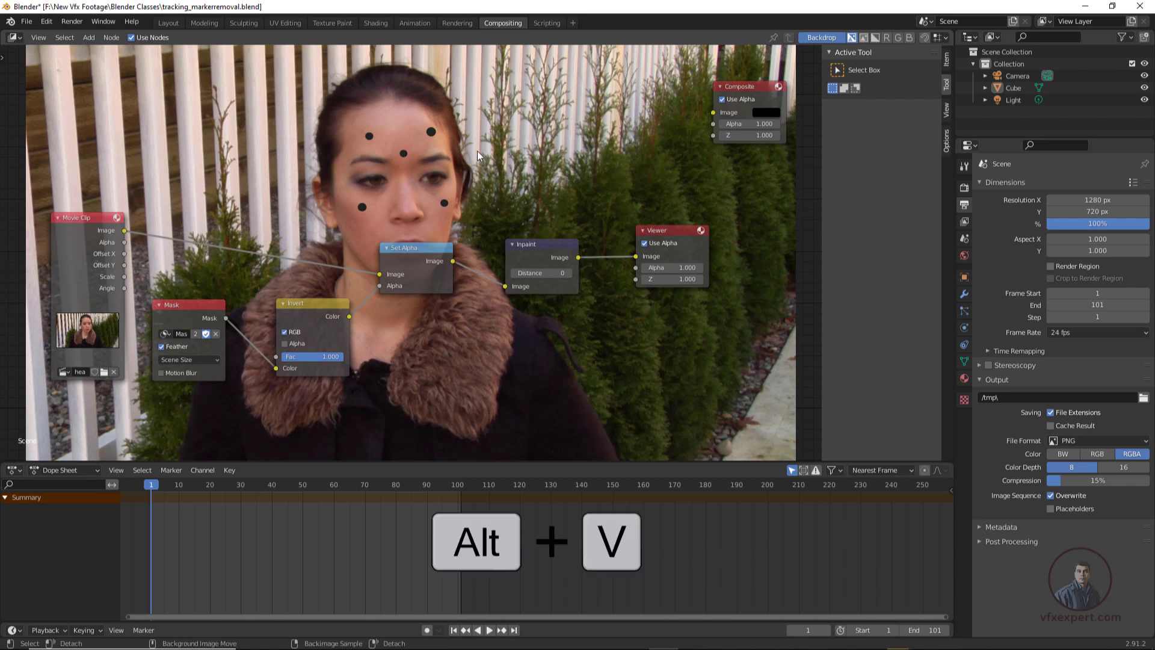
pyautogui.hotkey('alt', 'v')
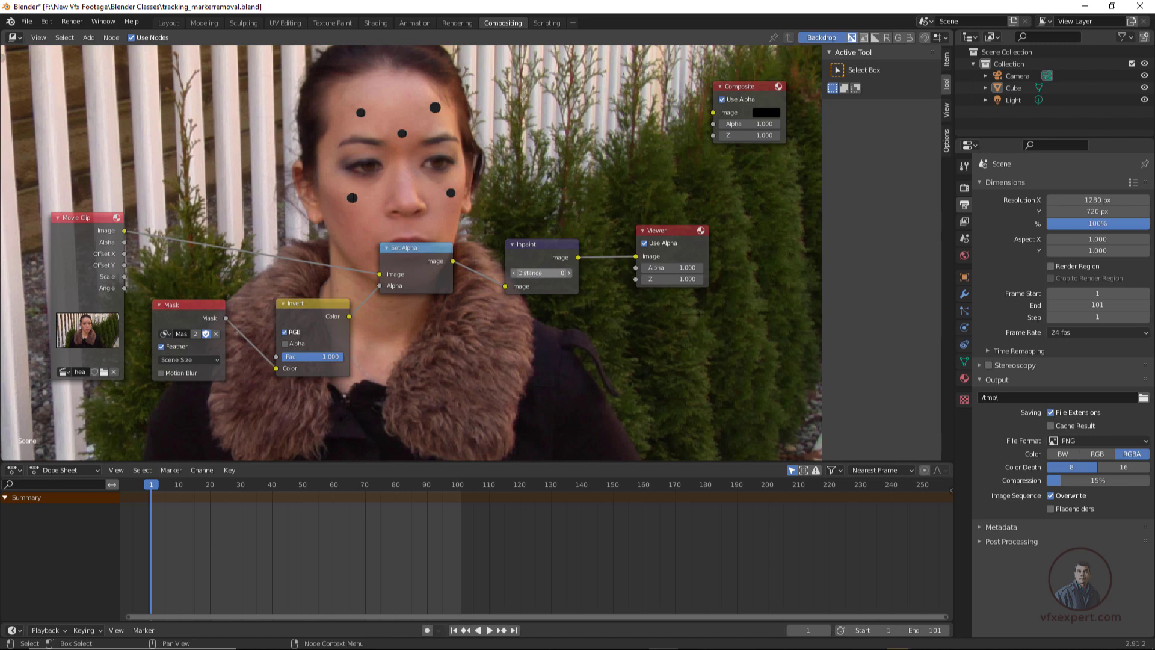
pyautogui.moveTo(541, 273); pyautogui.dragTo(556, 272)
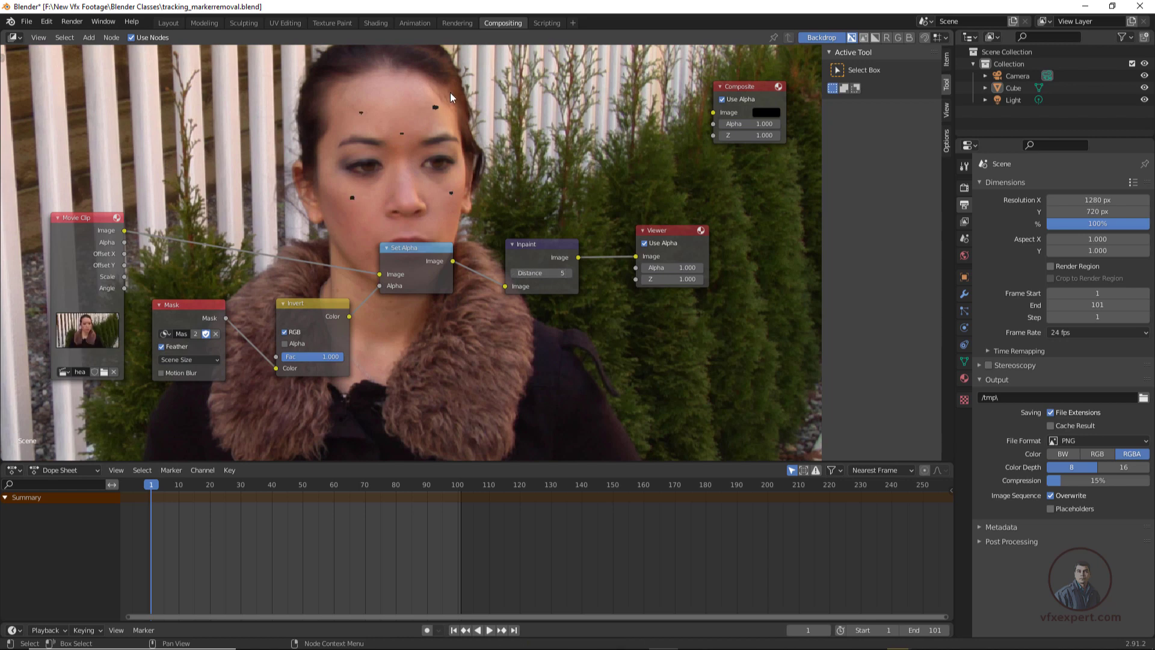
pyautogui.click(541, 274)
pyautogui.press('Return')
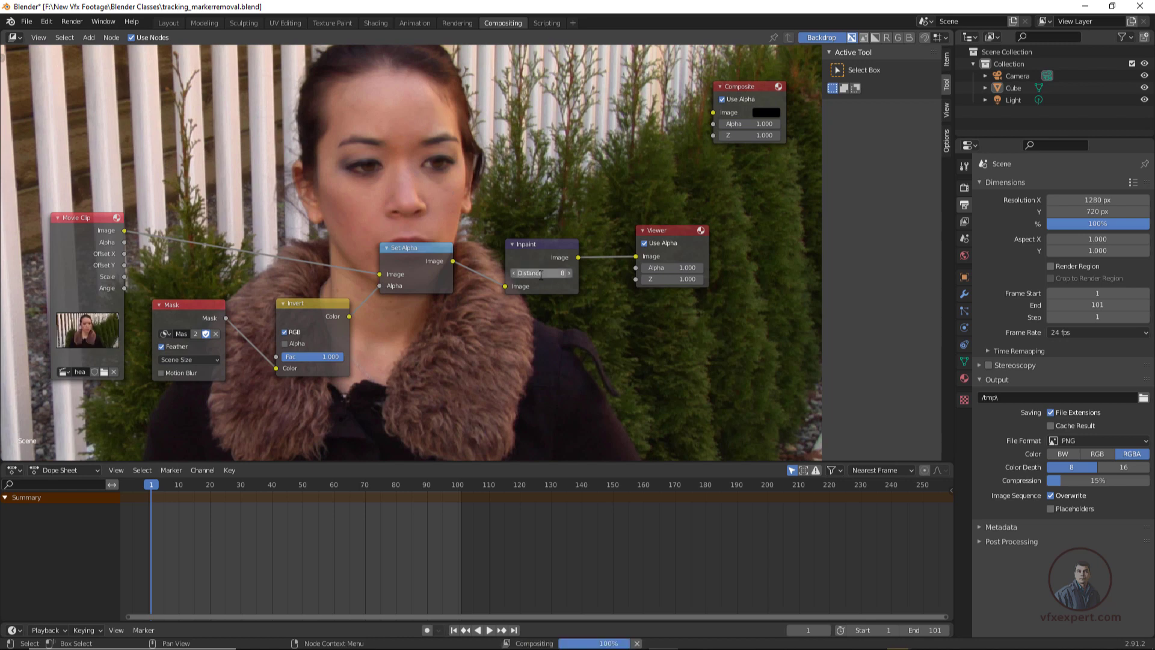
pyautogui.click(539, 274)
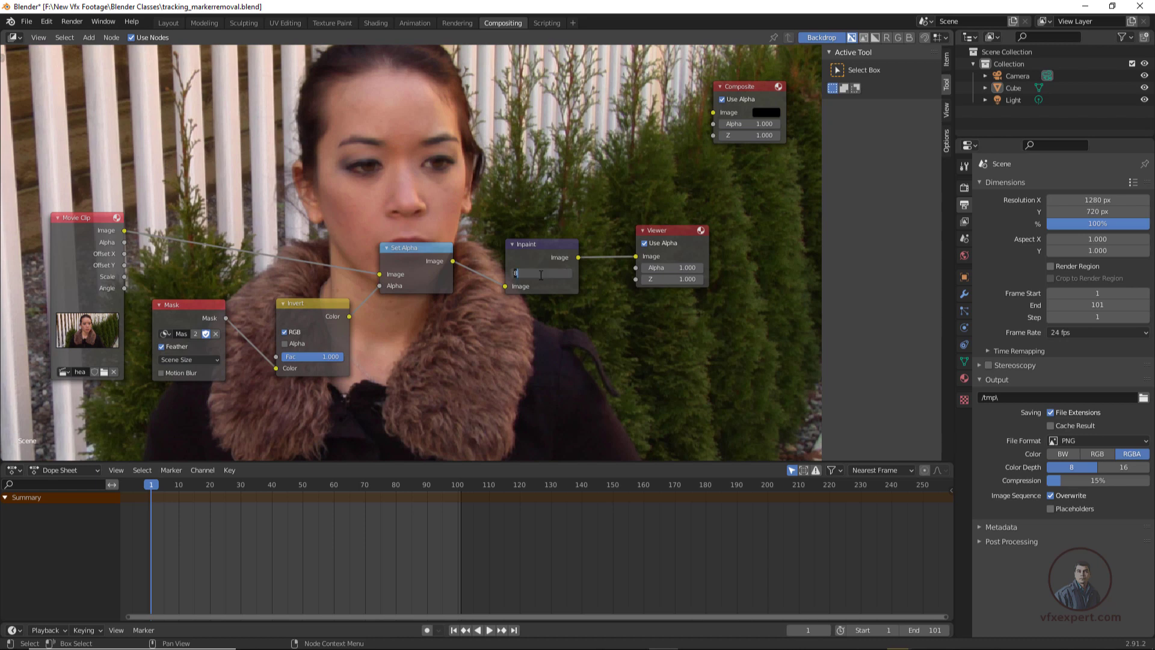
pyautogui.press('Return')
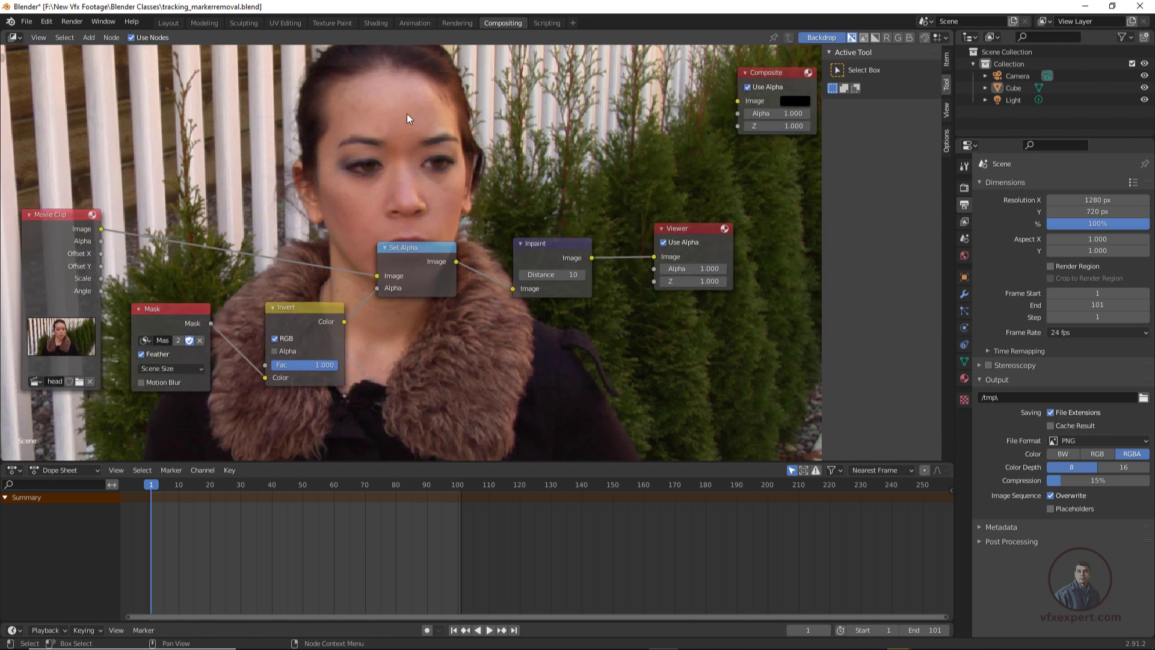
# - Scrub through the clip, including frames 28, 66, 74 and 87, to check the dot removal on the face
pyautogui.moveTo(161, 488); pyautogui.dragTo(236, 490)
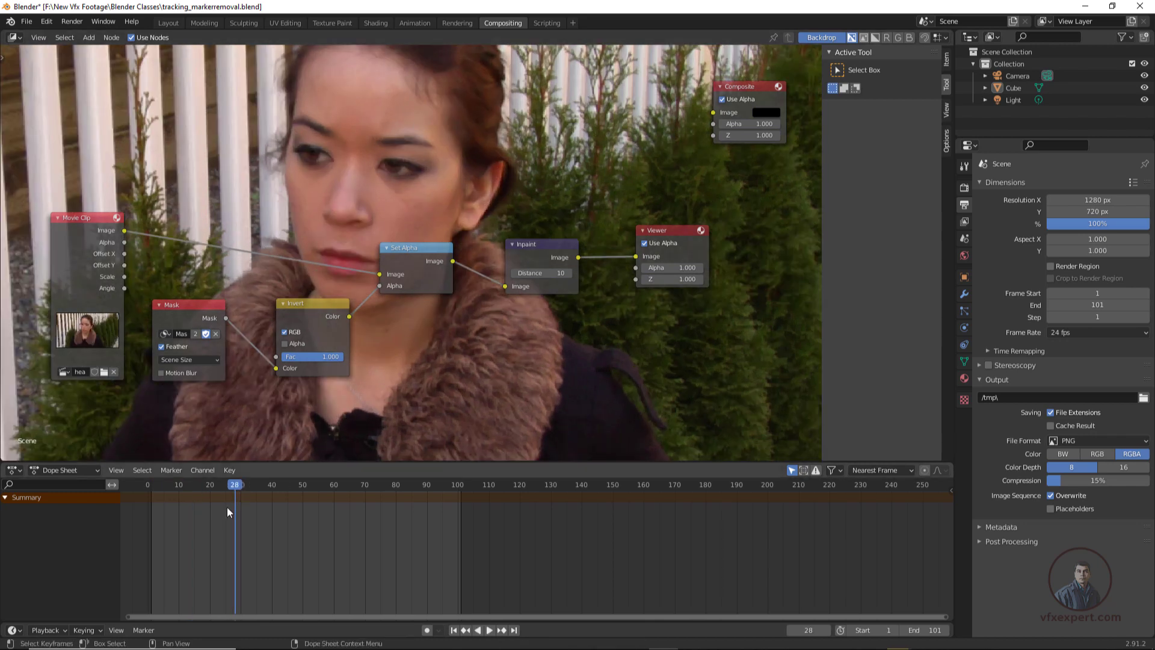
pyautogui.moveTo(236, 486); pyautogui.dragTo(352, 488)
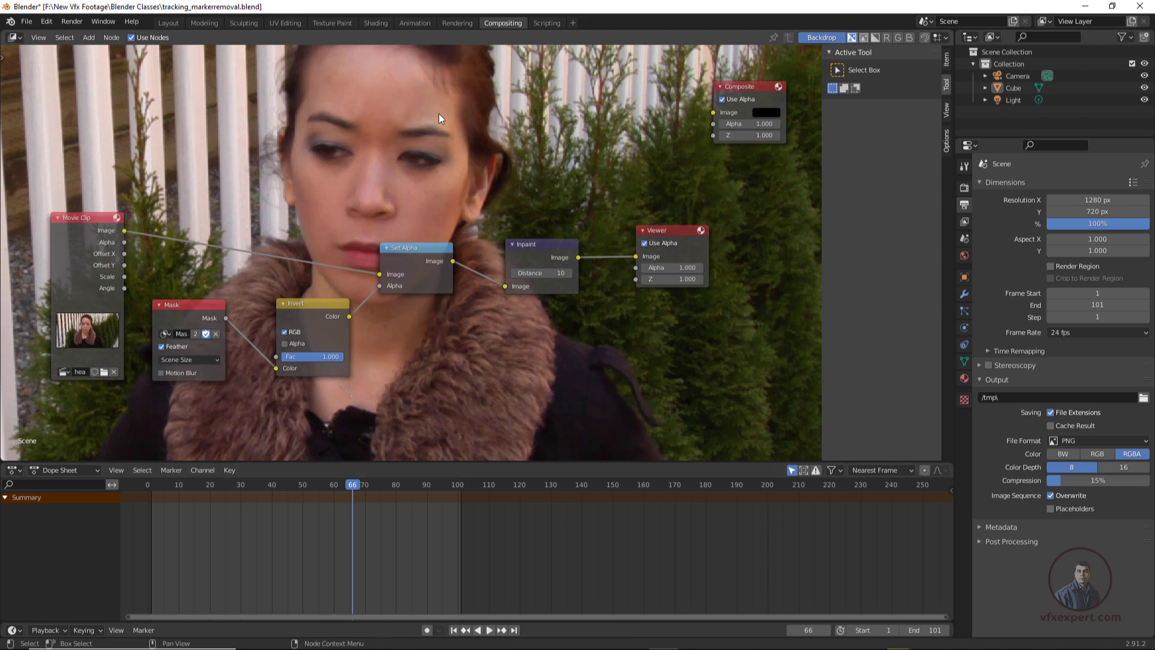
pyautogui.click(377, 492)
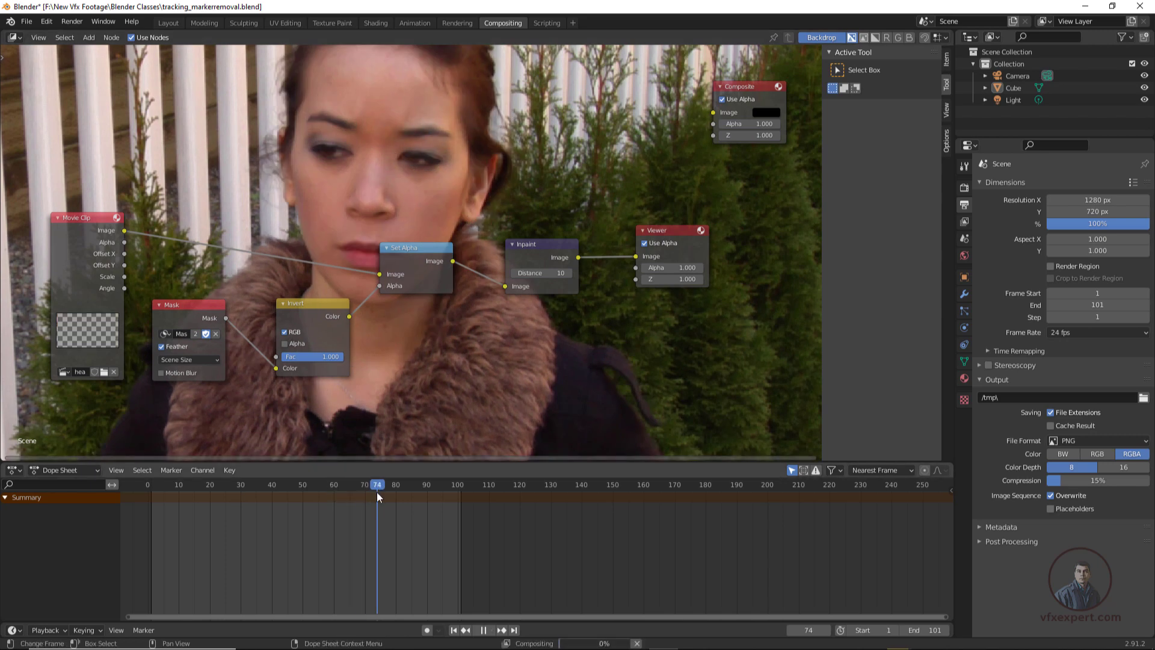
pyautogui.moveTo(381, 486); pyautogui.dragTo(421, 488)
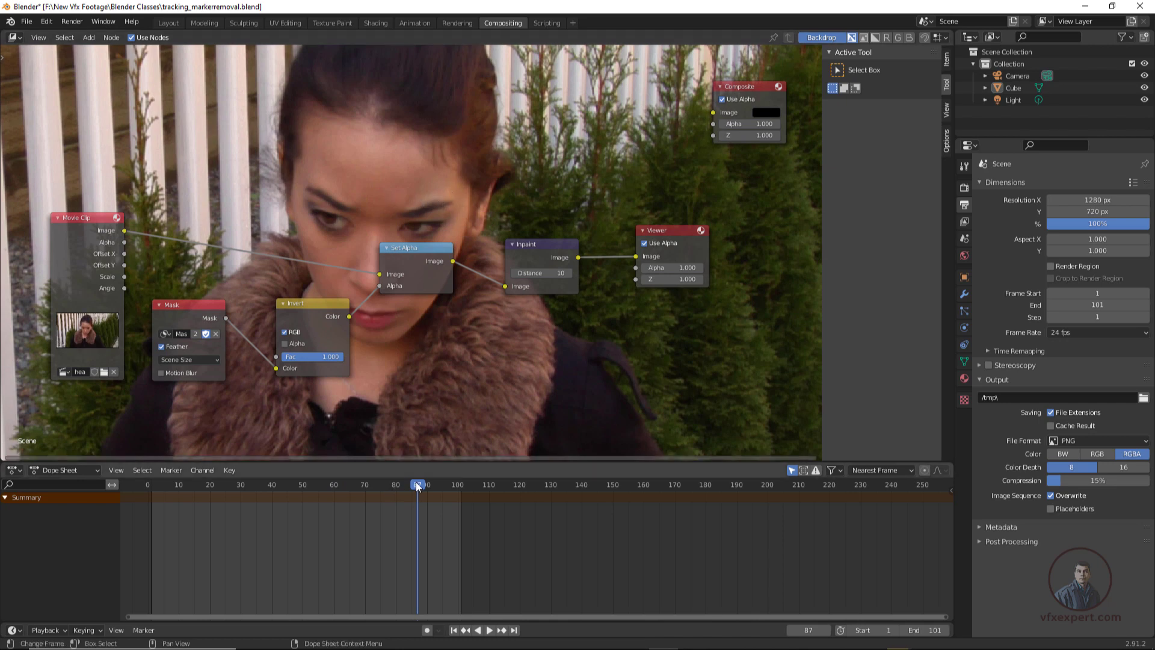
pyautogui.moveTo(199, 488); pyautogui.dragTo(352, 499)
# - Return to frame 1 and save the Blender file
pyautogui.hotkey('ctrl', 's')
pyautogui.click(453, 630)
pyautogui.hotkey('ctrl', 's')
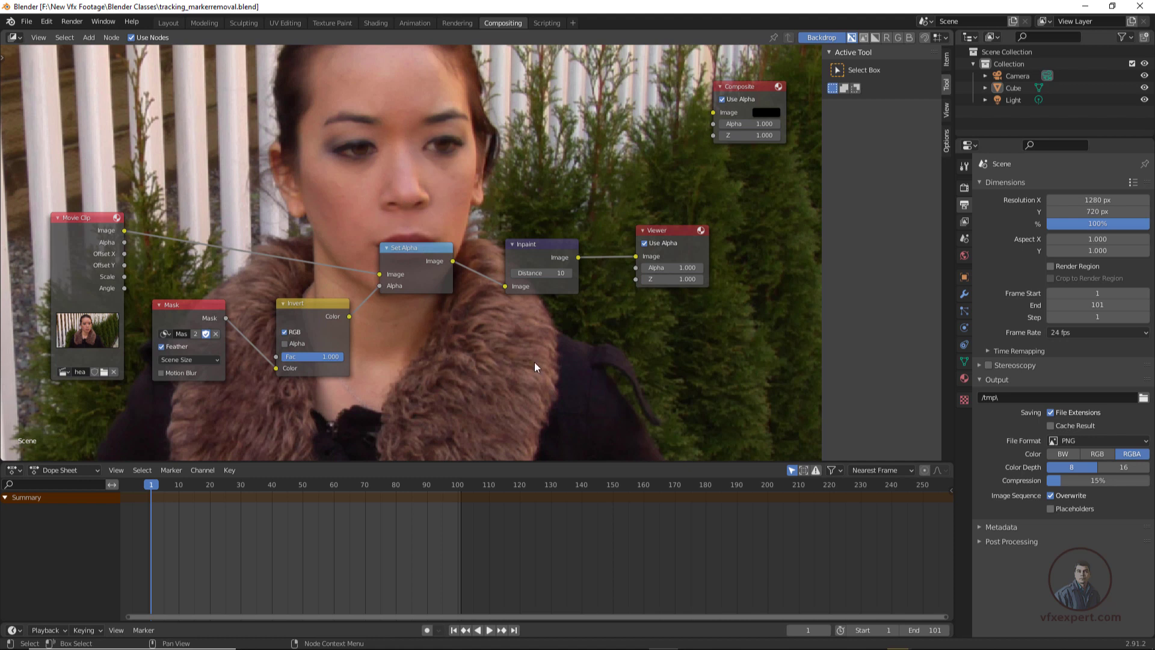
# - Place the Composite node above the Viewer node and connect the Inpaint node's Image output to the Composite Image input
pyautogui.moveTo(535, 363); pyautogui.dragTo(521, 367, button='middle')
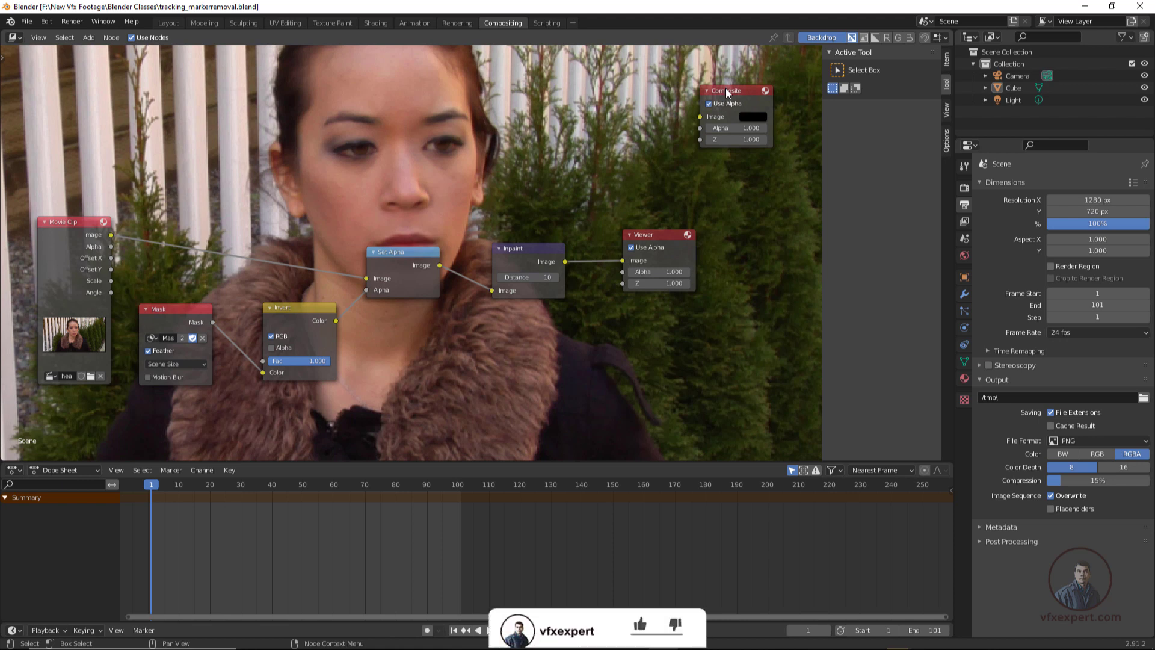
pyautogui.moveTo(725, 97); pyautogui.dragTo(652, 129)
pyautogui.moveTo(653, 235); pyautogui.dragTo(677, 269)
pyautogui.moveTo(566, 262); pyautogui.dragTo(664, 133)
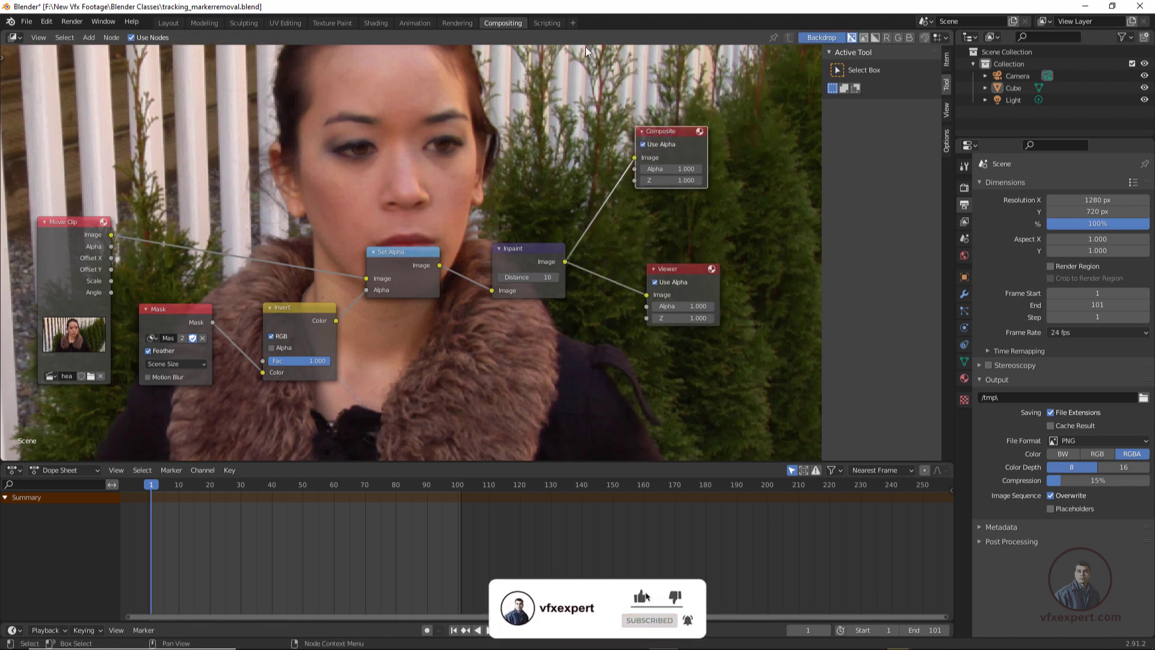
# - Render the current frame as a still, inspect the face for leftover dots, and close the render window
pyautogui.click(73, 22)
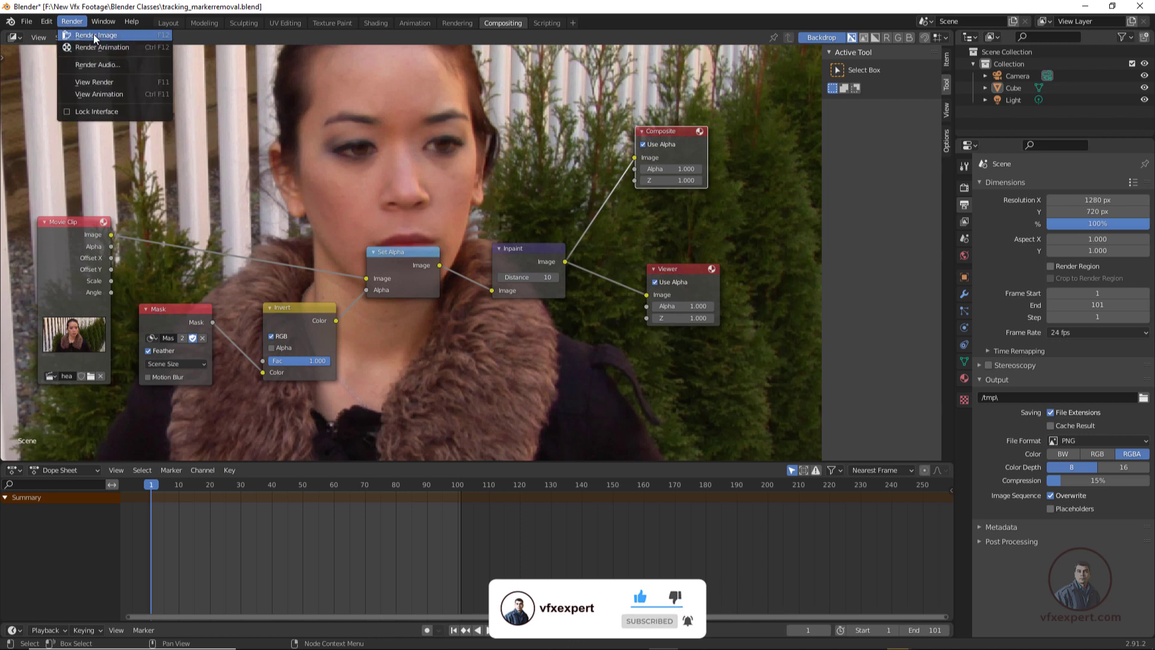
pyautogui.click(93, 35)
pyautogui.scroll(2, 410, 171)
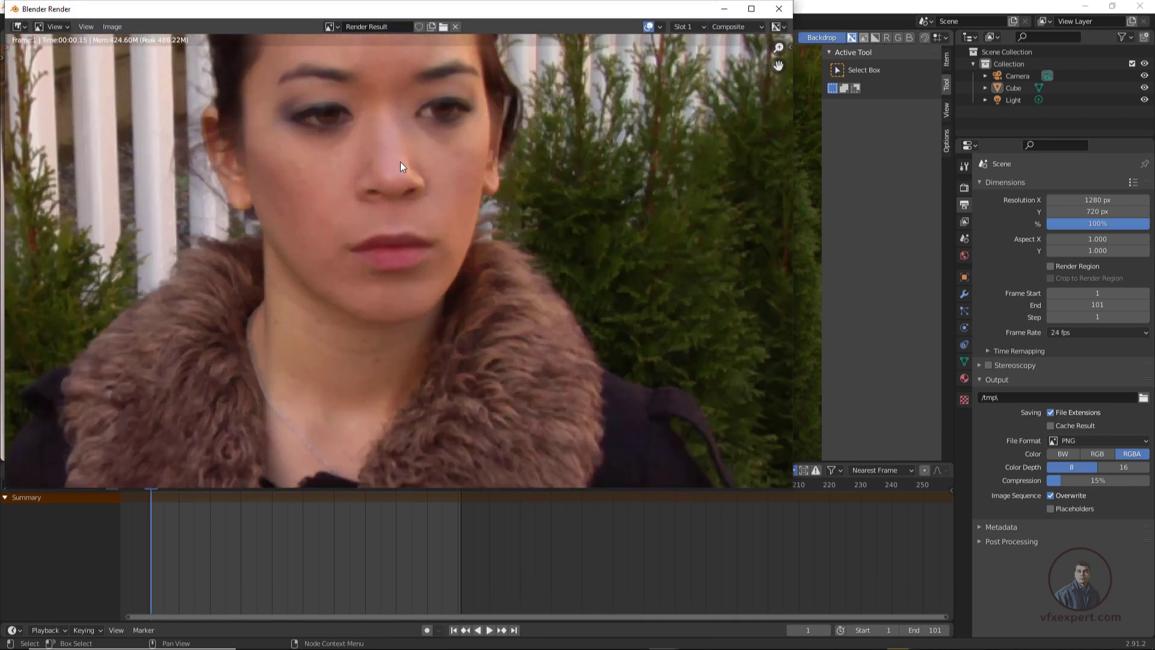
pyautogui.scroll(-3, 325, 299)
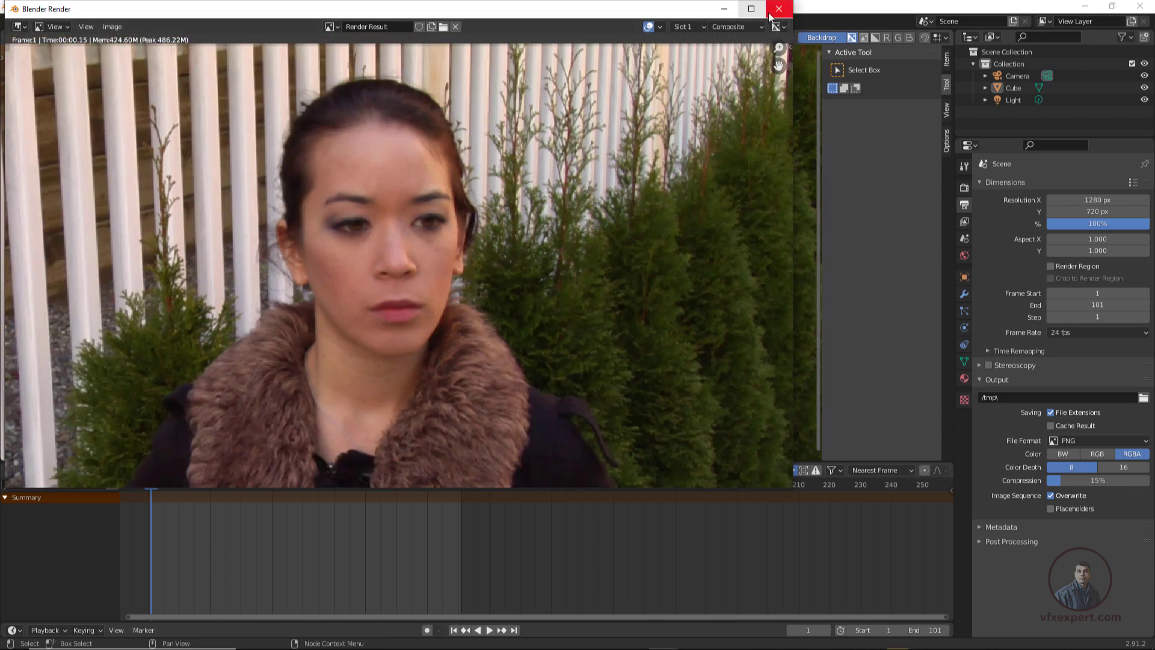
pyautogui.click(778, 9)
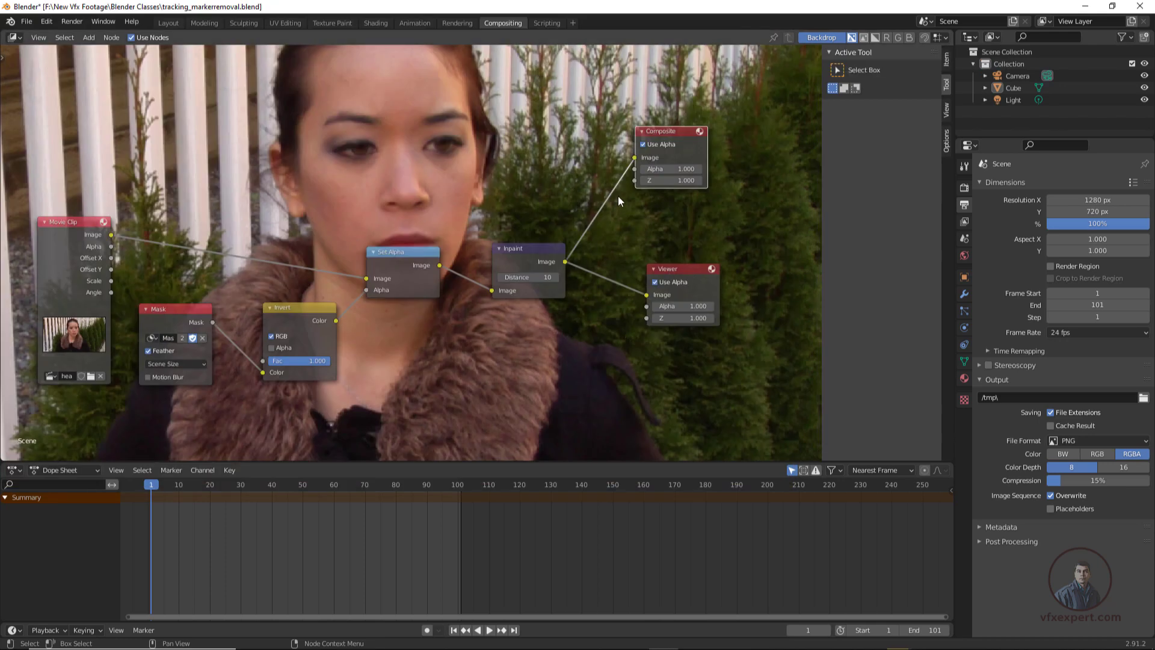
# - Set the render output path to the face markar folder inside Blender Classes with the file name "removed markar"
pyautogui.click(966, 223)
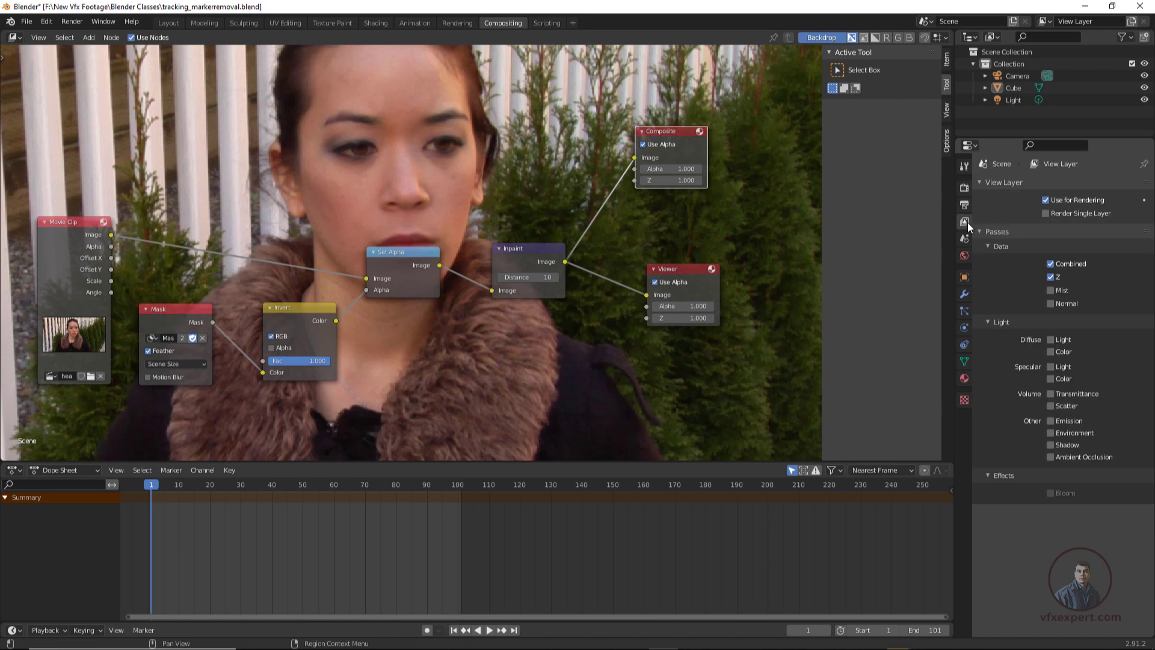
pyautogui.click(963, 206)
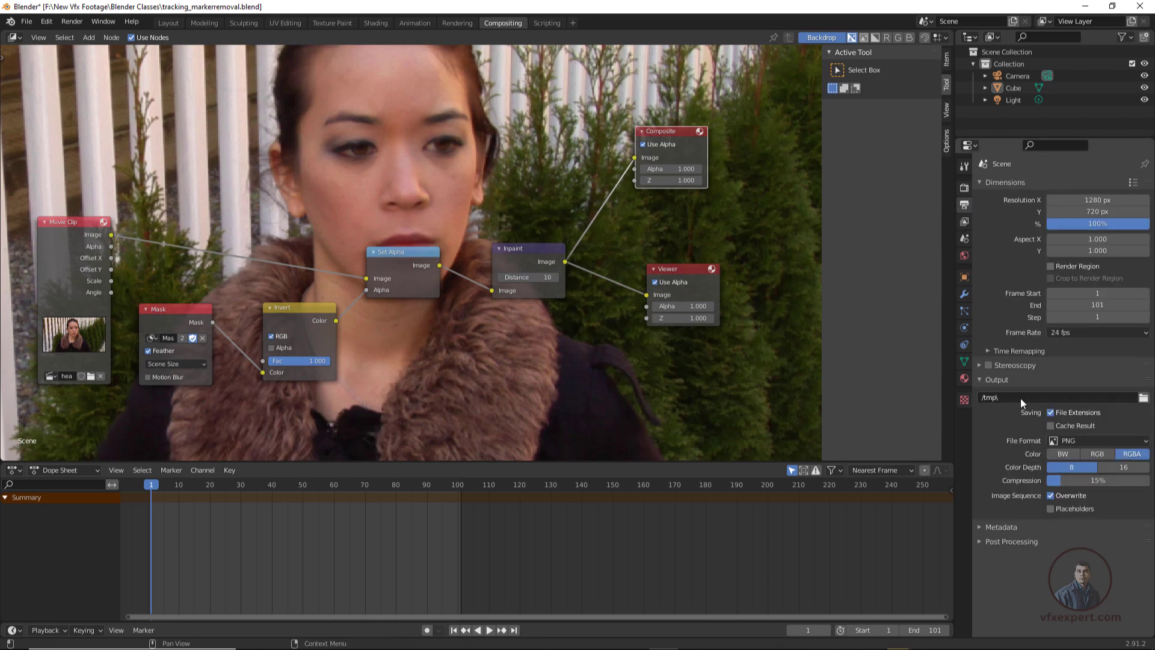
pyautogui.click(1144, 398)
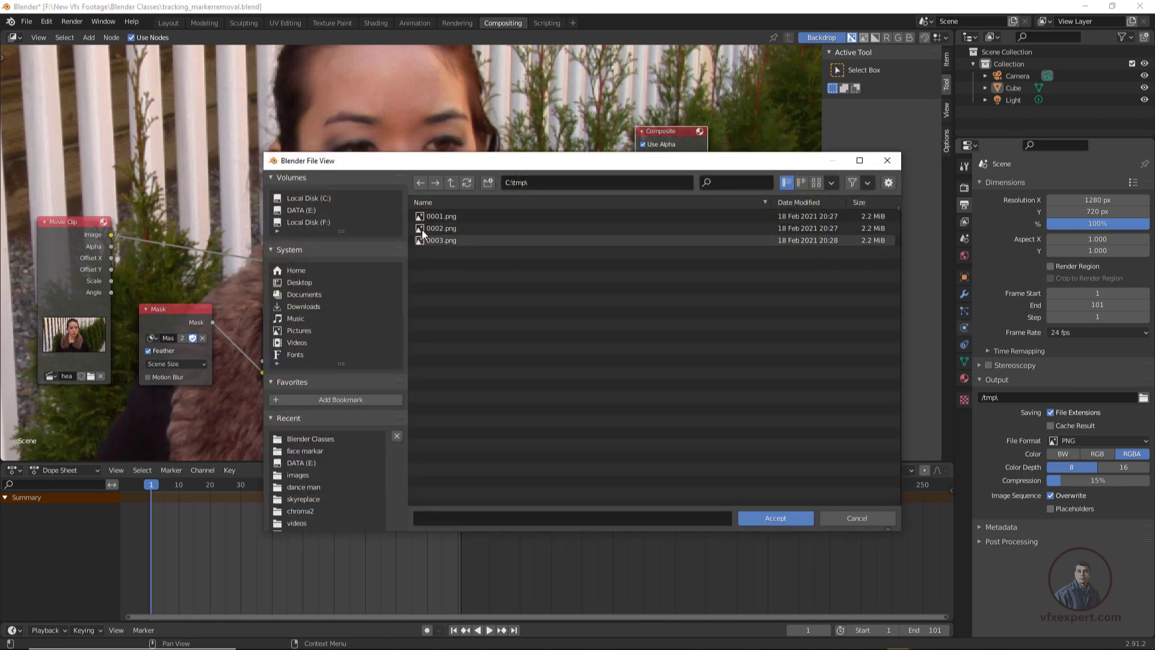
pyautogui.click(325, 439)
pyautogui.click(453, 218)
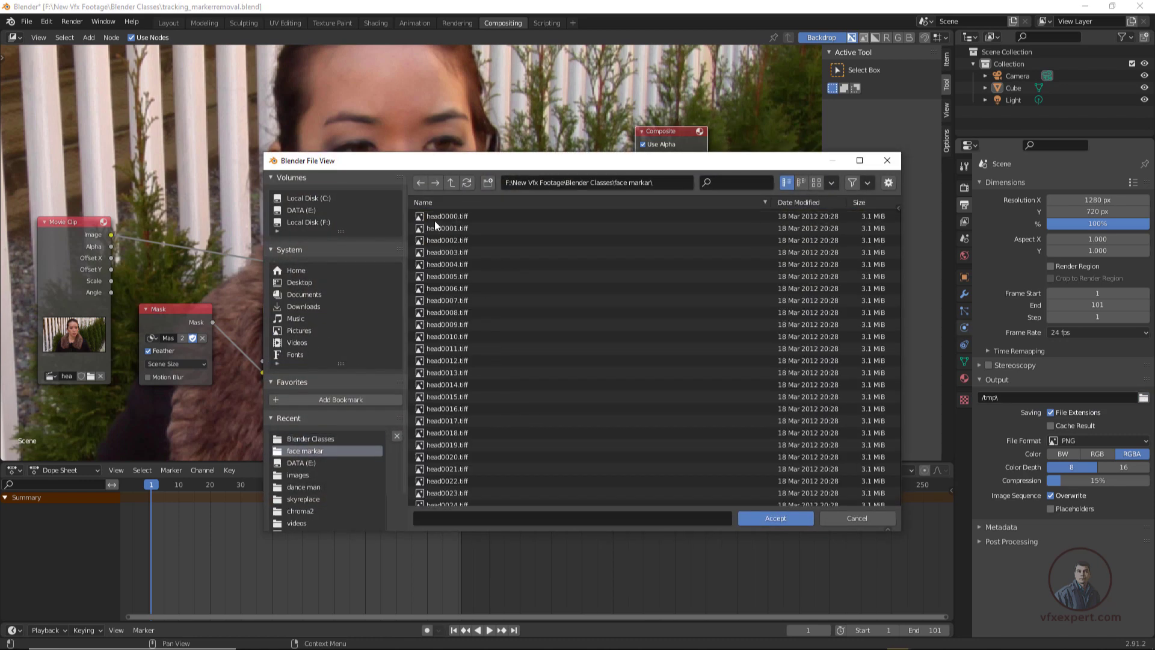
pyautogui.click(470, 517)
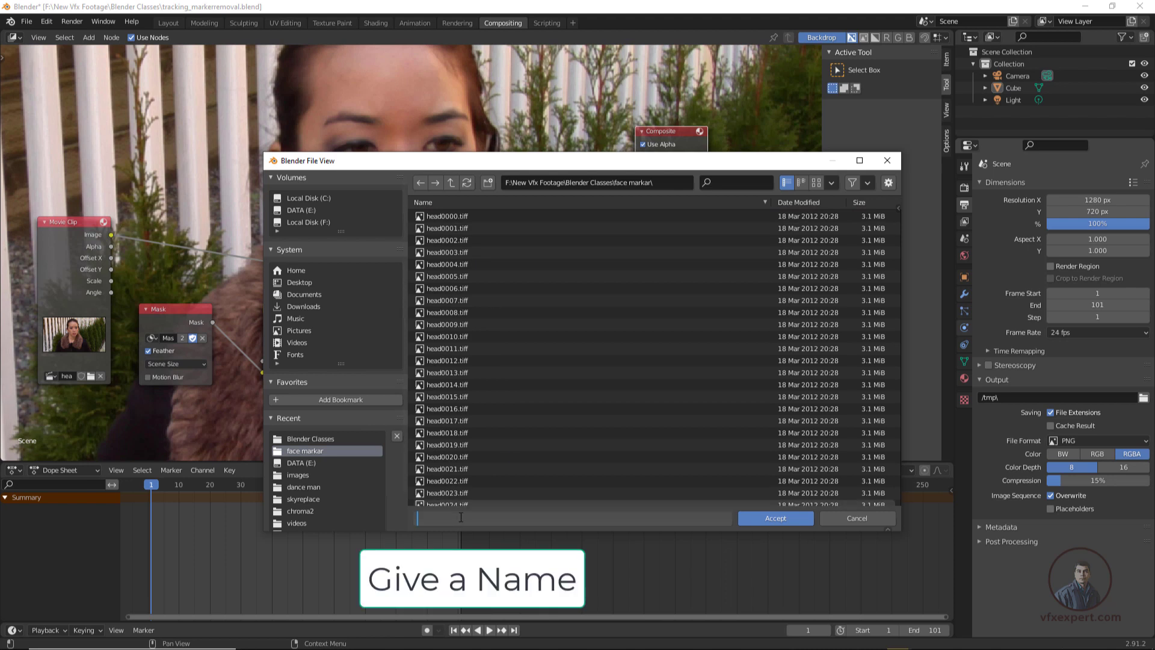
pyautogui.write('removed mark')
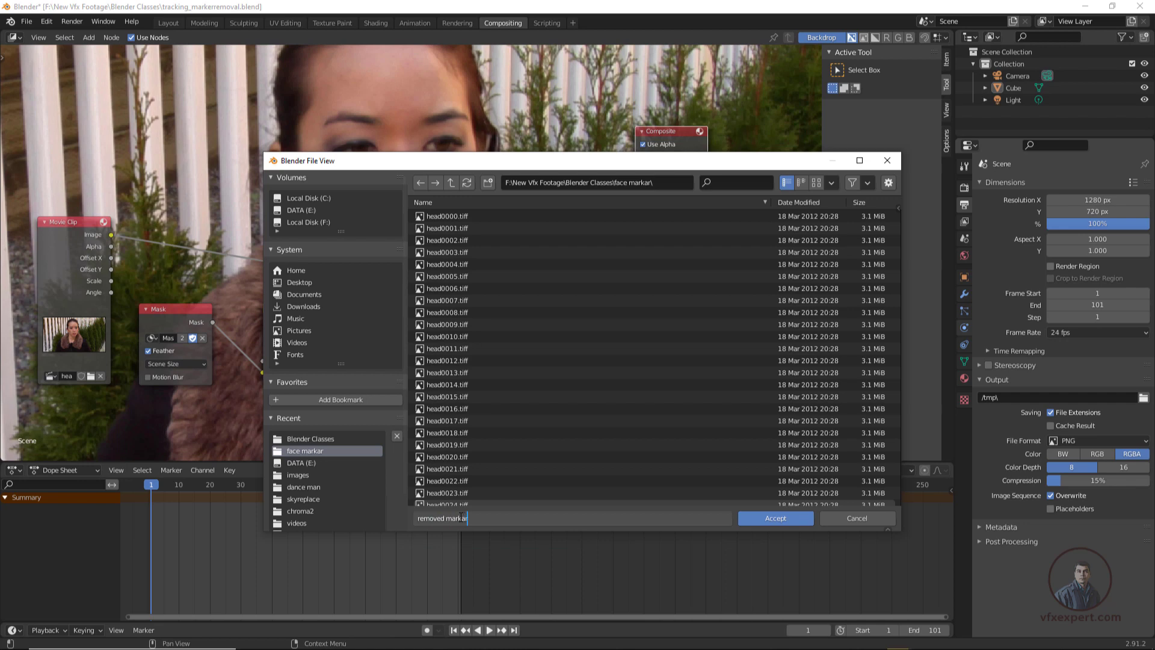
pyautogui.write('ar')
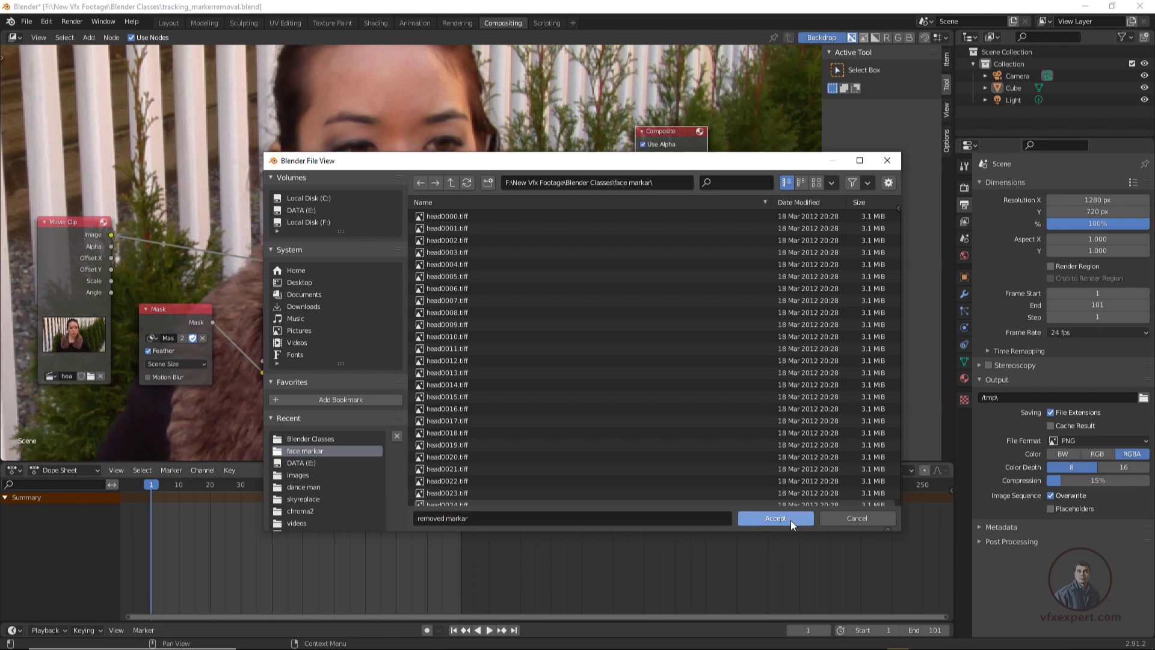
pyautogui.click(790, 521)
# - Set the output file format to FFmpeg video and render the animation
pyautogui.click(1070, 441)
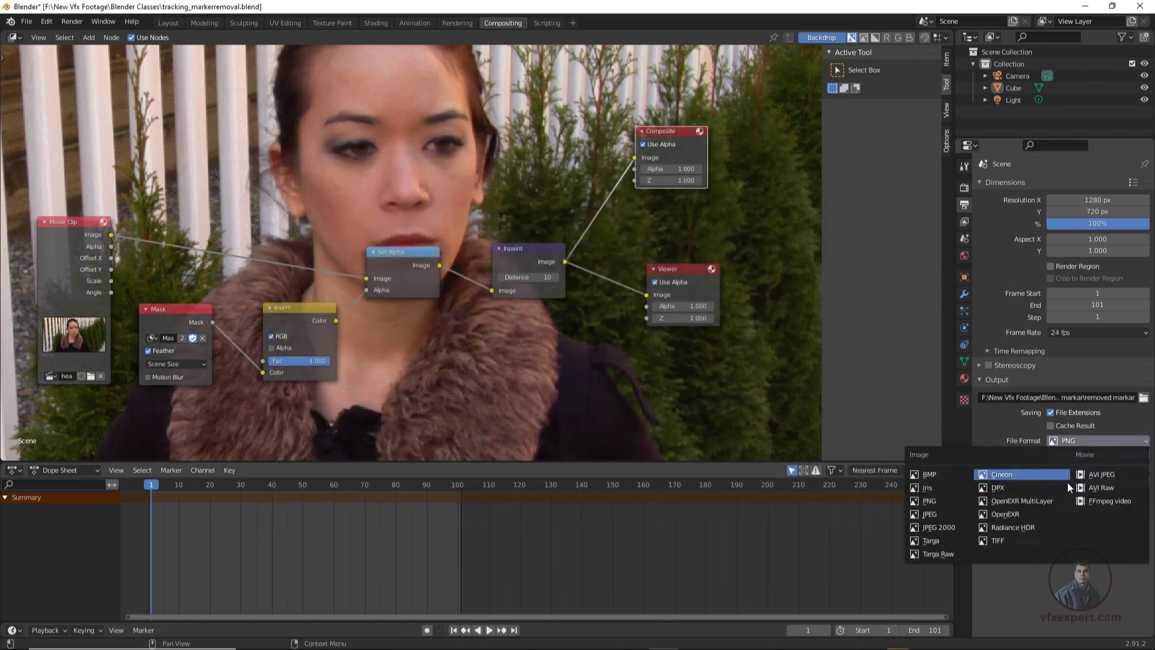
pyautogui.click(1110, 503)
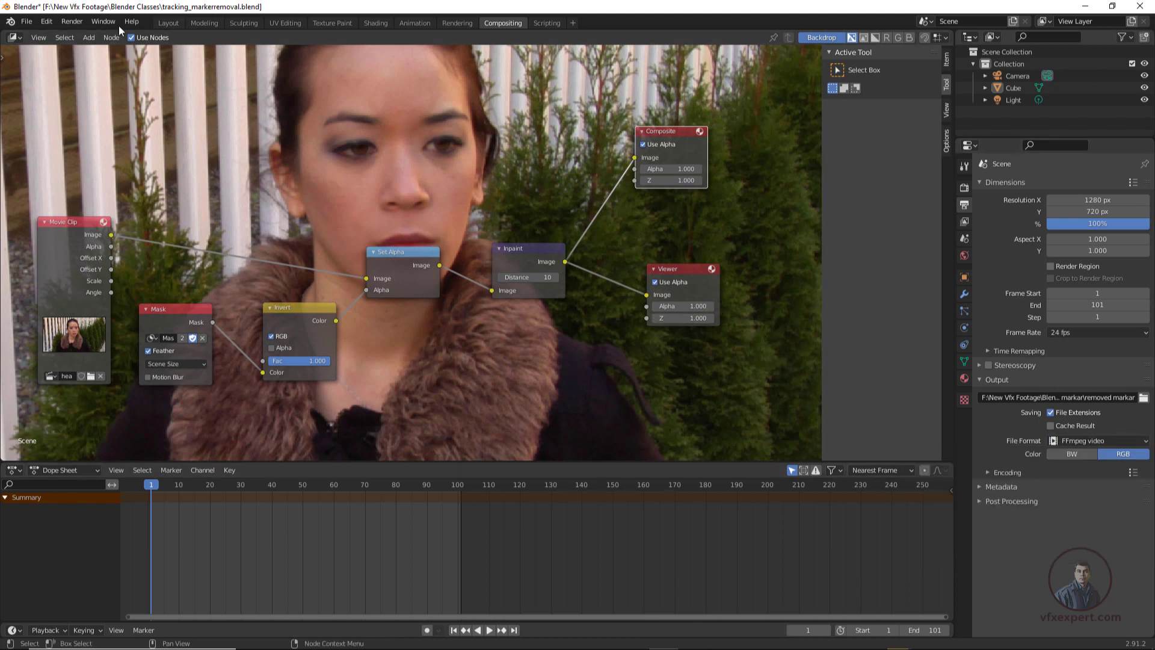
pyautogui.click(82, 23)
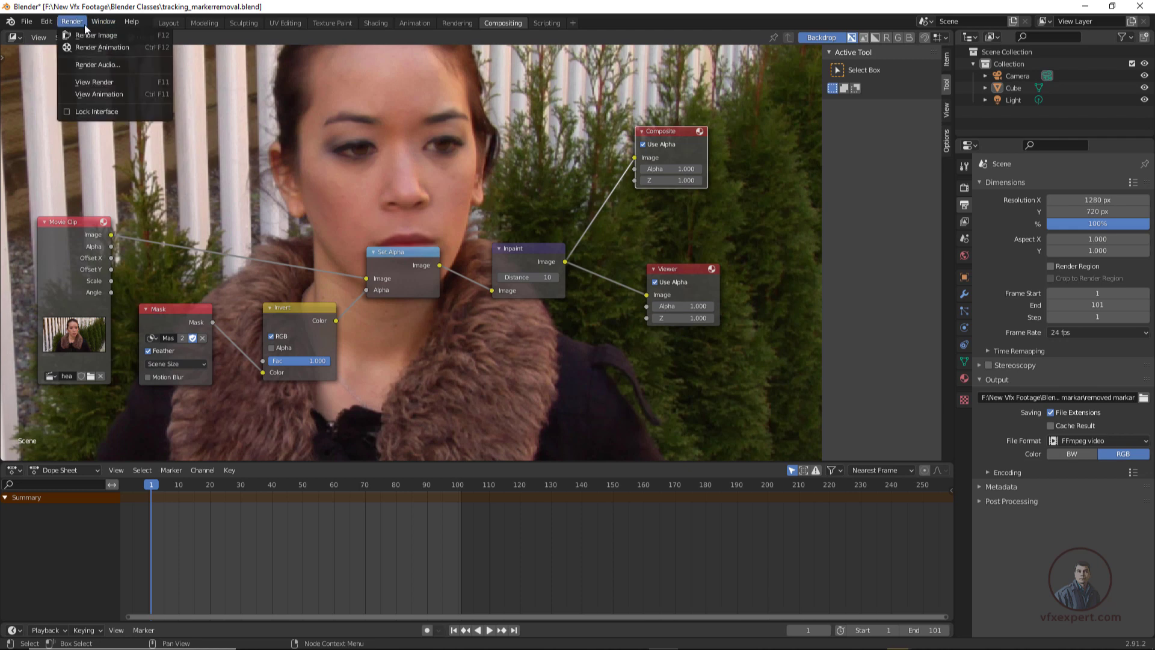
pyautogui.click(116, 49)
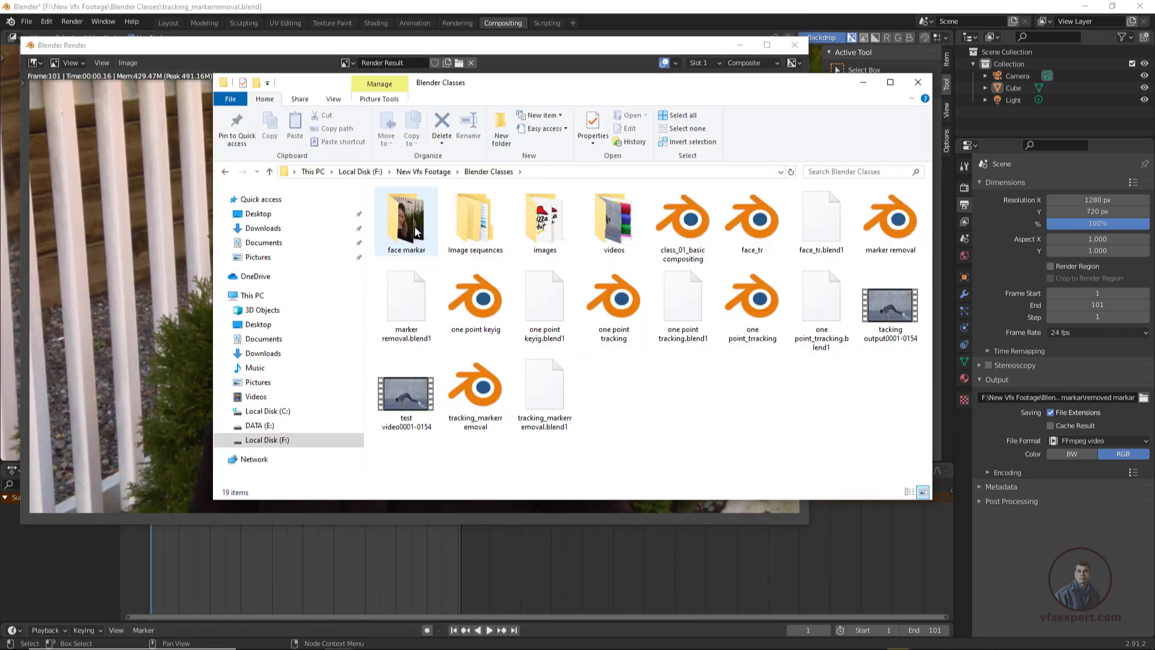
# - In File Explorer, find the removed markar0001-0101 video in the face markar folder and open it with a media player
pyautogui.doubleClick(407, 226)
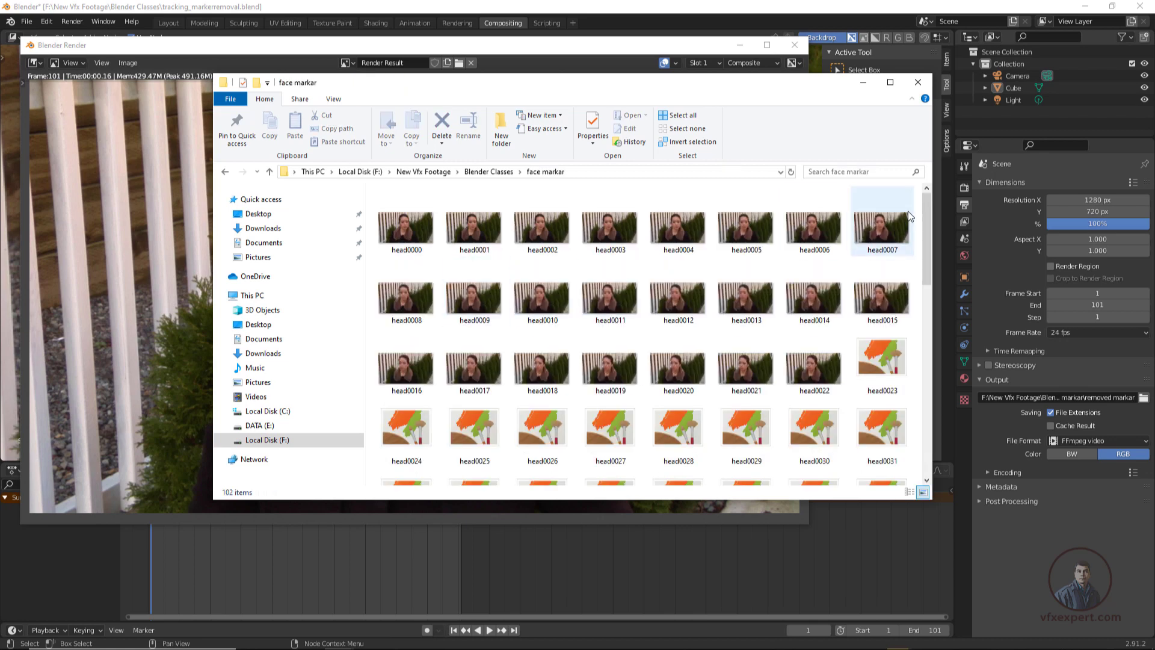
pyautogui.moveTo(926, 230); pyautogui.dragTo(912, 424)
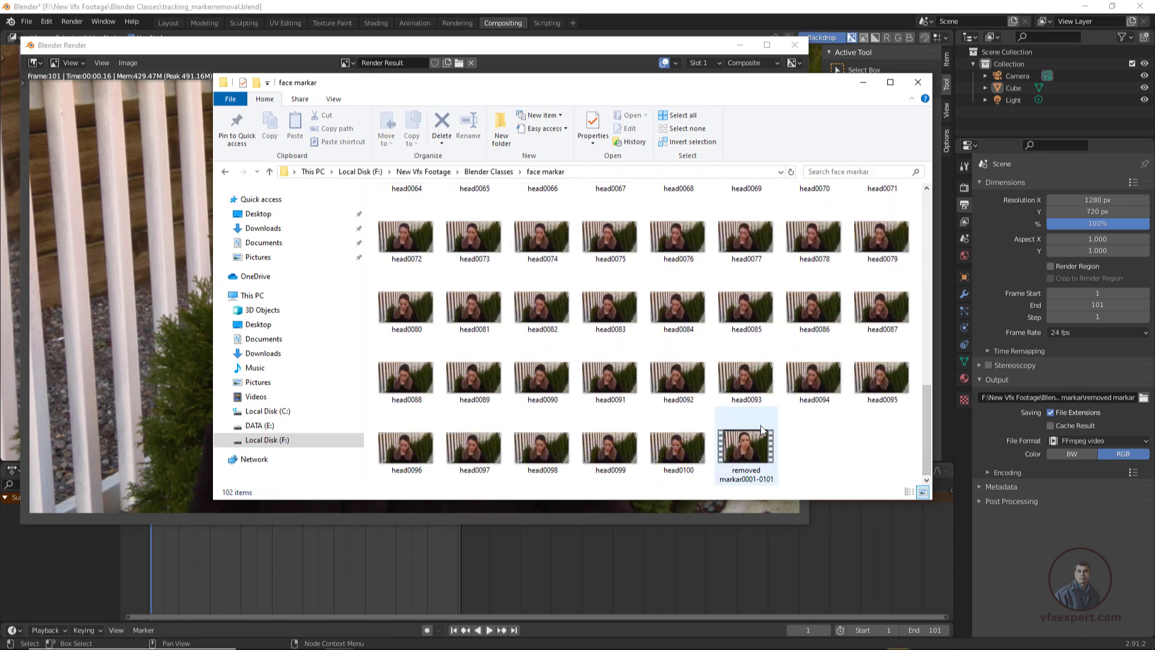
pyautogui.click(746, 442)
pyautogui.rightClick(746, 443)
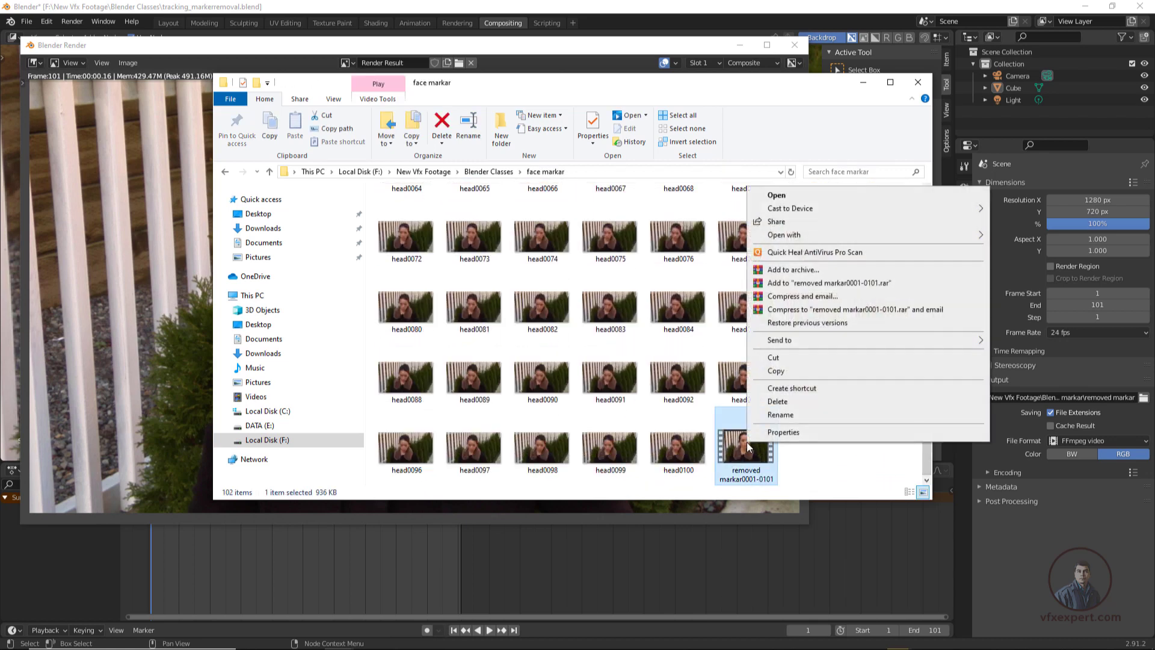
pyautogui.moveTo(784, 236)
pyautogui.click(1020, 291)
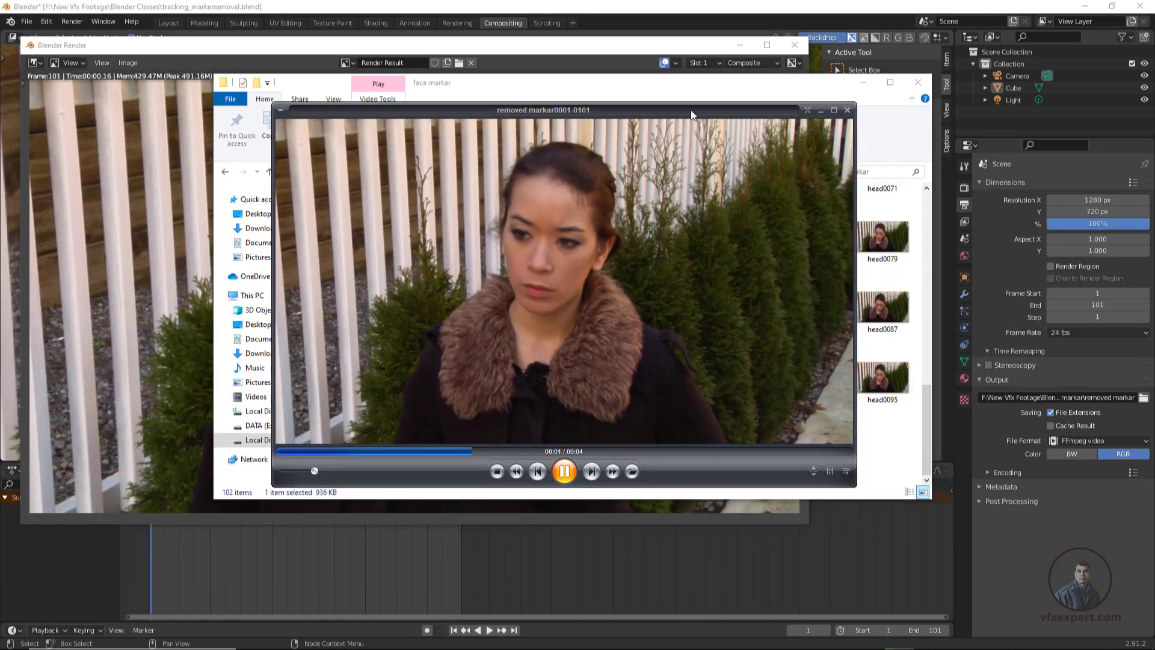
# - Reposition the video player, watch the rendered clip in full screen to check the face, and return to windowed playback
pyautogui.moveTo(676, 102); pyautogui.dragTo(695, 189)
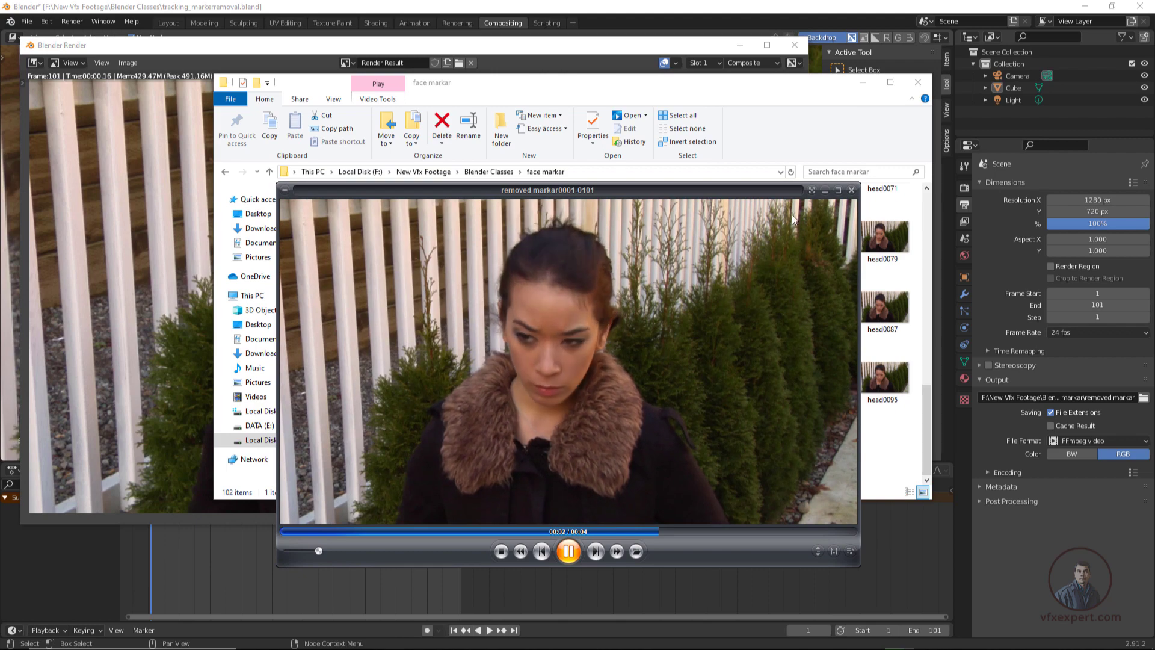
pyautogui.moveTo(771, 195); pyautogui.dragTo(751, 130)
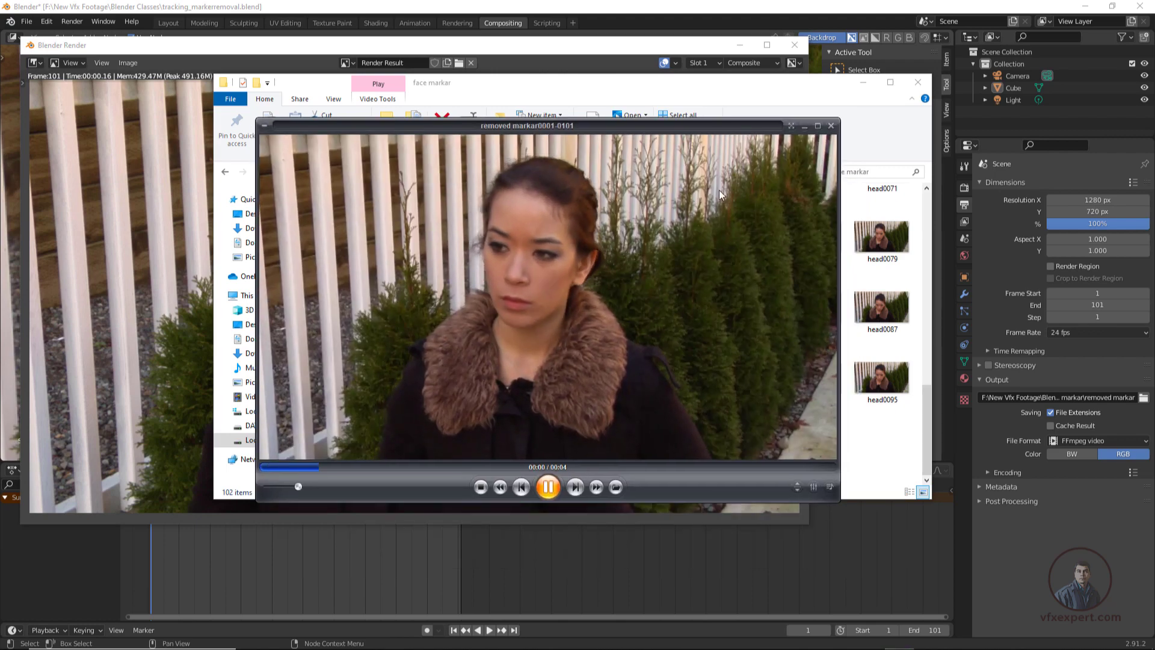
pyautogui.doubleClick(722, 366)
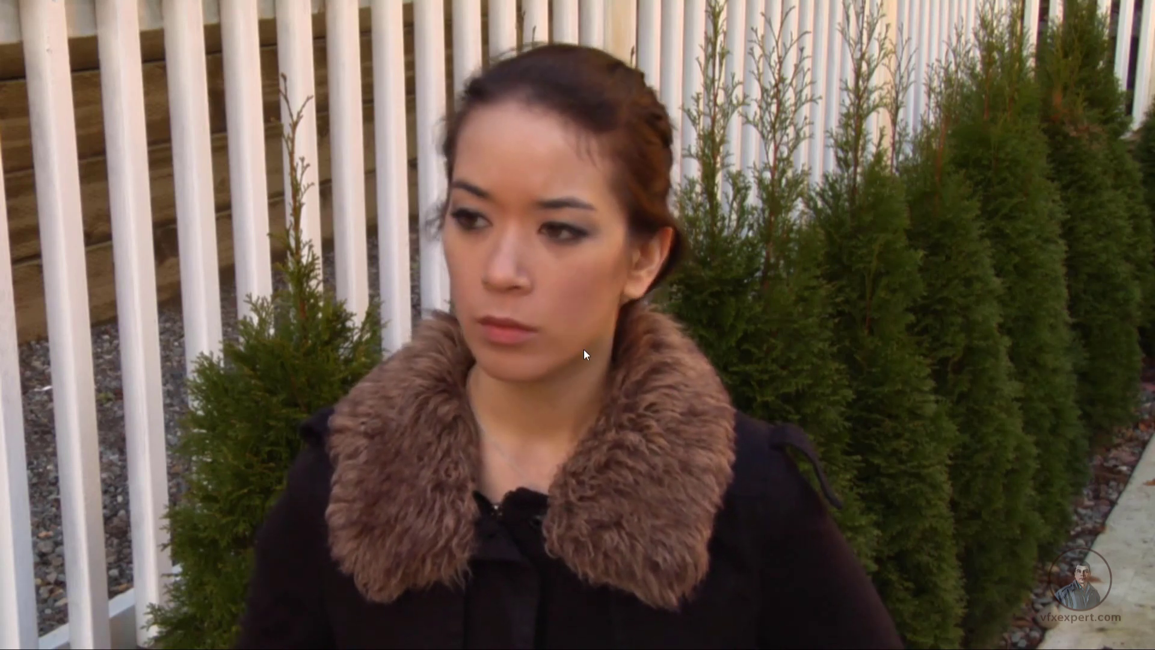
pyautogui.doubleClick(601, 308)
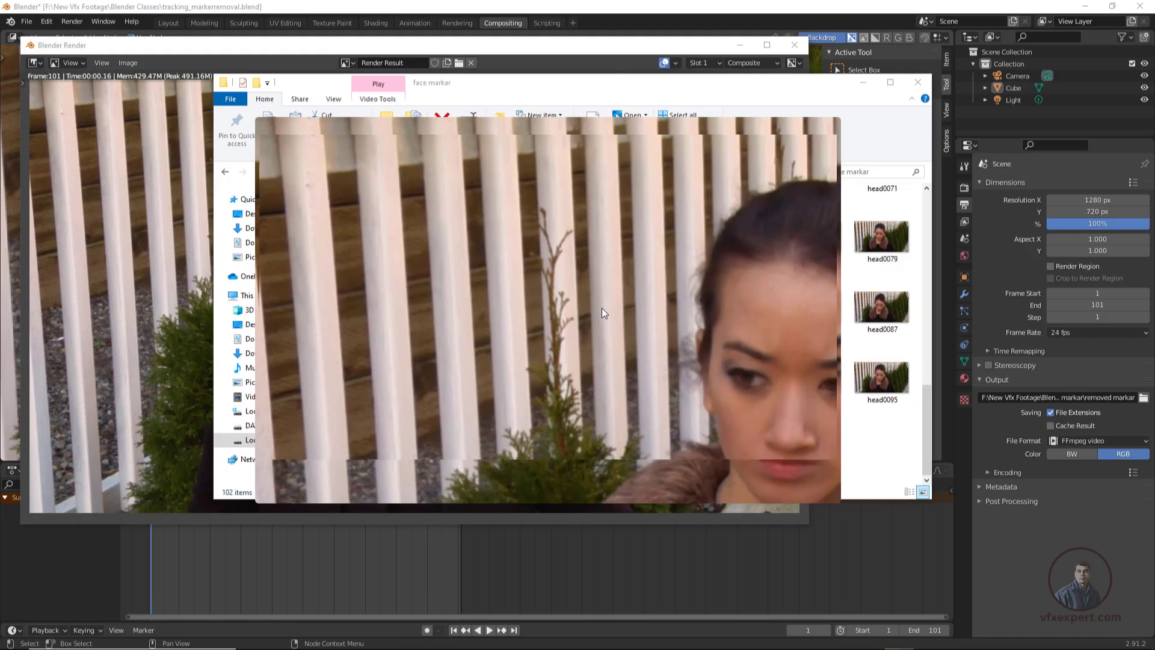